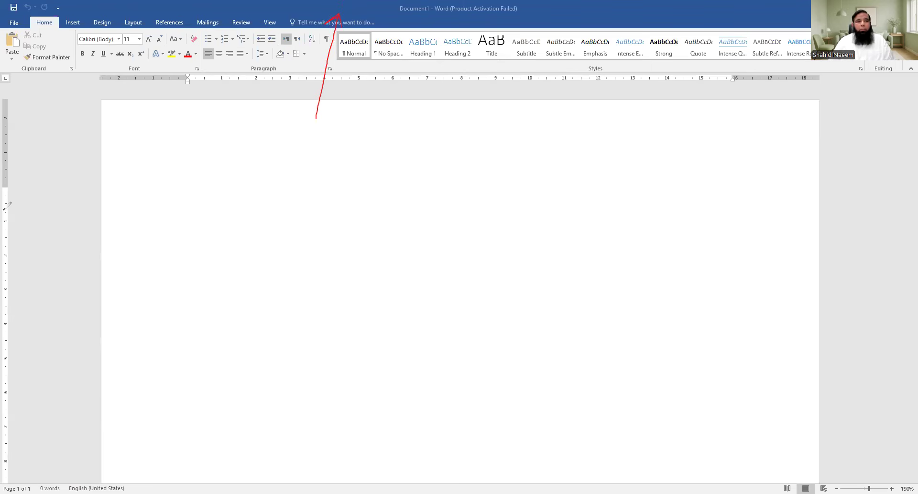
mouse_move(343, 12)
left_mouse_down()
mouse_move(312, 92)
mouse_move(335, 121)
left_mouse_up()
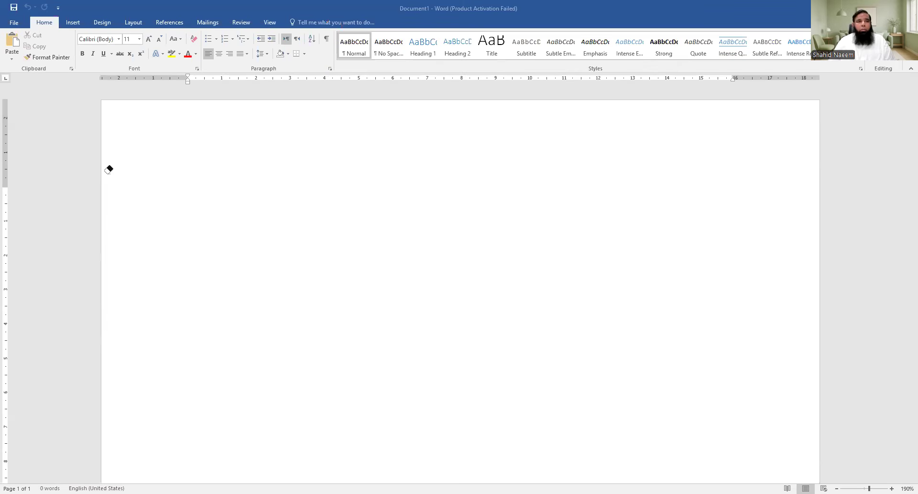
left_click(39, 178)
mouse_move(201, 10)
left_mouse_down()
mouse_move(272, 13)
mouse_move(200, 37)
mouse_move(105, 40)
mouse_move(24, 38)
mouse_move(6, 16)
left_mouse_up()
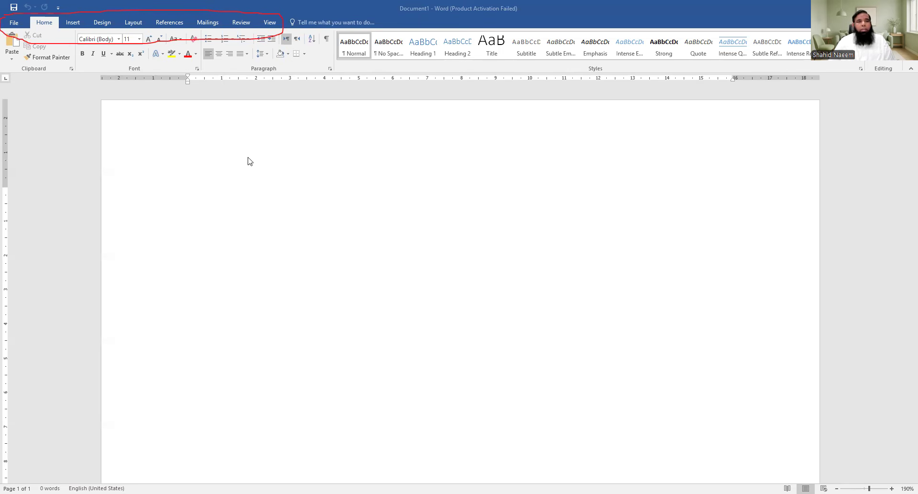
left_click(267, 40)
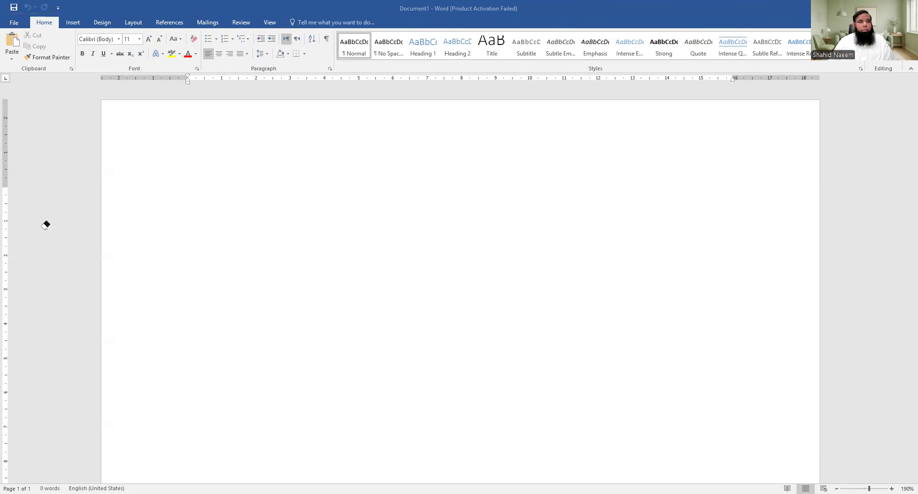
mouse_move(4, 28)
left_mouse_down()
mouse_move(15, 75)
mouse_move(349, 91)
mouse_move(403, 36)
mouse_move(5, 27)
left_mouse_up()
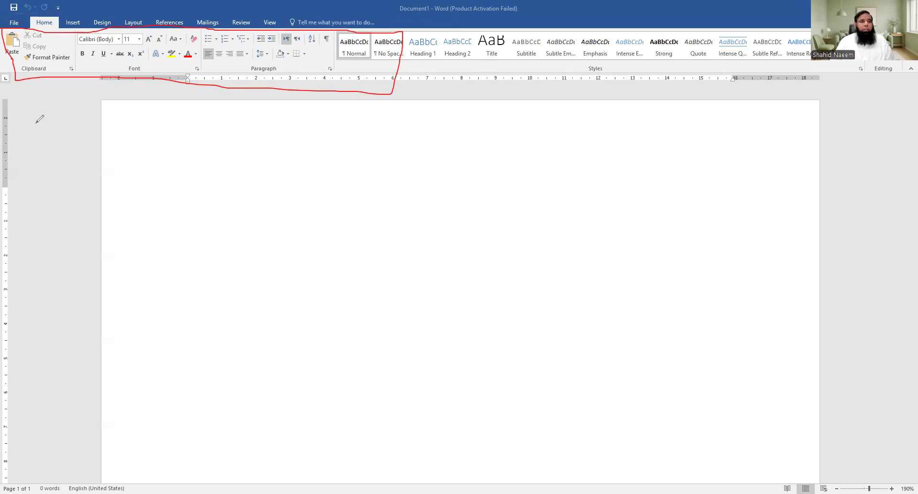
left_click(372, 92)
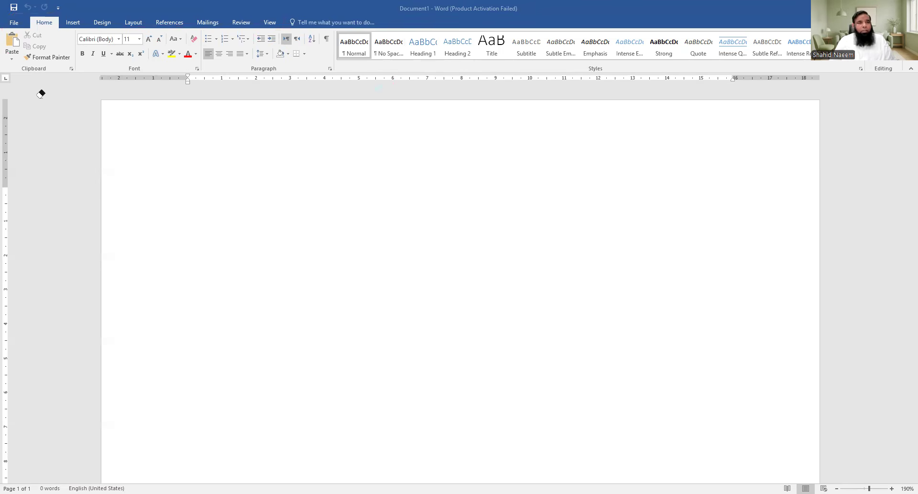
left_click(75, 24)
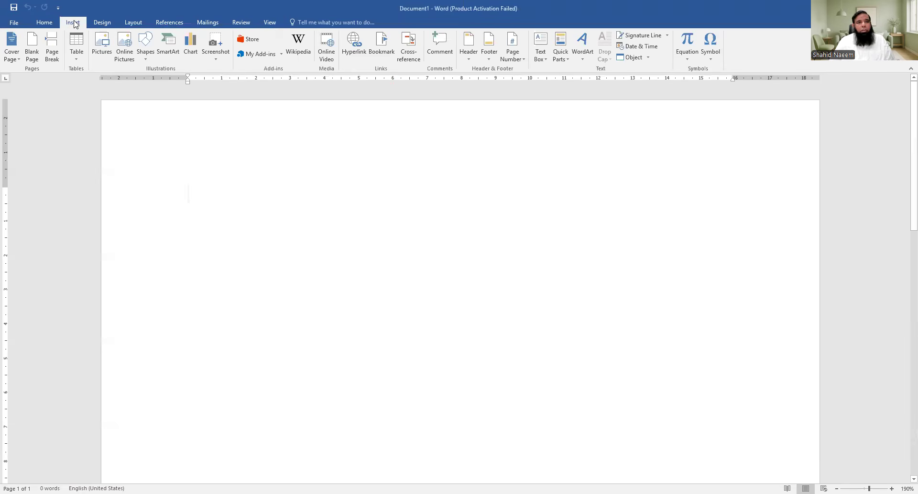
left_click(108, 24)
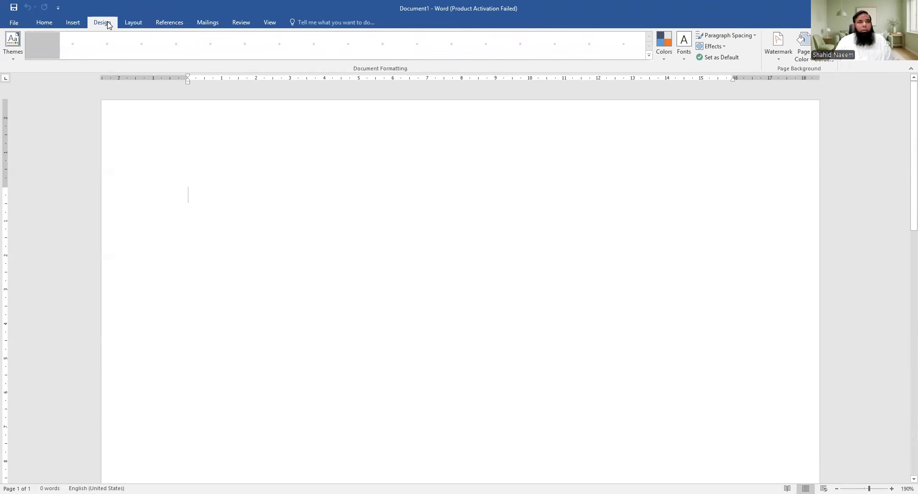
left_click(138, 23)
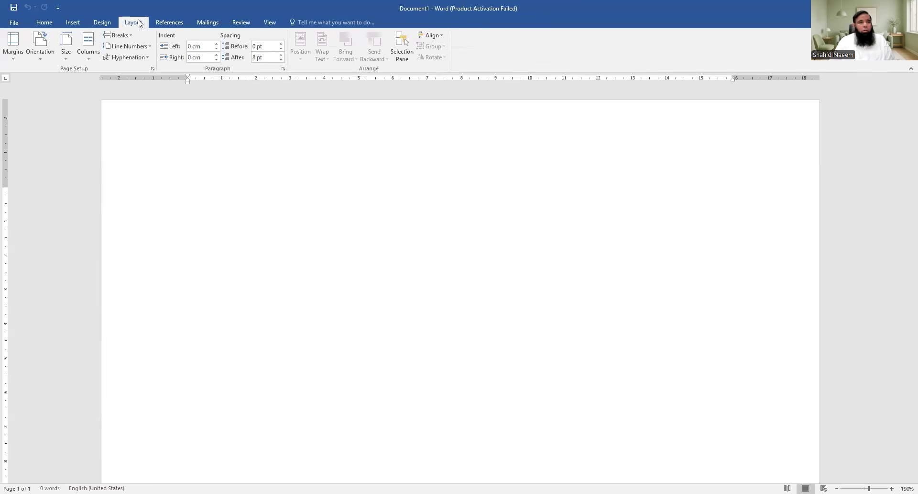
left_click(48, 27)
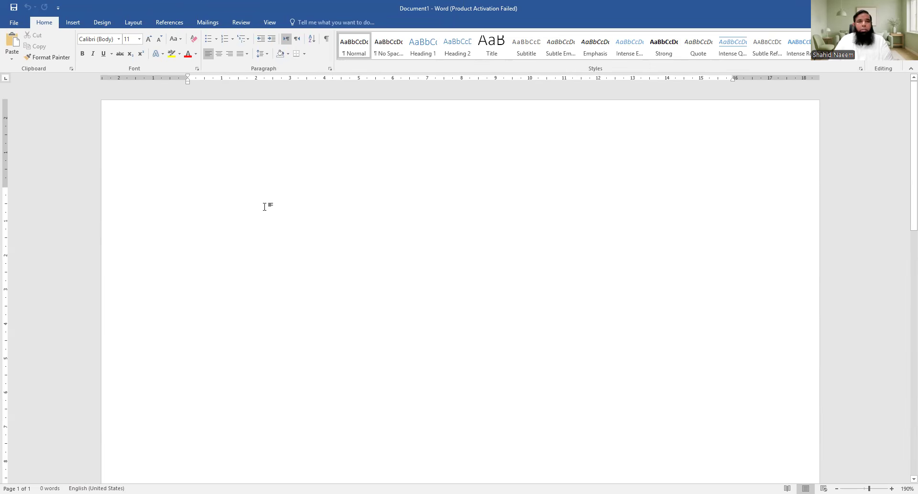
Step: Write the sentence "This is our LL.B Part-I class and its semester -I." on the blank page
type("Thi")
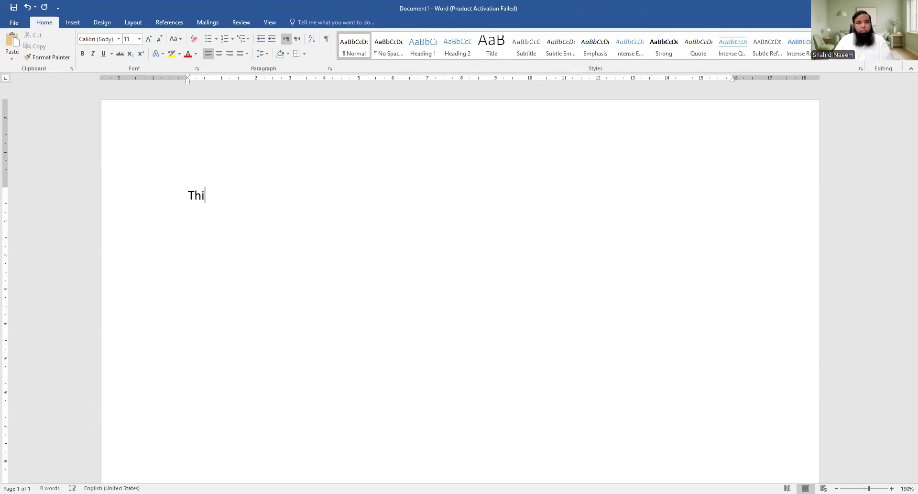
type("s is our LL.B Par")
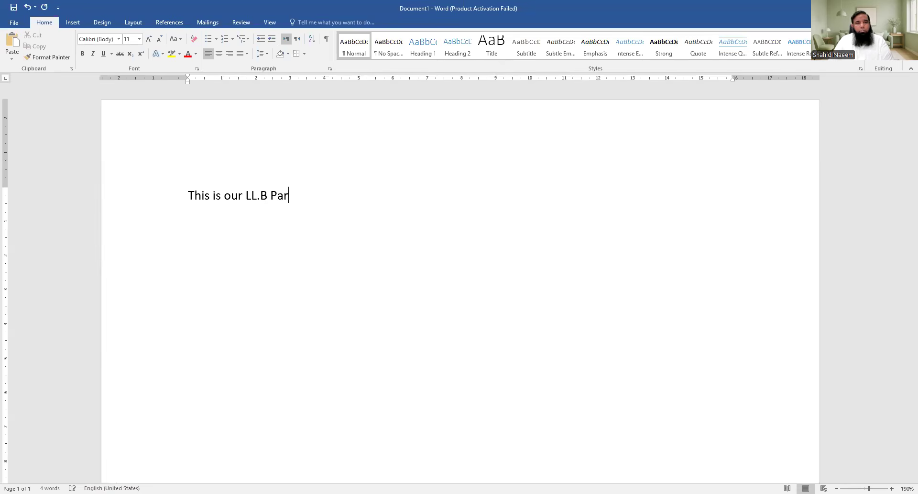
type("t-I cl")
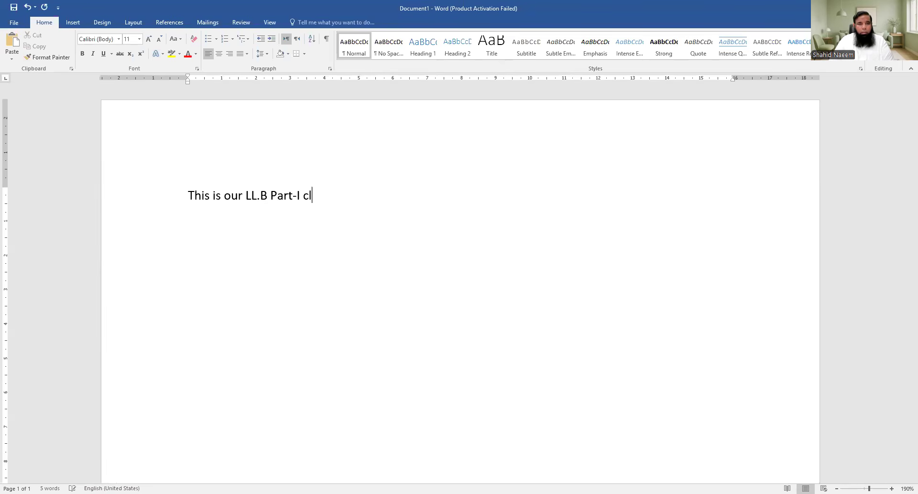
type("ass and it")
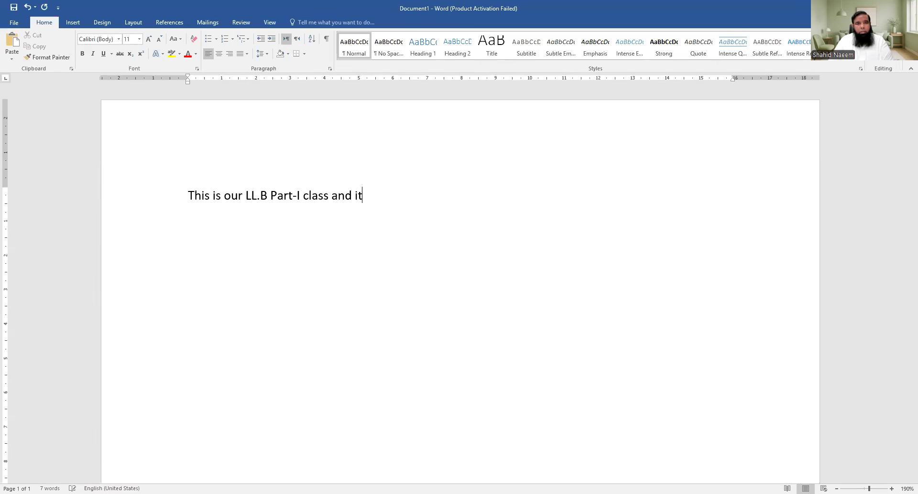
type("s semester ")
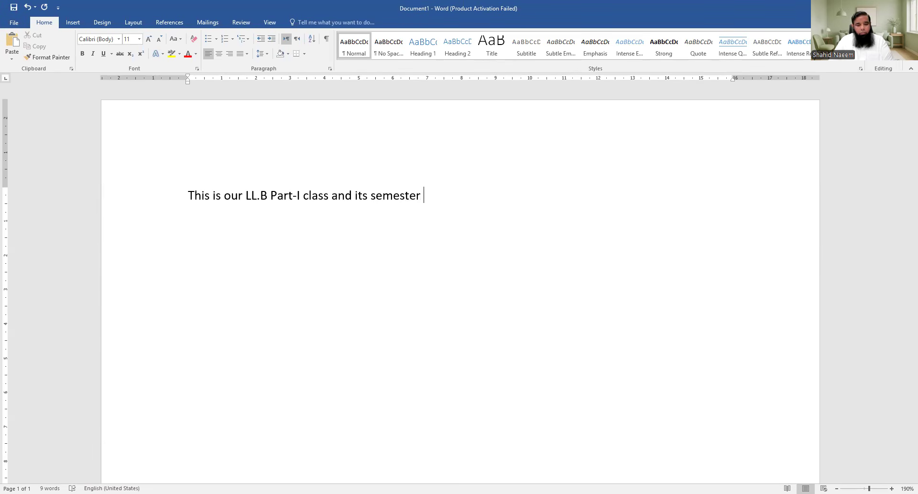
type("-I")
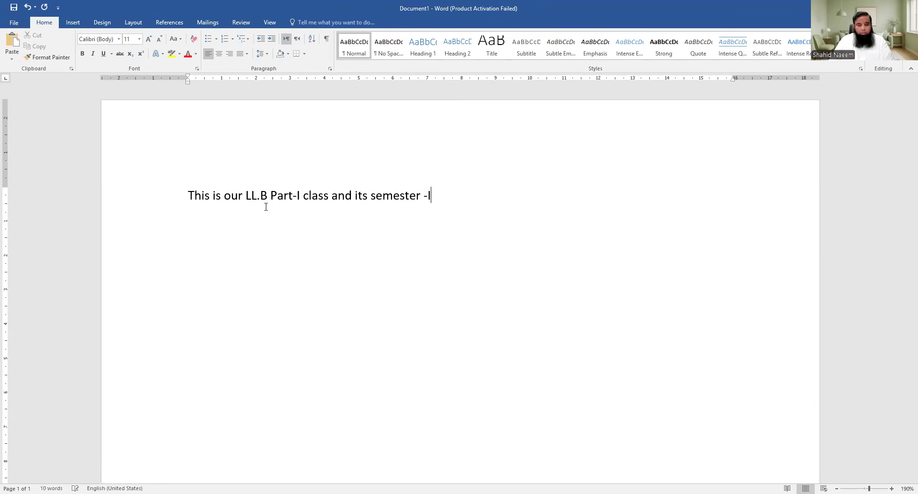
type(".")
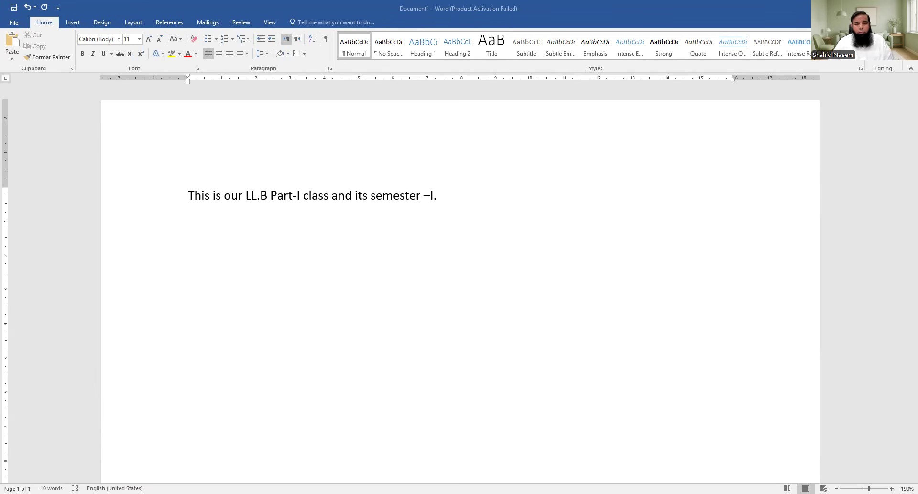
Step: Choose the Strong style after the sentence and paste the passage beginning "Printers in the 1500s scrambled the words" on a new line
left_click(369, 229)
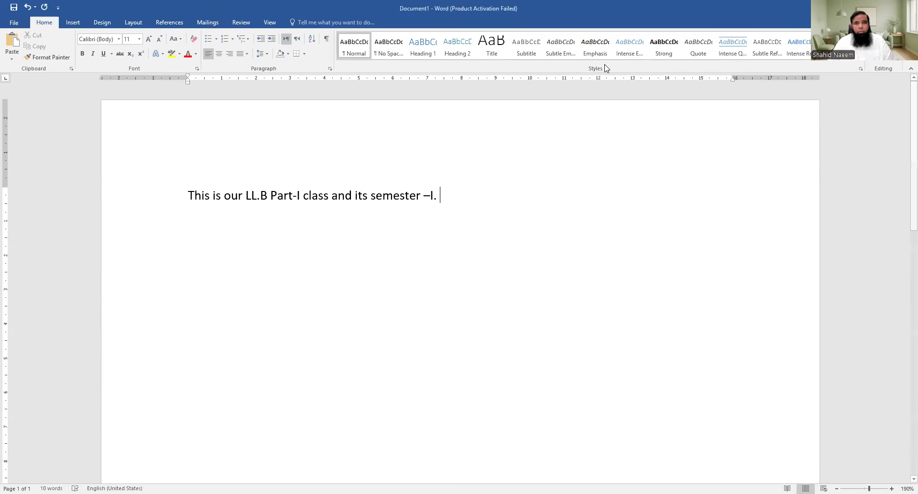
left_click(674, 58)
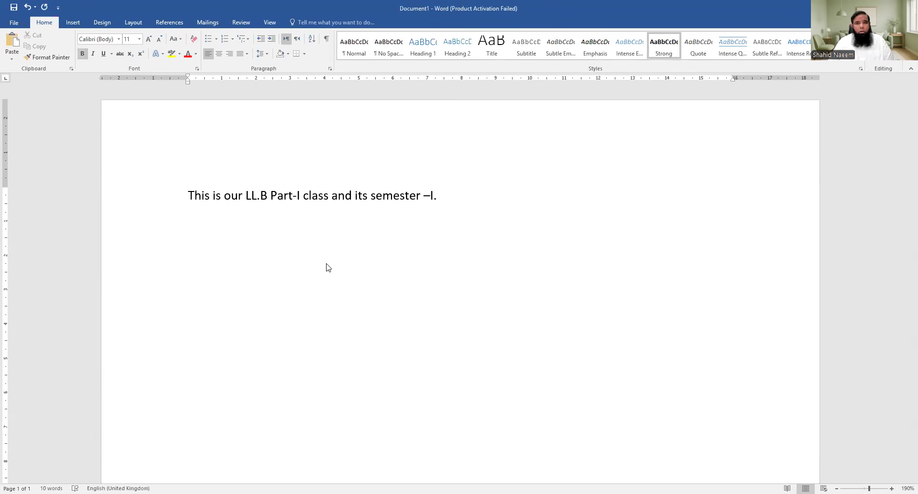
key("Return")
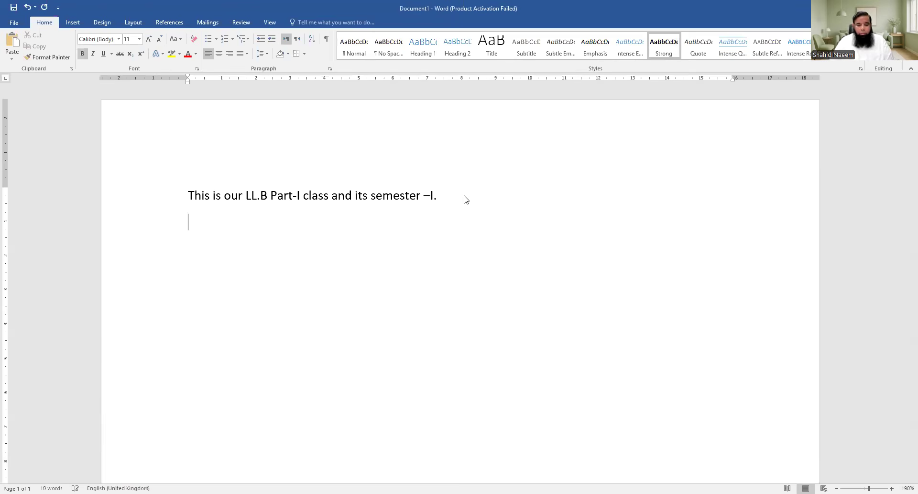
type("Printers in the 1500s scrambled the words from Cicero's \"De Finibus Bonorum et Malorum\" after mixing the words in each sentence. The familiar \"lorem ipsum dolor sit amet\" text emerged when 16th-century printers adapted Cicero's original work, beginning with the phrase \"dolor sit amet consectetur.\"  They abbreviated \"dolorem\" (meaning \"pain\") to \"lorem,\" which carries no meaning in Latin. \"Ipsum\" translates to \"itself,\" and the text frequently includes phrases such as \"consectetur adipiscing elit\" and \"ut labore et dolore.\" These Latin fragments, derived from Cicero's philosophical treatise, were rearranged to create the standard dummy text that has become a fundamental tool in design and typography across generations.  The short answer is that lorem ipsum text doesn't actually \"say\" anything meaningful. It's deliberately scrambled Latin that doesn't form coherent sentences. While it comes from Cicero's \"De Finibus Bonorum et Malorum,\" the text has been modified so extensively that it's nonsensical.  Why scrambled text? That's exactly the point. By using text that's unreadable but maintains the general pattern of regular writing — including normal word length, spacing, and punctuation — designers can focus on the visual elements of a layout without the actual content getting in the way. The pseudo-Latin appearance gives it a natural feel while ensuring it won't distract from the design itself.")
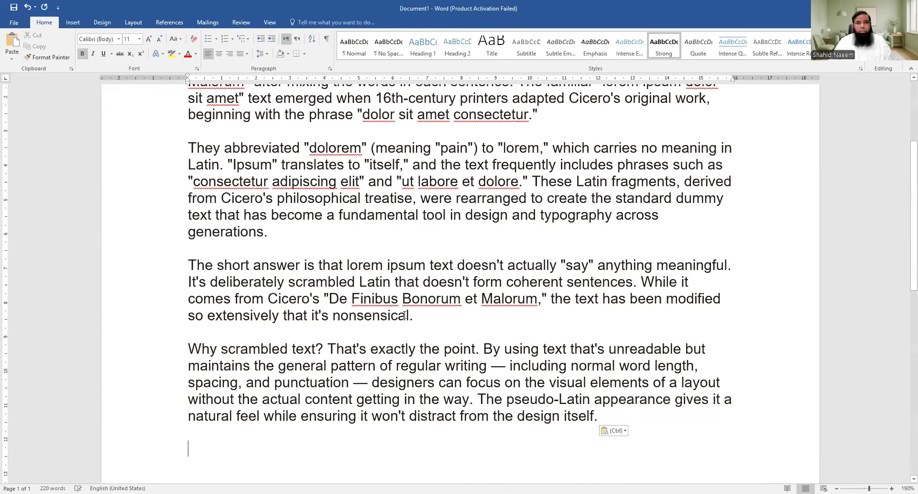
scroll(404, 314, "up", 5)
scroll(401, 316, "down", 3)
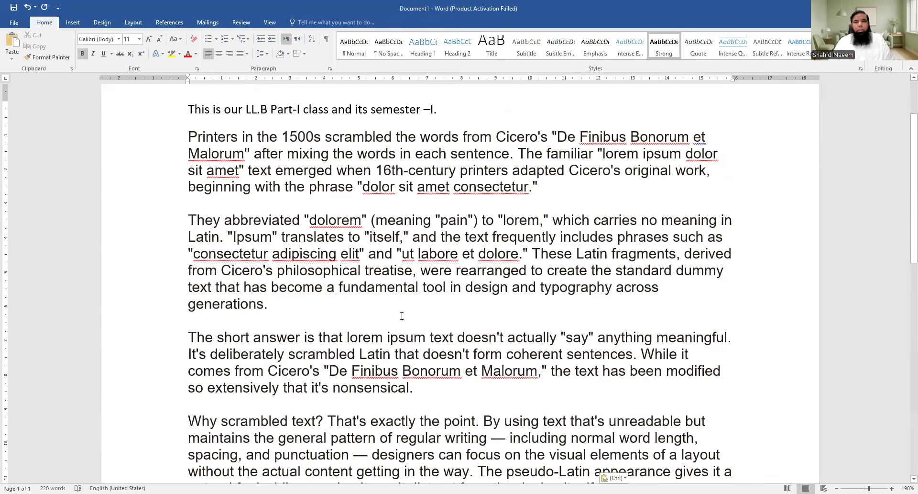
scroll(402, 316, "up", 3)
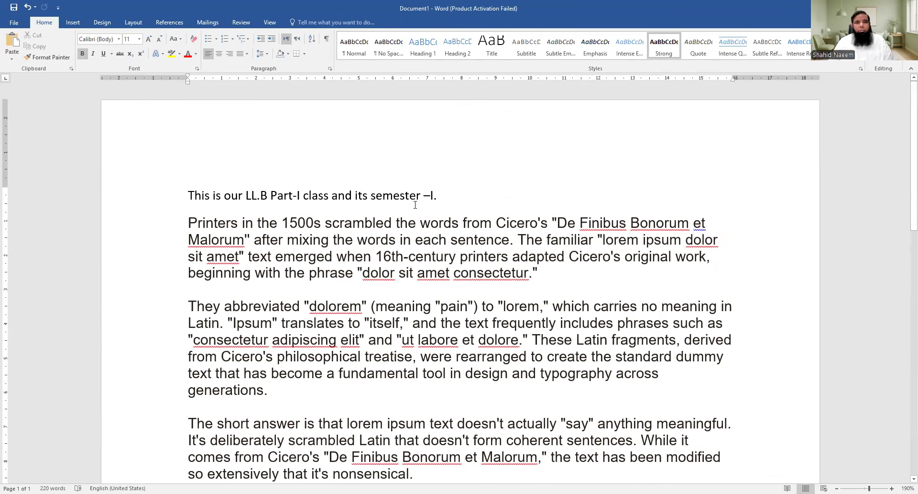
scroll(445, 216, "down", 12)
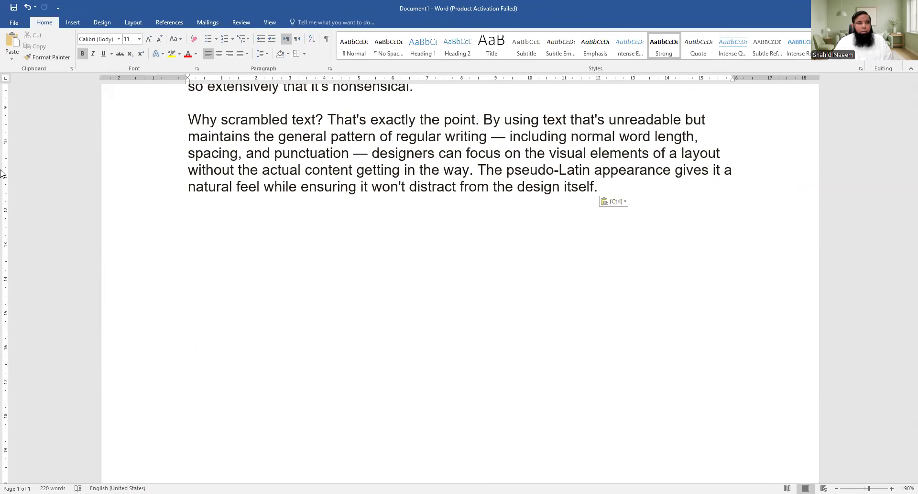
mouse_move(175, 215)
left_mouse_down()
mouse_move(220, 252)
mouse_move(176, 227)
left_mouse_up()
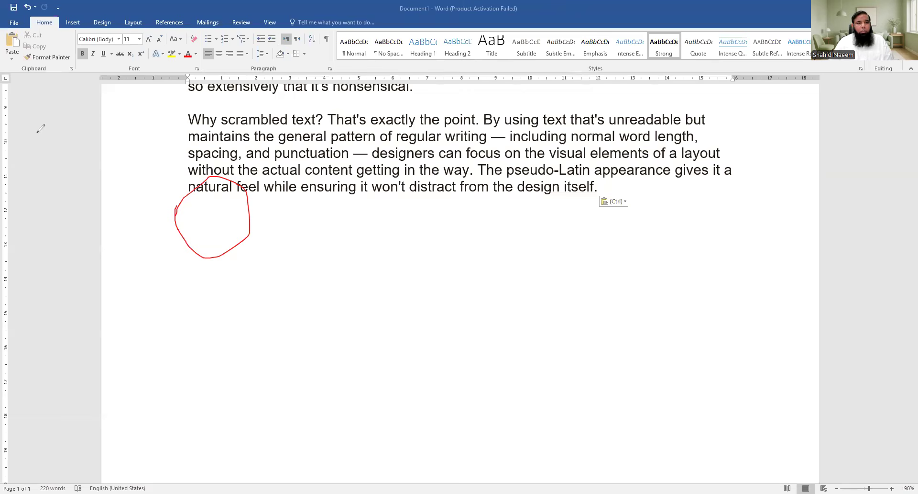
left_click(189, 194)
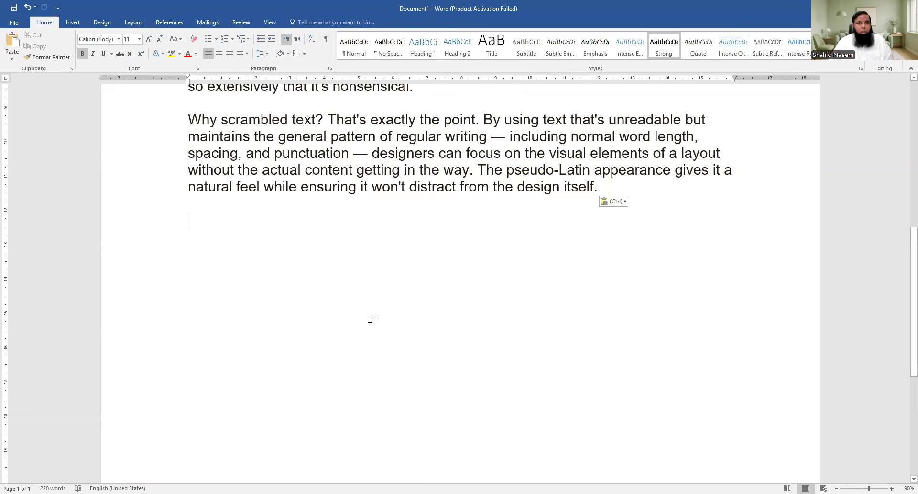
scroll(369, 318, "up", 3)
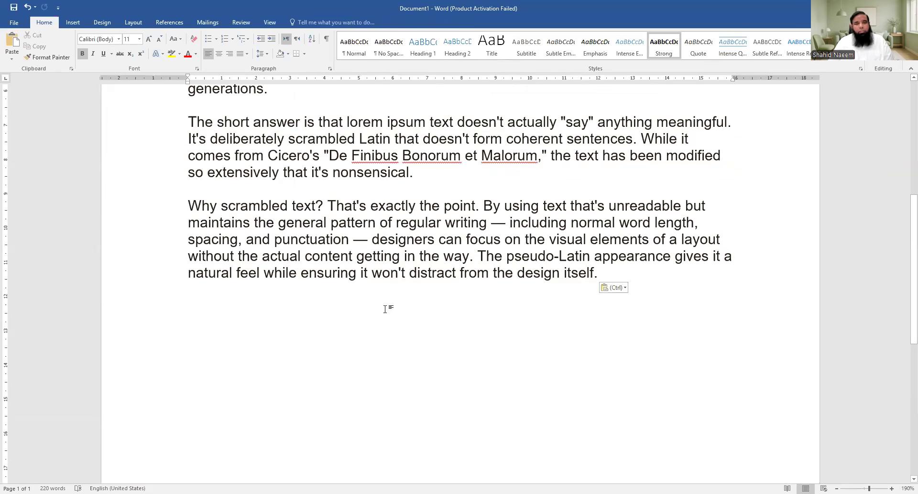
left_click(390, 144)
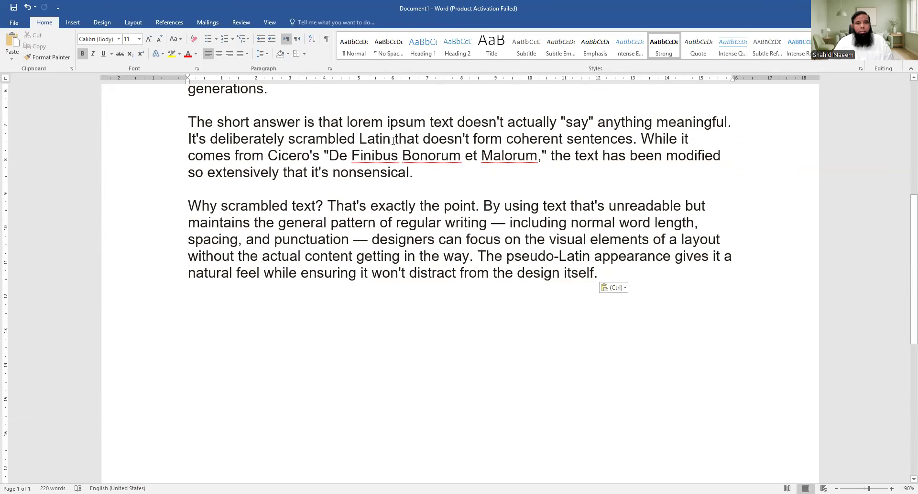
scroll(472, 286, "up", 7)
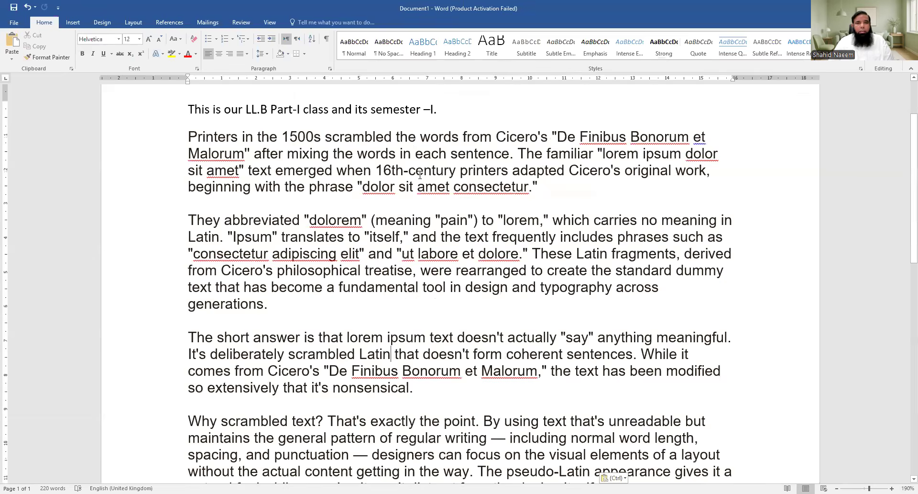
Step: Select the phrase "dolor sit amet consectetur" in the first pasted paragraph character by character, starting from its opening quotation mark
left_click(358, 186)
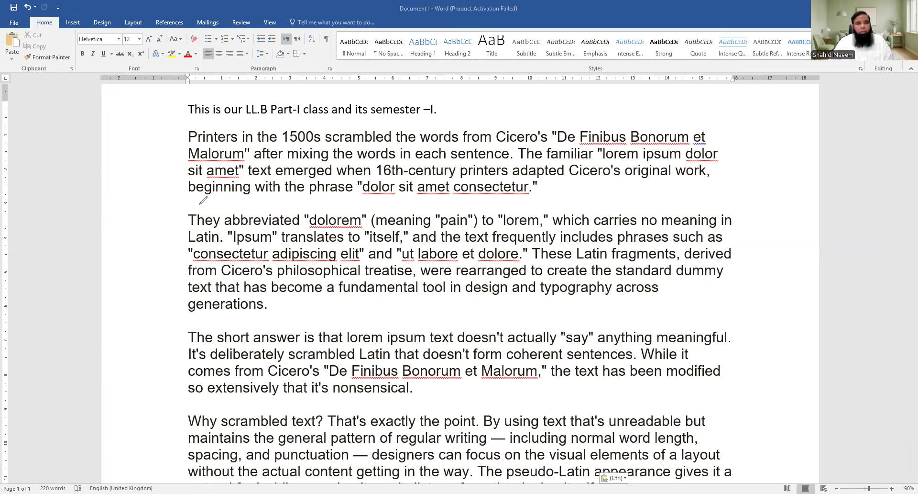
mouse_move(375, 166)
left_mouse_down()
mouse_move(371, 227)
mouse_move(271, 189)
mouse_move(290, 160)
left_mouse_up()
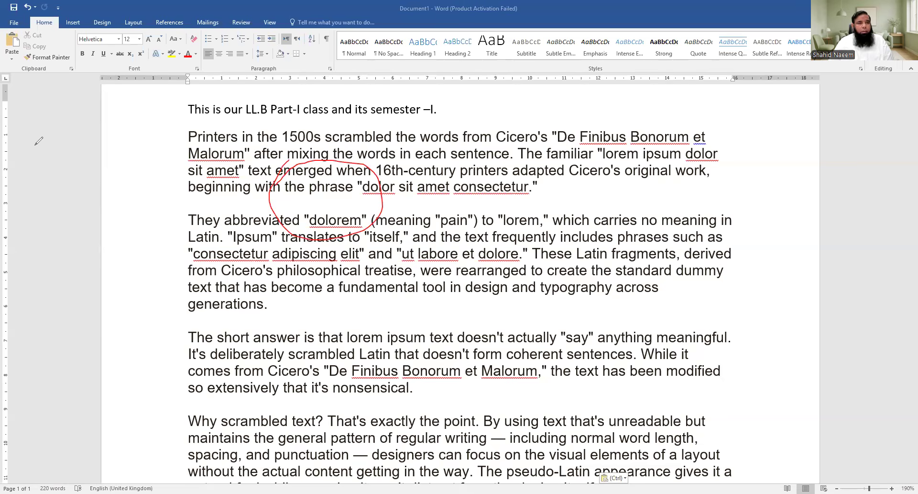
left_click(270, 191)
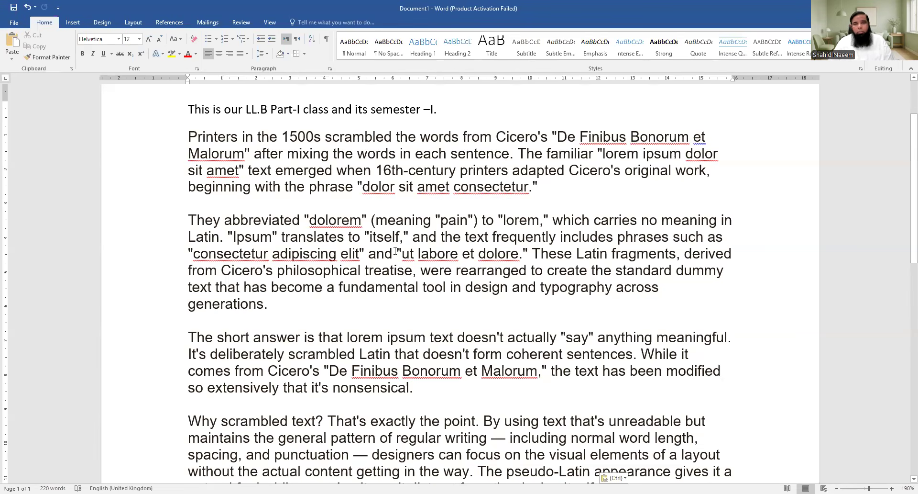
key("shift+Right")
key("shift+Right")
key("shift+Right")
key("shift+Right")
key("shift+Right")
key("shift+Right")
key("shift+Right")
key("shift+Right")
key("shift+Right")
key("shift+Right")
key("shift+Right")
key("shift+Right")
key("shift+Right")
key("shift+Right")
key("shift+Right")
key("shift+Right")
key("shift+Right")
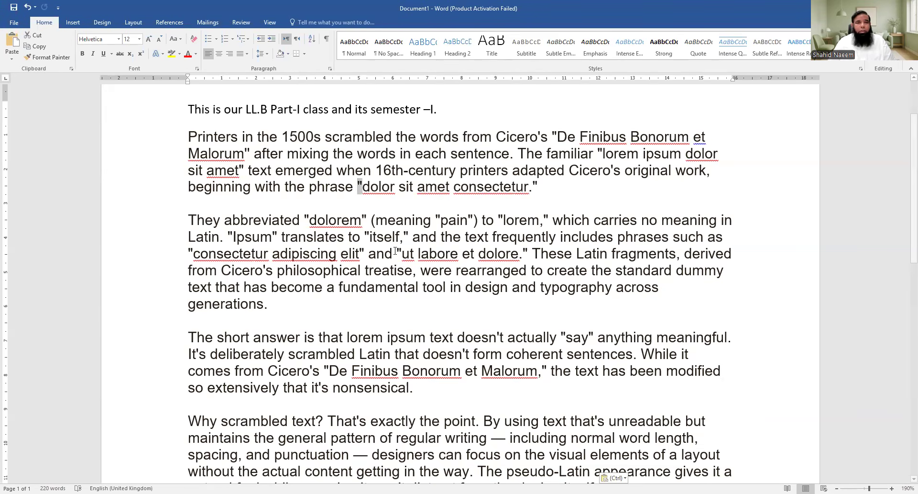
key("shift+Right")
key("shift+Right")
key("shift+Right")
key("shift+Right")
key("shift+Right")
key("shift+Right")
key("shift+Right")
key("shift+Right")
key("shift+Right")
key("shift+Right")
key("shift+Right")
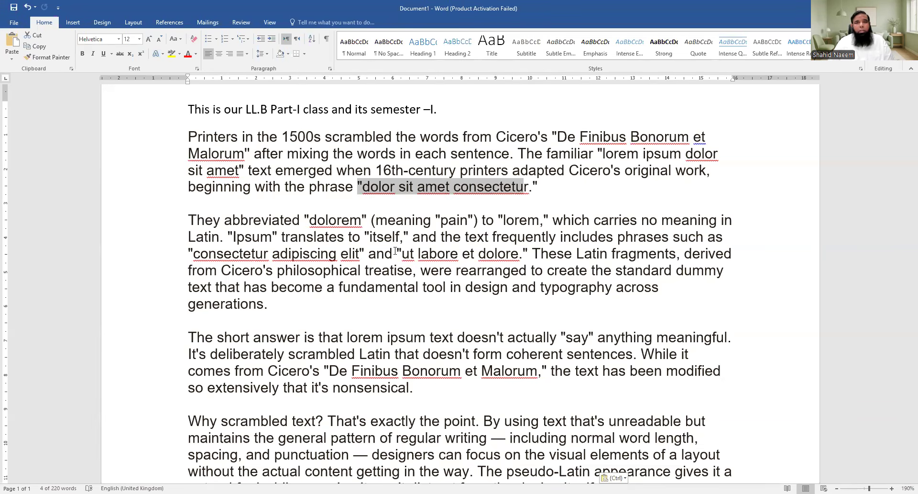
key("shift+Right")
key("shift+Right")
Step: Shrink the selection character by character back to the insertion point before the phrase's opening quotation mark
key("shift+Left")
key("shift+Left")
key("shift+Left")
key("shift+Left")
key("shift+Left")
key("shift+Left")
key("shift+Left")
key("shift+Left")
key("shift+Left")
key("shift+Left")
key("shift+Left")
key("shift+Left")
key("shift+Left")
key("shift+Left")
key("shift+Left")
key("shift+Left")
key("shift+Left")
key("shift+Left")
key("shift+Left")
key("shift+Left")
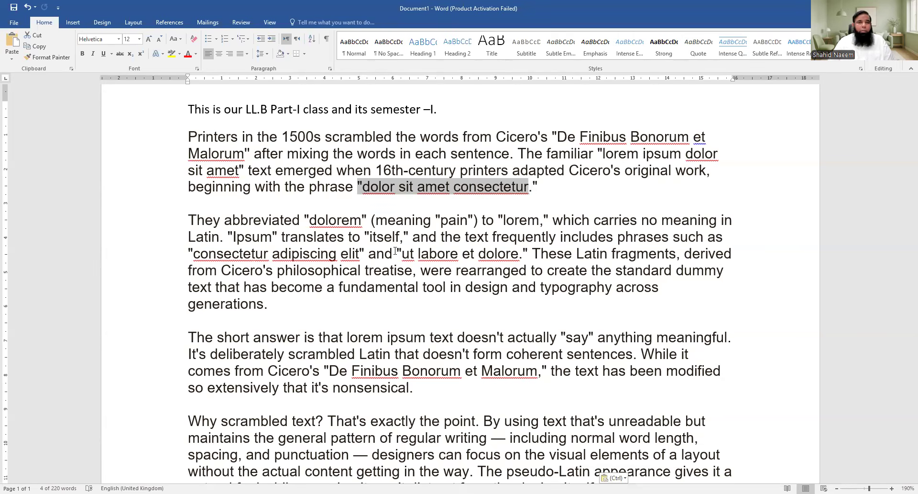
key("shift+Left")
key("shift+Left")
key("shift+Left")
key("shift+Left")
key("shift+Left")
key("shift+Left")
key("shift+Left")
key("shift+Left")
key("shift+Left")
key("shift+Left")
key("shift+Left")
key("shift+Left")
key("shift+Left")
key("shift+Left")
key("shift+Left")
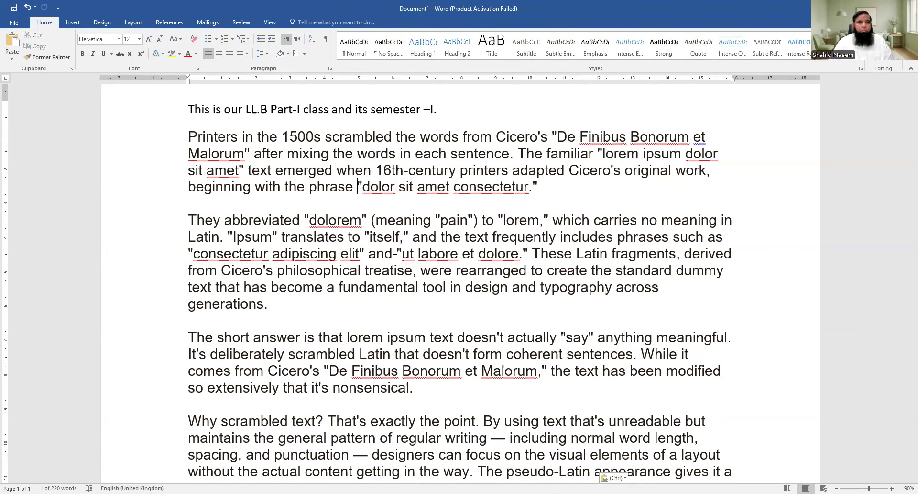
Step: Extend the selection backward from the opening quotation mark before "dolor sit amet", first by characters to "with", and up three lines to "after mixing" by lines
key("shift+Left")
key("shift+Left")
key("shift+Left")
key("shift+Left")
key("shift+Left")
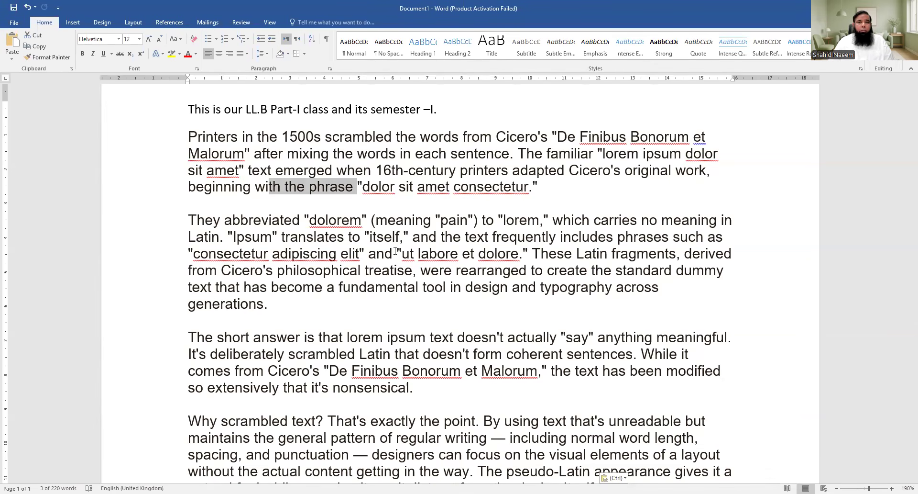
key("shift+Up")
key("shift+Up")
key("shift+Up")
Step: Extend the selection downward line by line from "dolor sit amet consectetur" through the "They abbreviated" paragraph, and clear it
key("shift+Down")
key("shift+Down")
key("shift+Down")
key("shift+Down")
key("shift+Down")
key("shift+Down")
key("shift+Down")
key("shift+Down")
key("shift+Down")
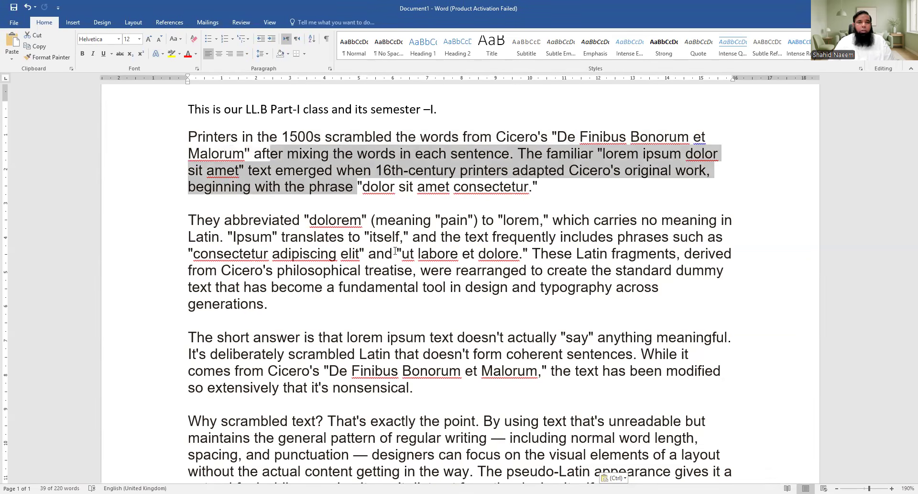
key("shift+Down")
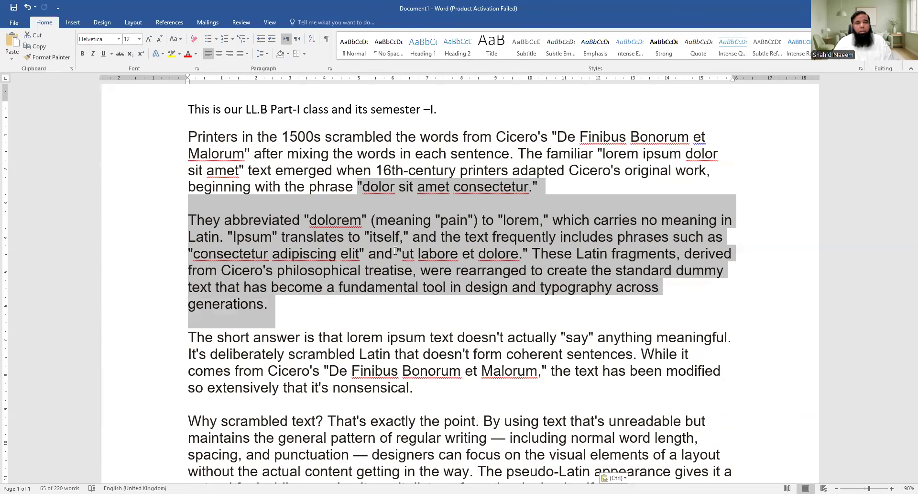
left_click(297, 187)
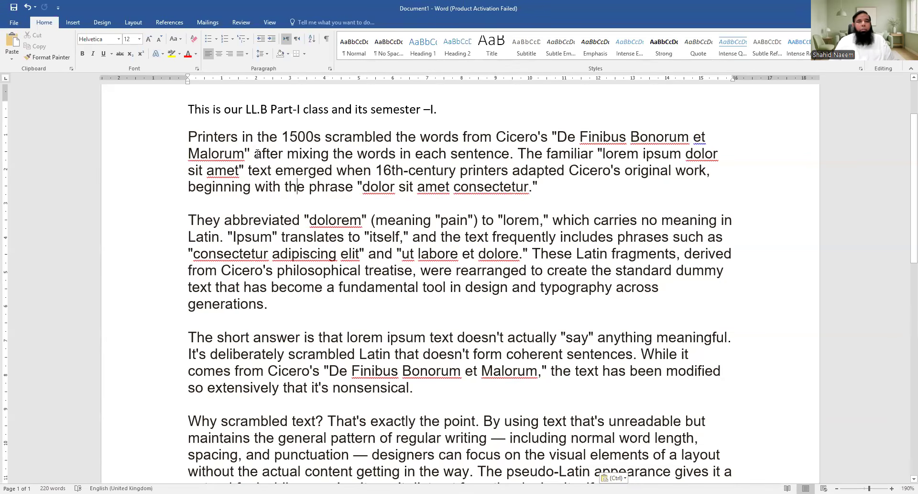
Step: Select the first three pasted paragraphs, from "Printers in the 1500s" through "it's nonsensical", and clear the selection
left_click(190, 135)
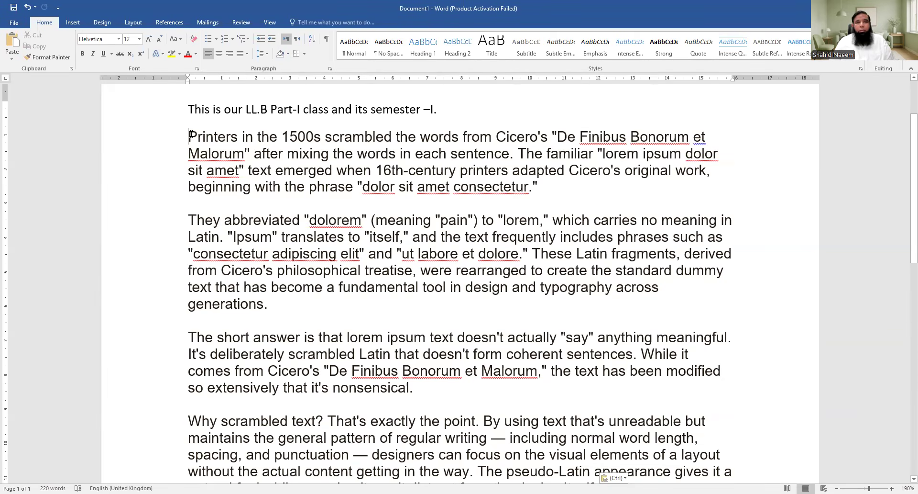
left_click_drag(190, 135, 420, 392)
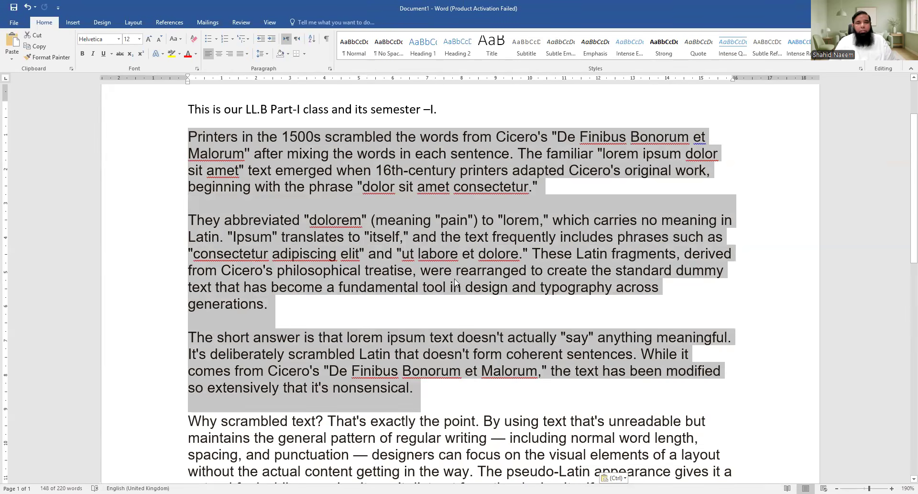
left_click(405, 200)
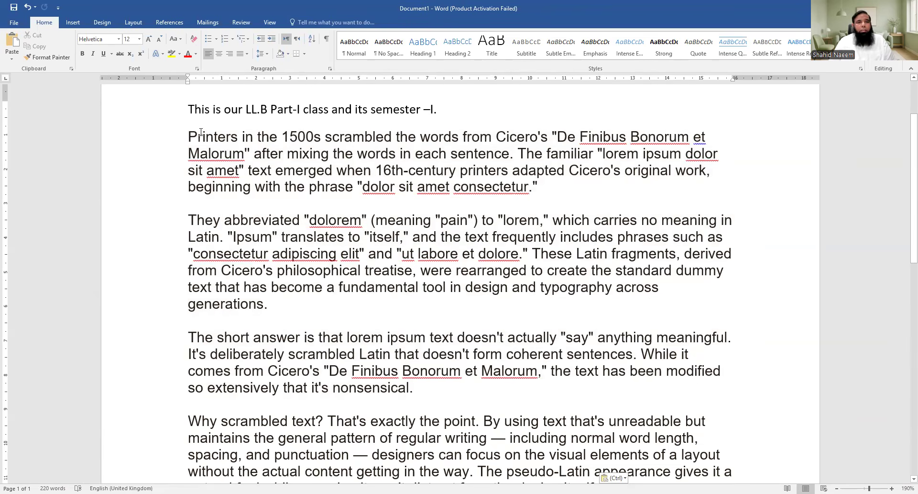
Step: Copy the whole first pasted paragraph, from "Printers in the 1500s" to "dolor sit amet consectetur"
left_click_drag(189, 135, 543, 189)
key("ctrl+c")
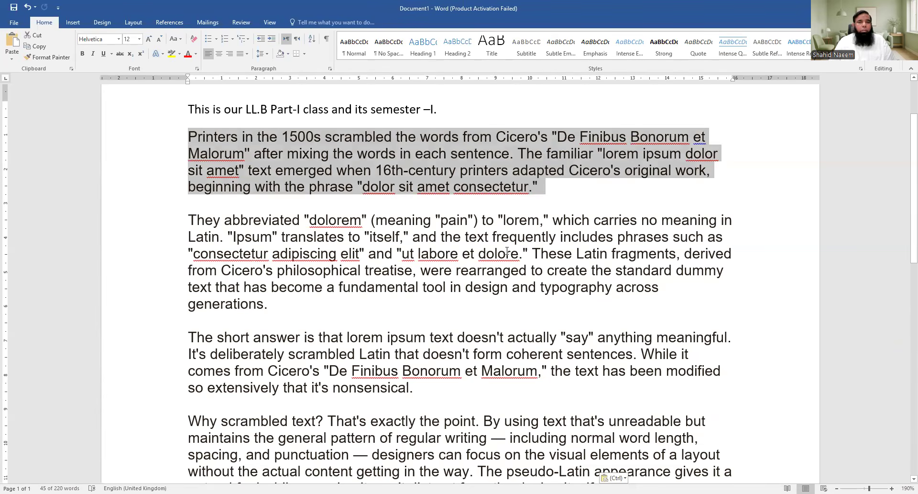
right_click(469, 140)
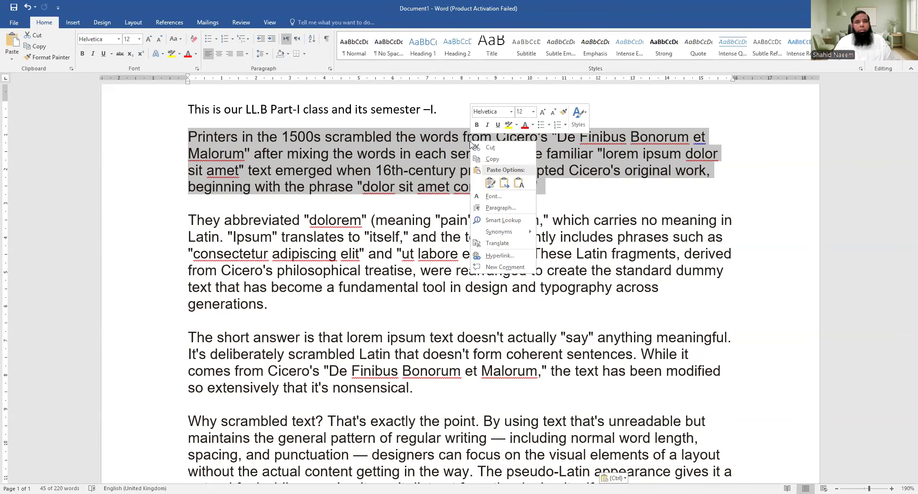
left_click(514, 159)
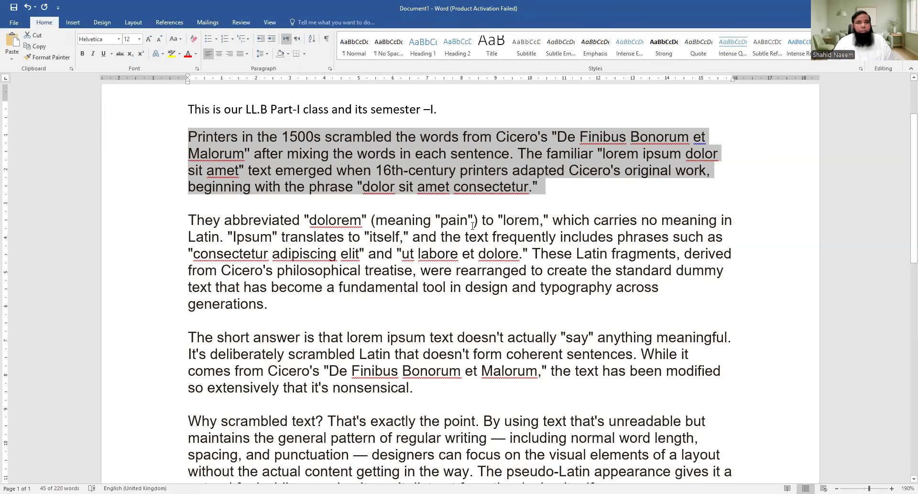
Step: Paste the copied paragraph at the end of the document with its source formatting kept
scroll(473, 228, "down", 1)
key("ctrl+End")
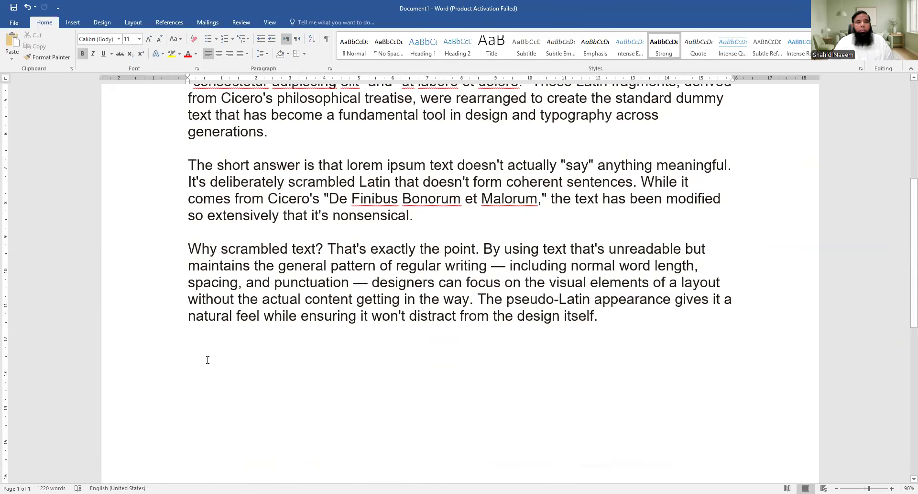
right_click(203, 350)
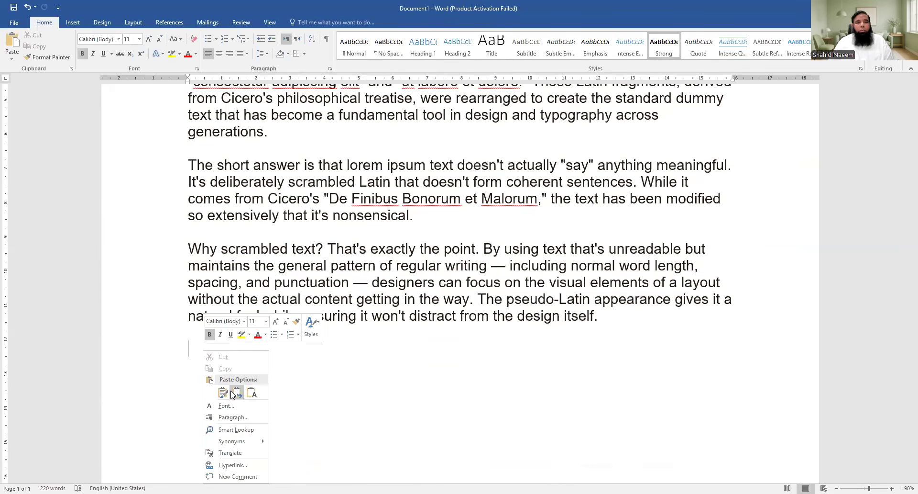
left_click(222, 392)
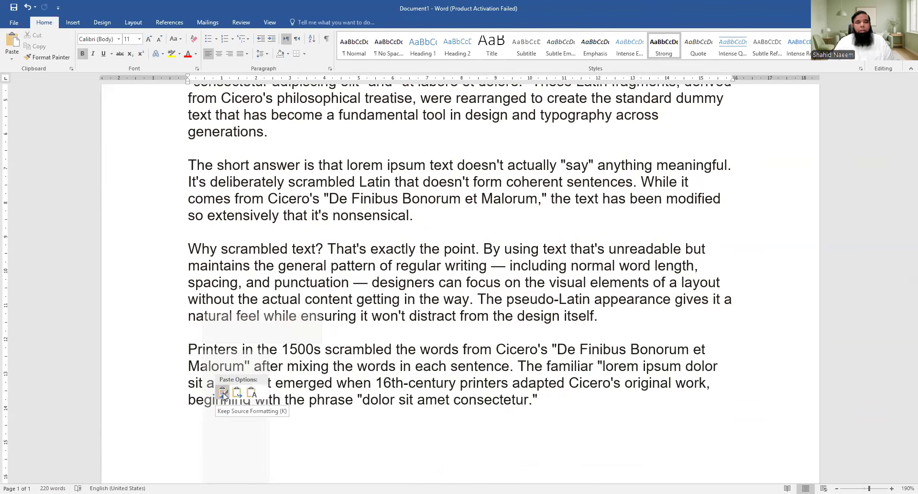
Step: Write "CTRL+V" on the line below the pasted paragraph and erase it again
scroll(459, 421, "down", 3)
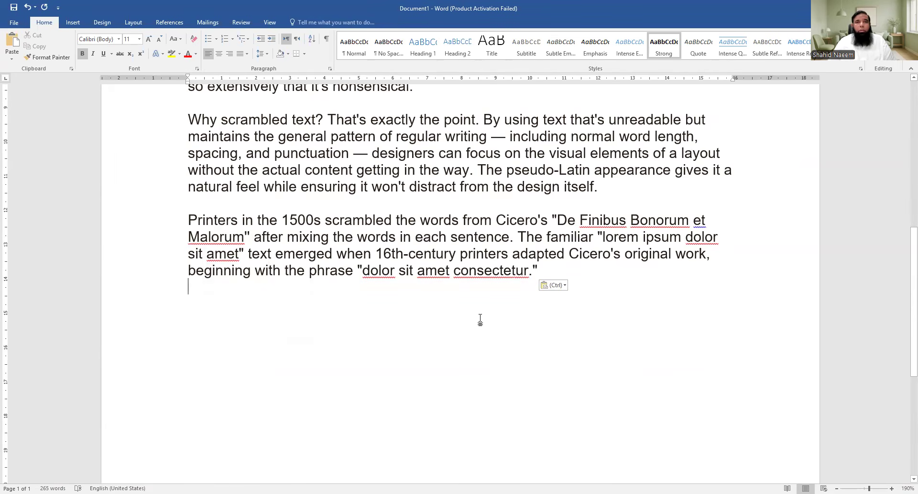
type("C")
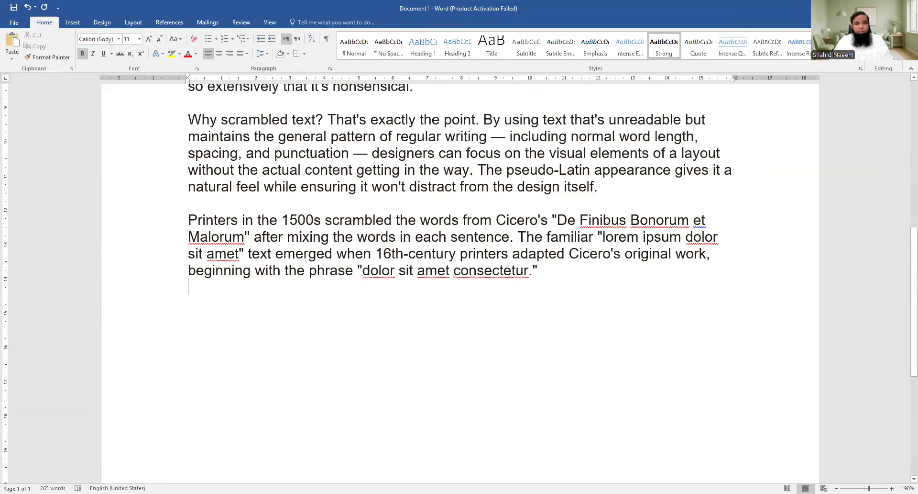
type("TRL")
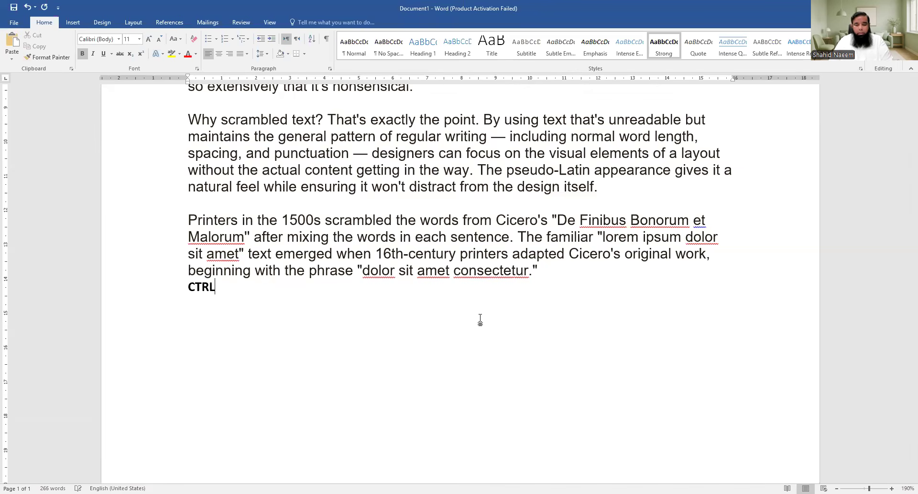
type("+V")
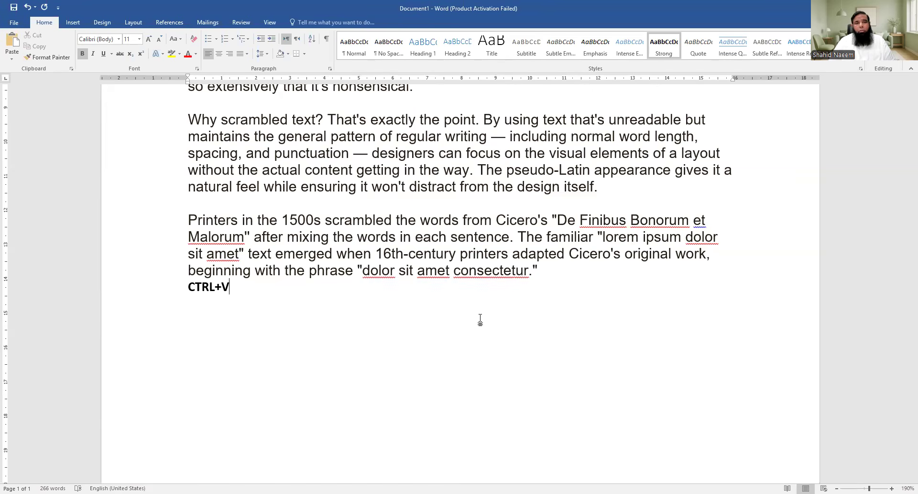
key("BackSpace")
key("BackSpace")
key("BackSpace")
key("BackSpace")
key("BackSpace")
key("BackSpace")
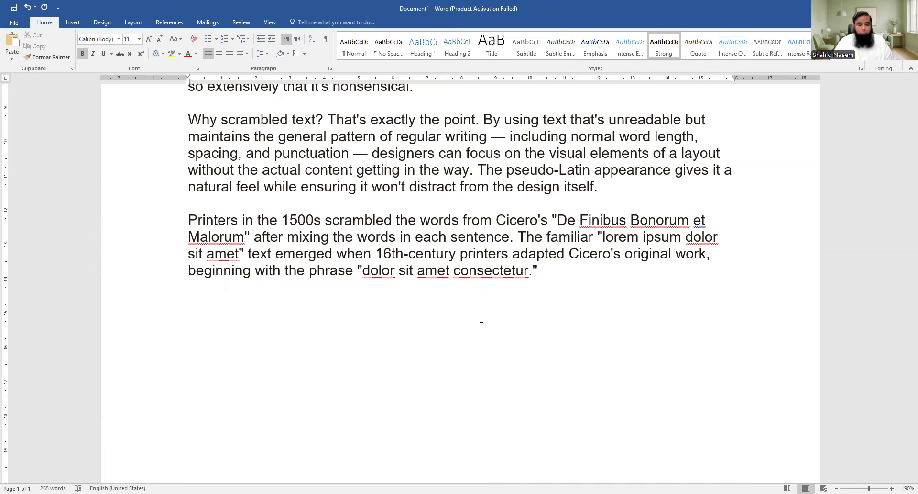
Step: Paste the "Printers in the 1500s" paragraph two more times at the end of the document
key("ctrl+v")
key("ctrl+v")
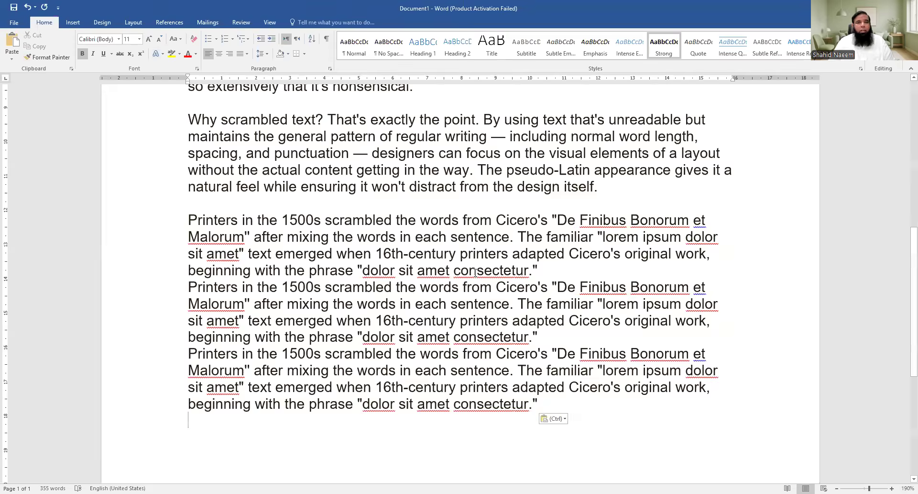
Step: Copy the original "They abbreviated" paragraph with its preceding blank line and paste it at the end of the document
scroll(475, 273, "up", 3)
scroll(475, 273, "up", 5)
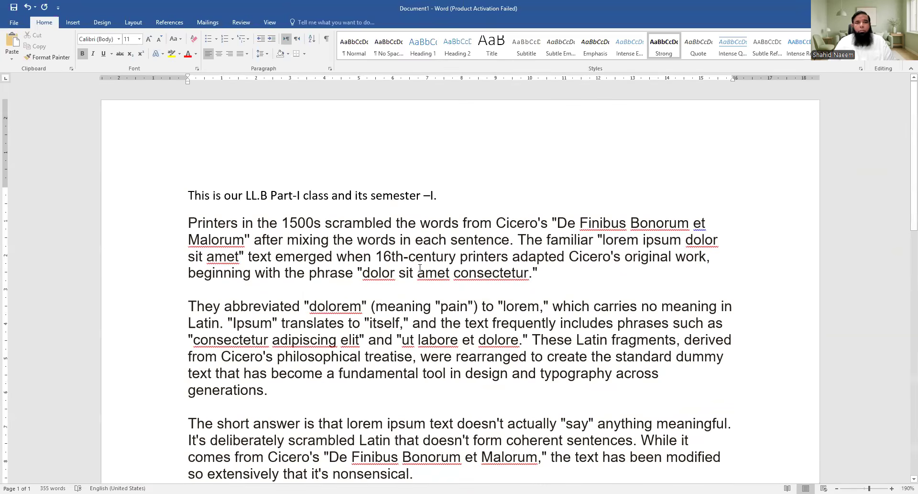
scroll(352, 279, "down", 3)
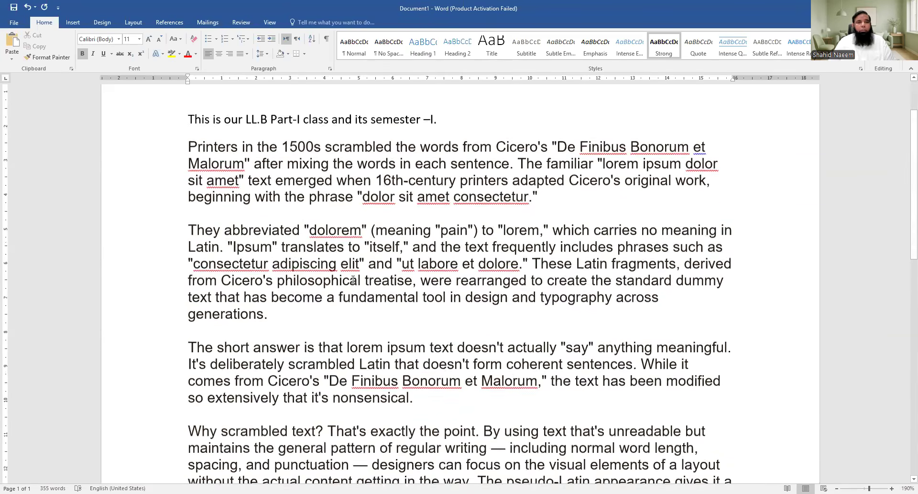
left_click_drag(185, 165, 274, 272)
key("ctrl+c")
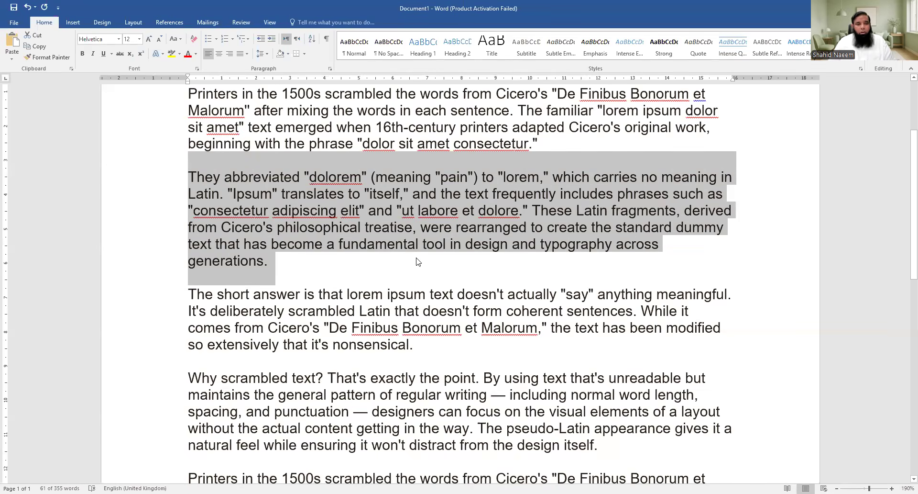
scroll(373, 217, "down", 7)
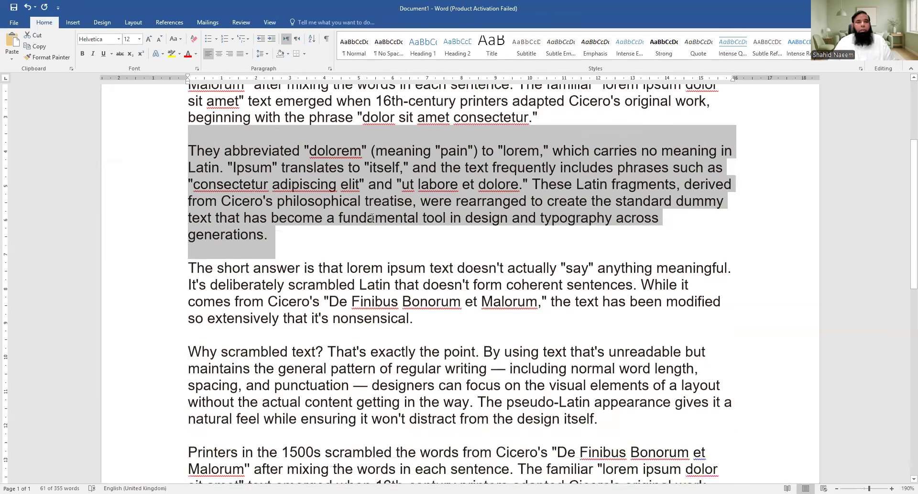
left_click(261, 360)
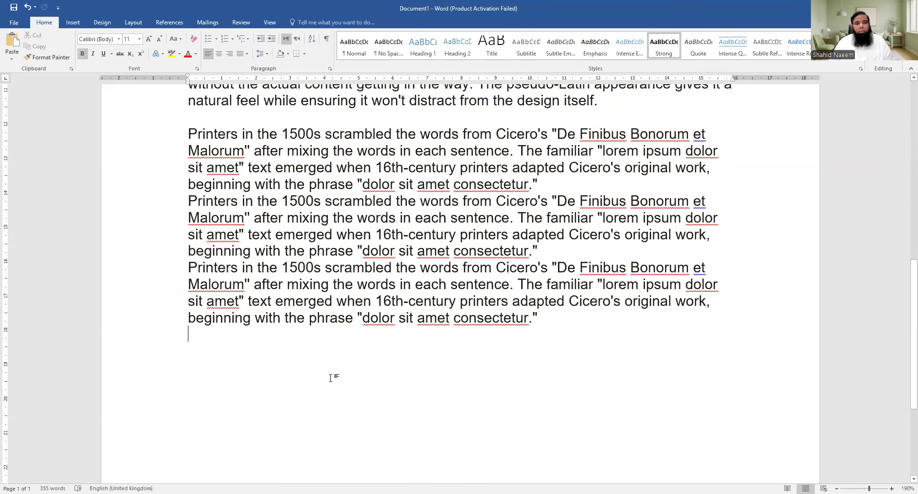
key("ctrl+v")
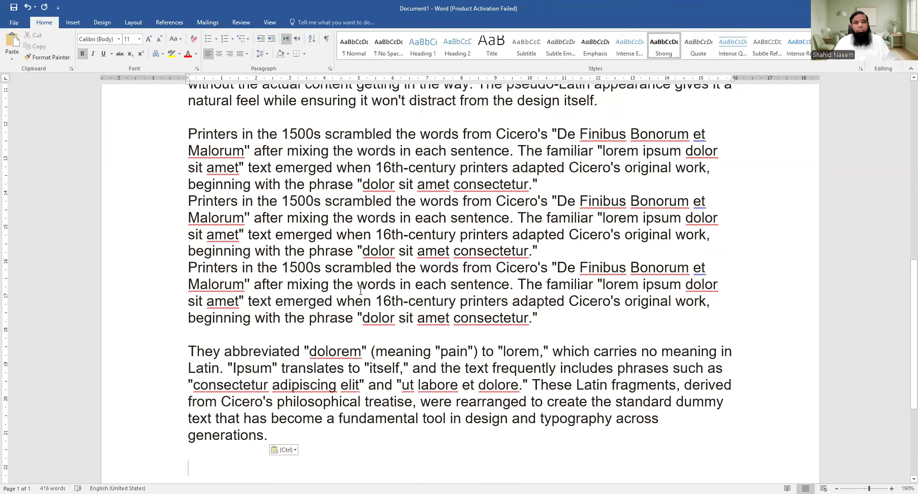
Step: Cut the third pasted paragraph, beginning "The short answer is that lorem ipsum text", from its original place
scroll(366, 333, "down", 1)
scroll(433, 276, "up", 11)
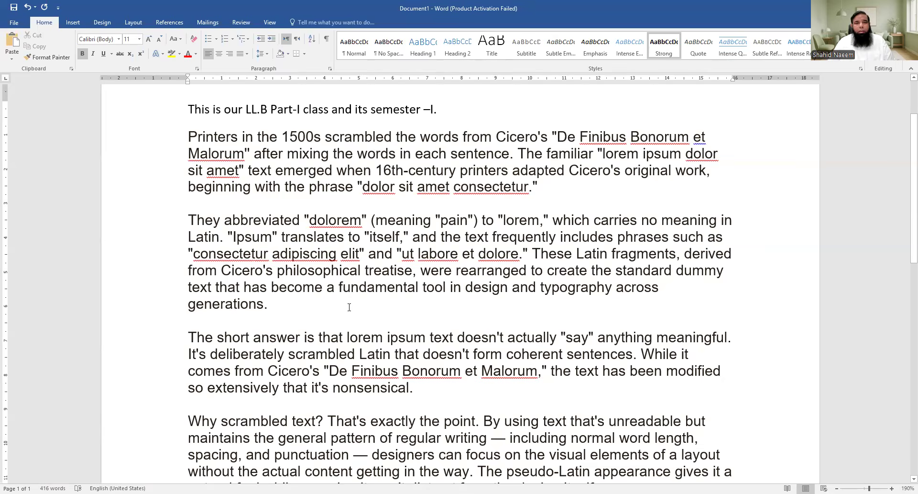
scroll(349, 307, "down", 5)
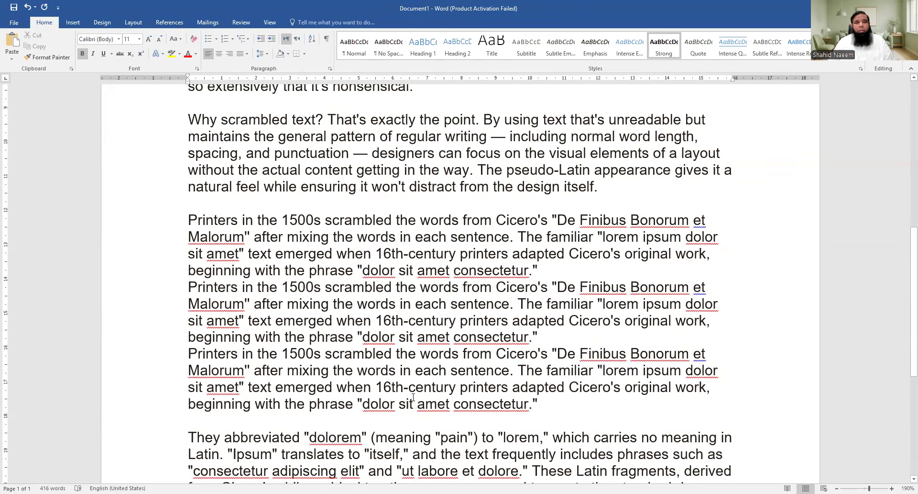
scroll(414, 397, "up", 6)
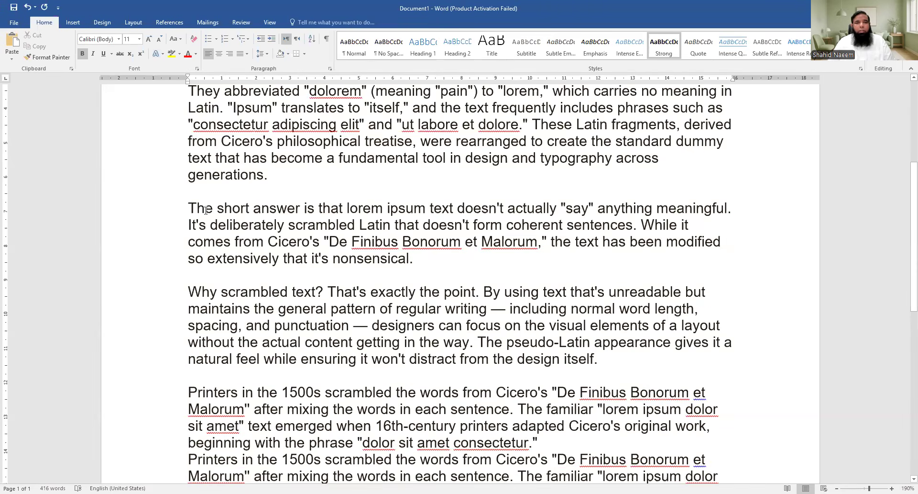
left_click_drag(191, 208, 417, 259)
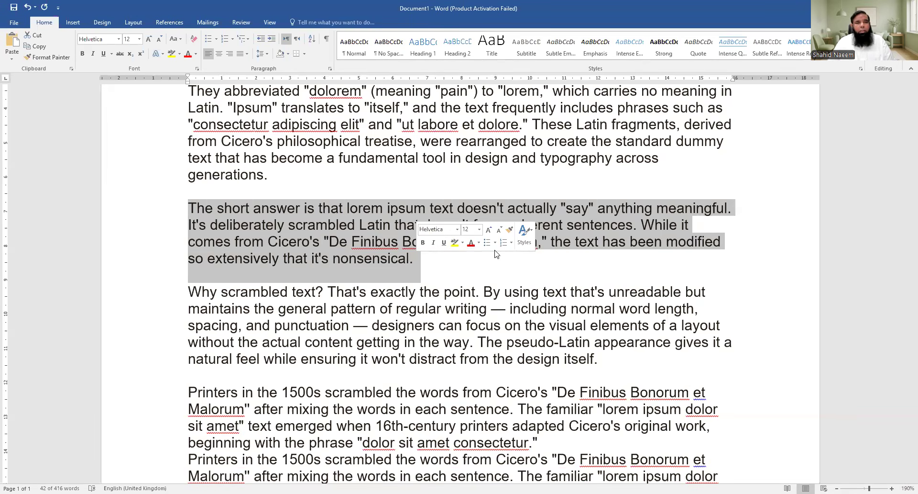
right_click(313, 221)
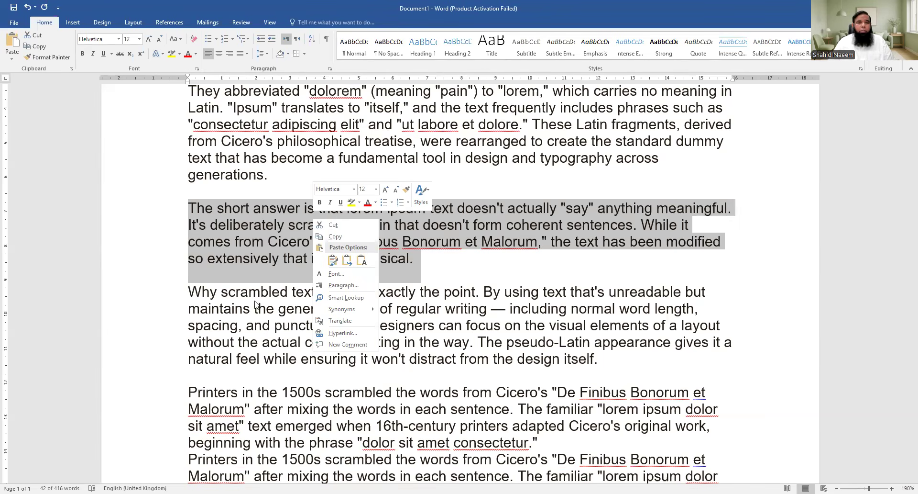
left_click(346, 225)
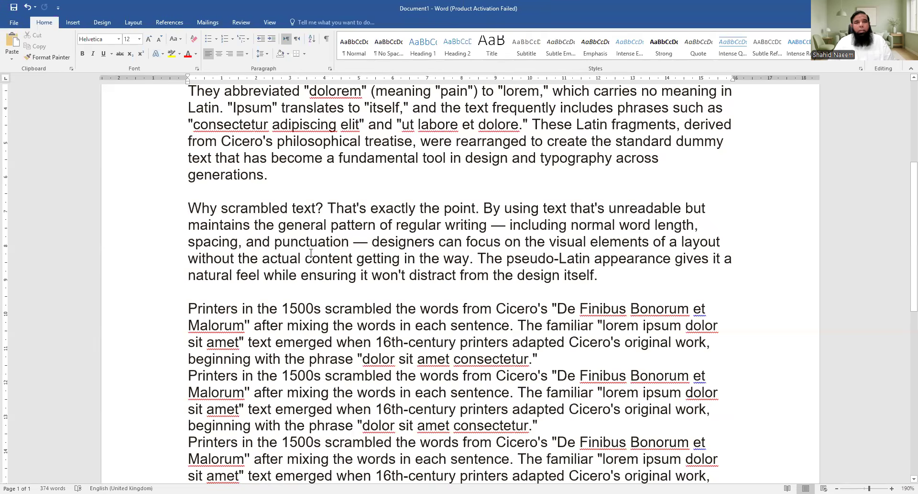
Step: Paste the cut "The short answer" paragraph at the end of the document, below the copied "They abbreviated" paragraph
scroll(284, 213, "down", 9)
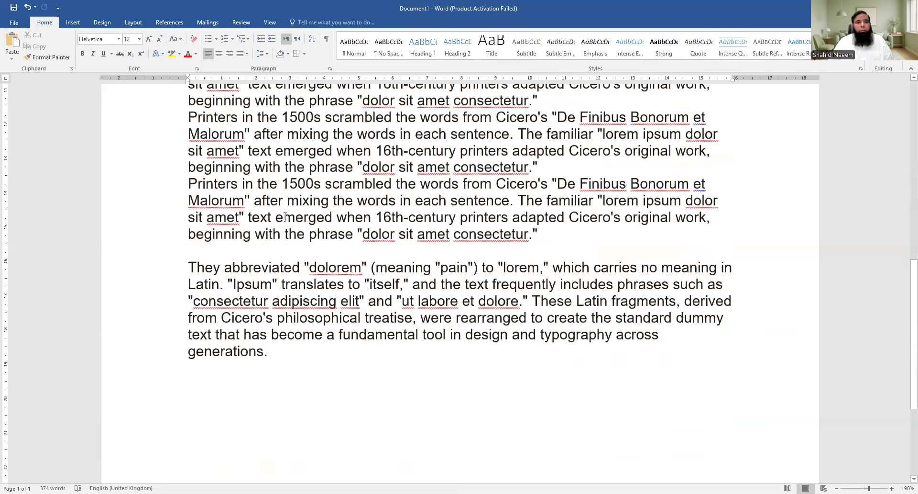
left_click(207, 218)
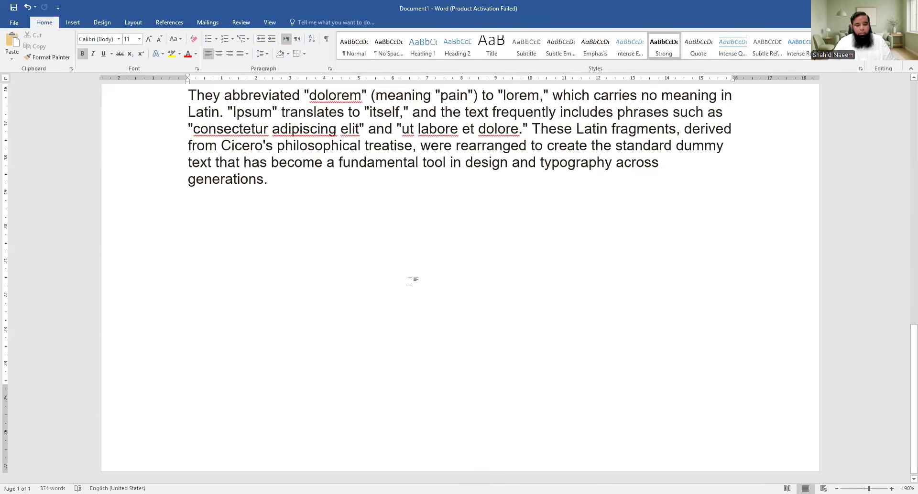
key("ctrl+v")
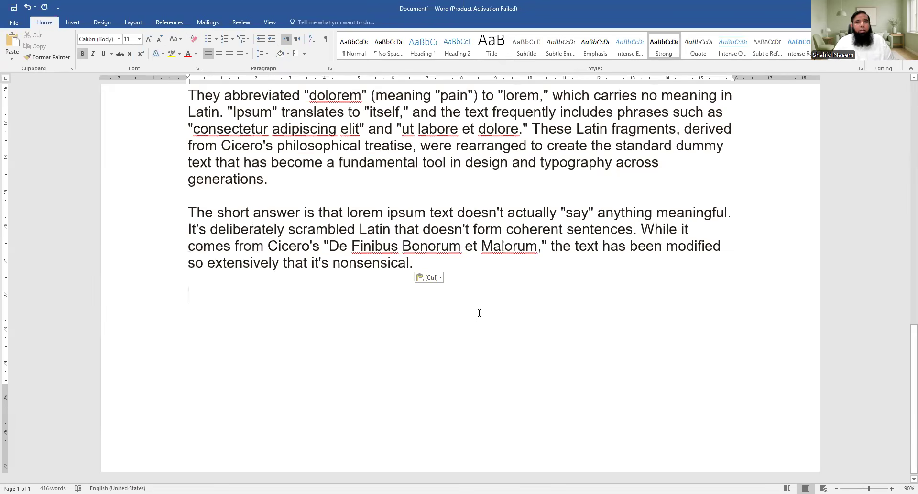
scroll(480, 313, "up", 10)
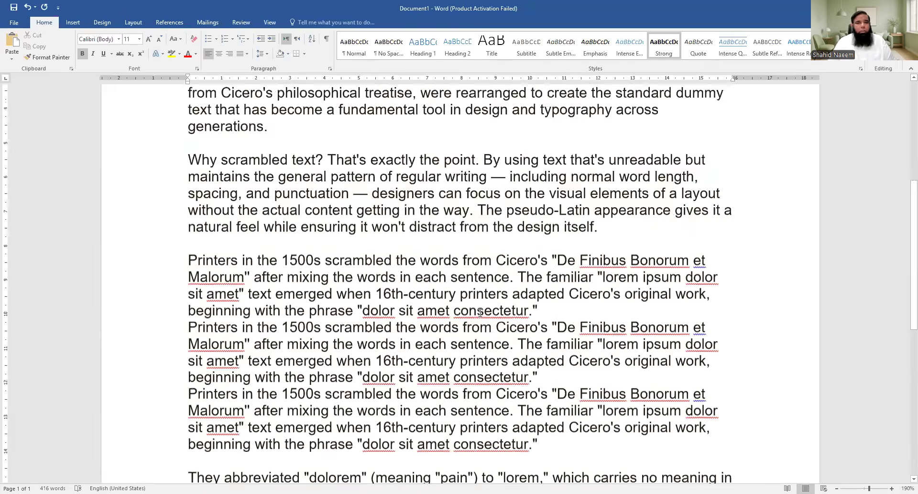
Step: Save the document as a Word Document named KLC in the Documents folder
scroll(480, 313, "up", 3)
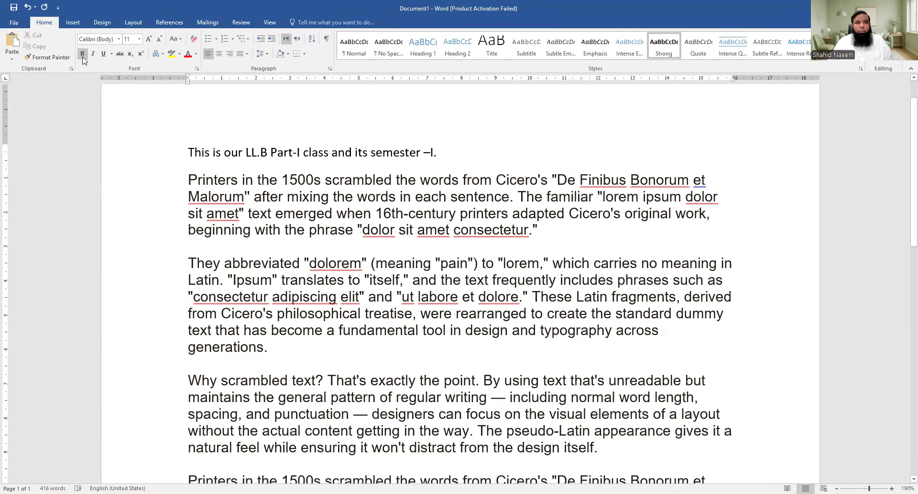
left_click(18, 24)
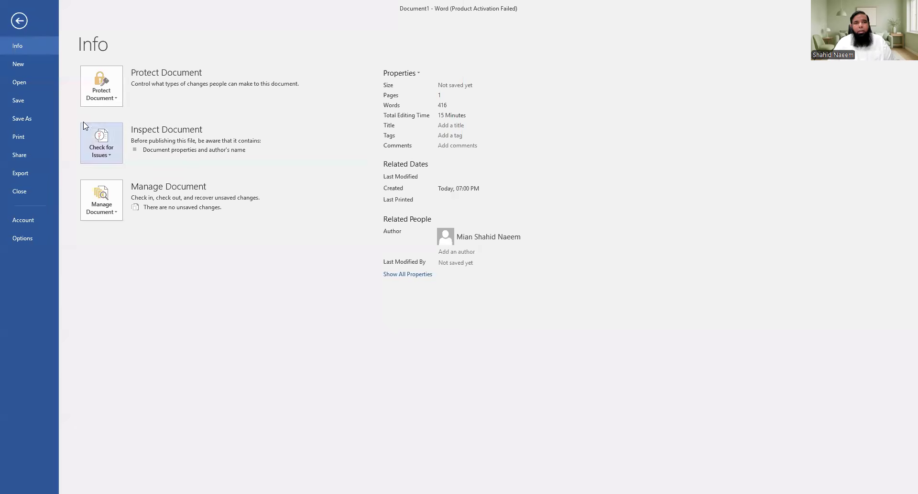
left_click(23, 99)
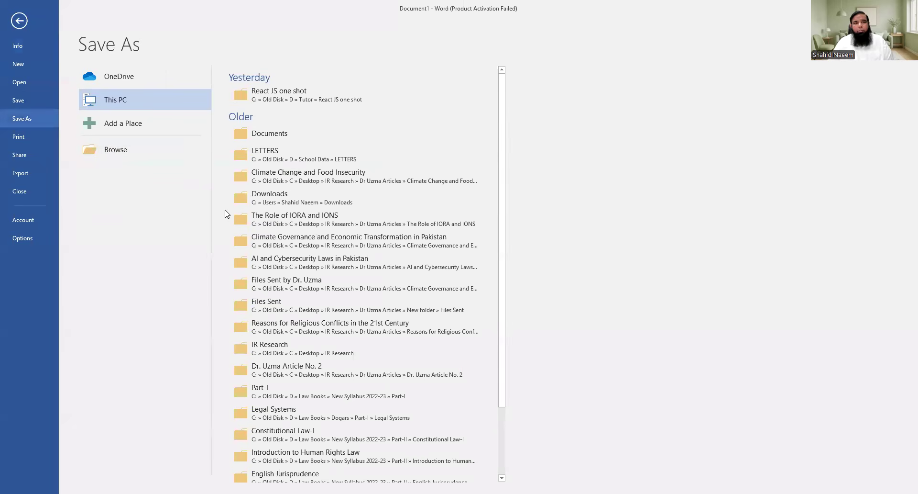
left_click(133, 150)
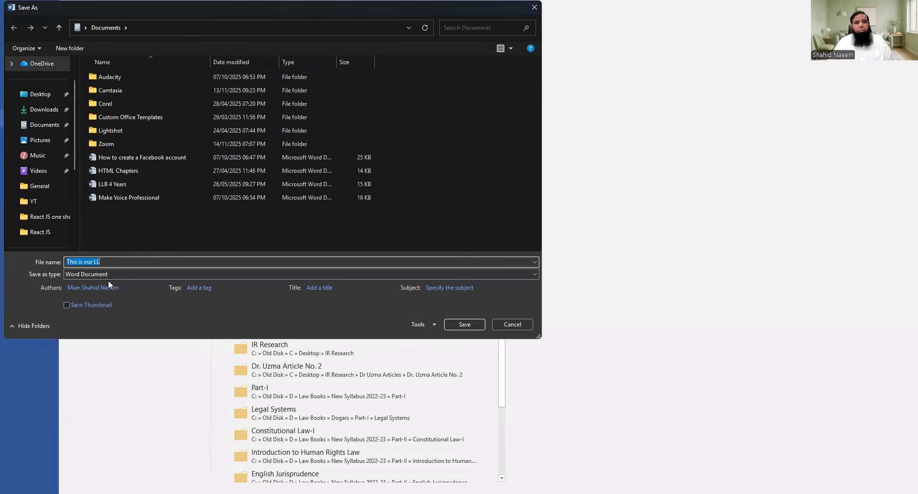
left_click(5, 254)
type("KLC")
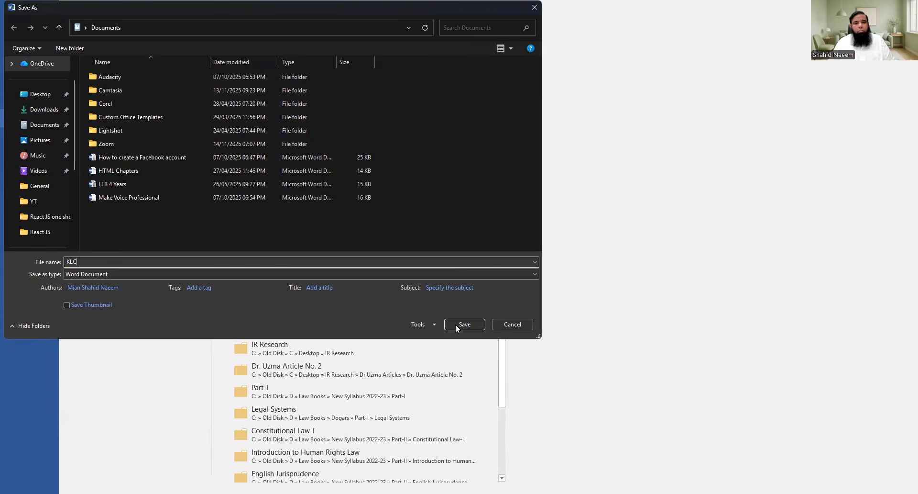
left_click(476, 326)
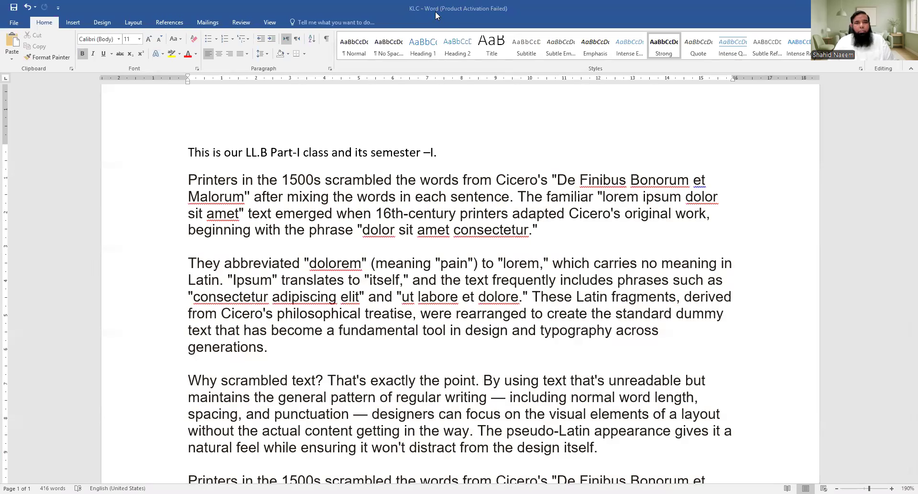
left_click_drag(404, 82, 416, 12)
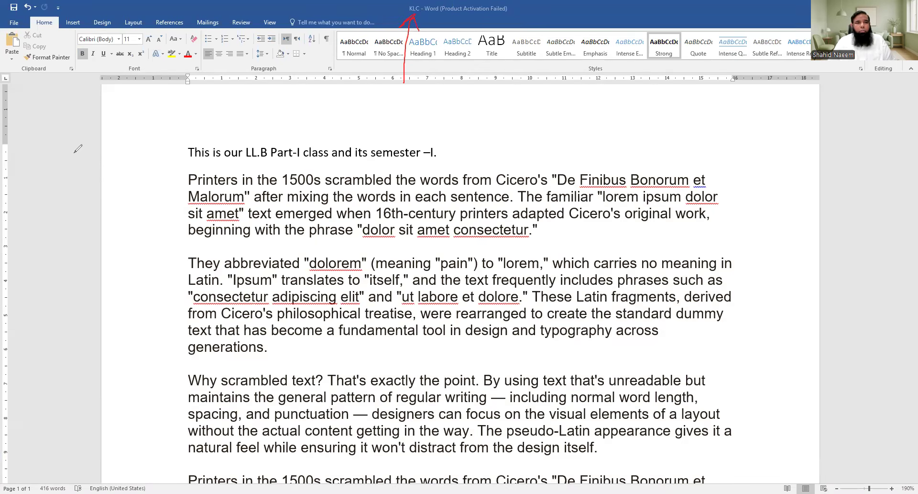
left_click(417, 24)
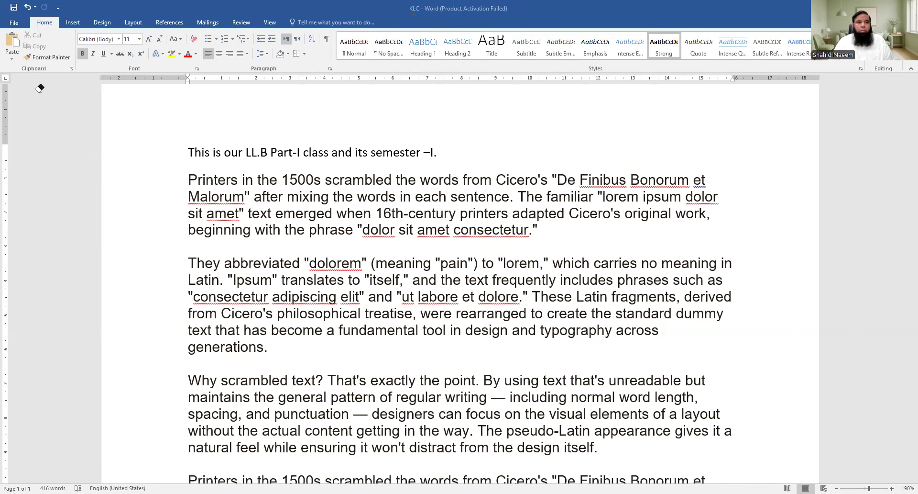
left_click(14, 22)
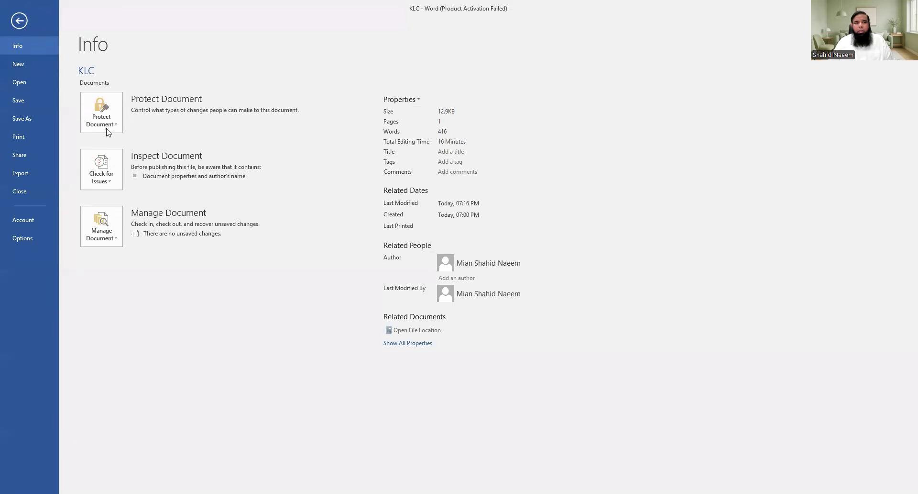
left_click(20, 21)
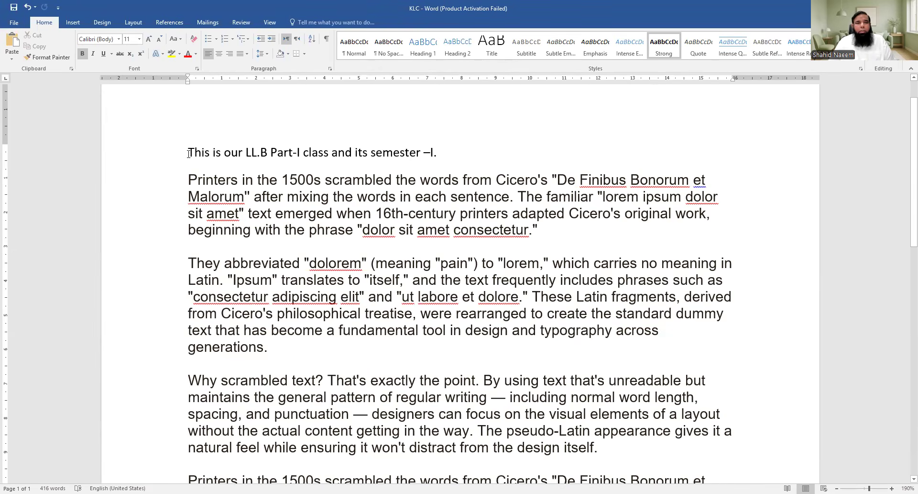
left_click_drag(441, 152, 358, 152)
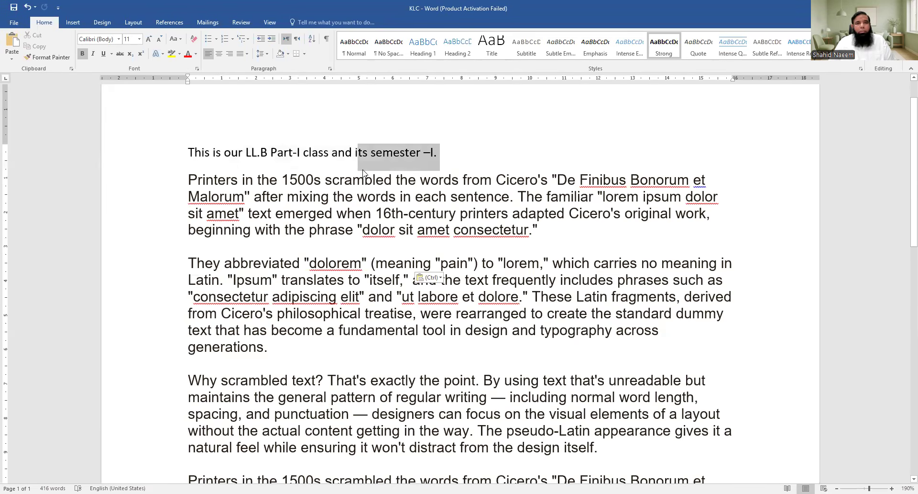
left_click(289, 249)
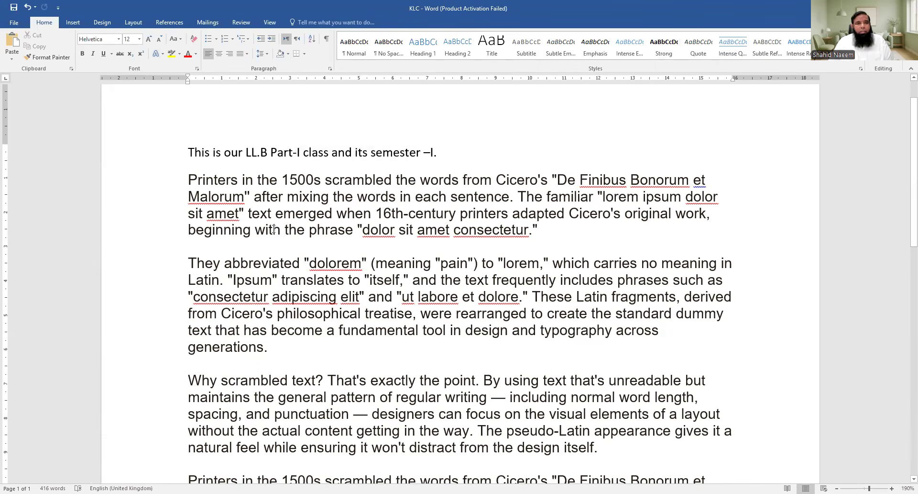
Step: Set the font size of the opening line "This is our LL.B Part-I class and its semester –I." to 20
left_click(148, 156)
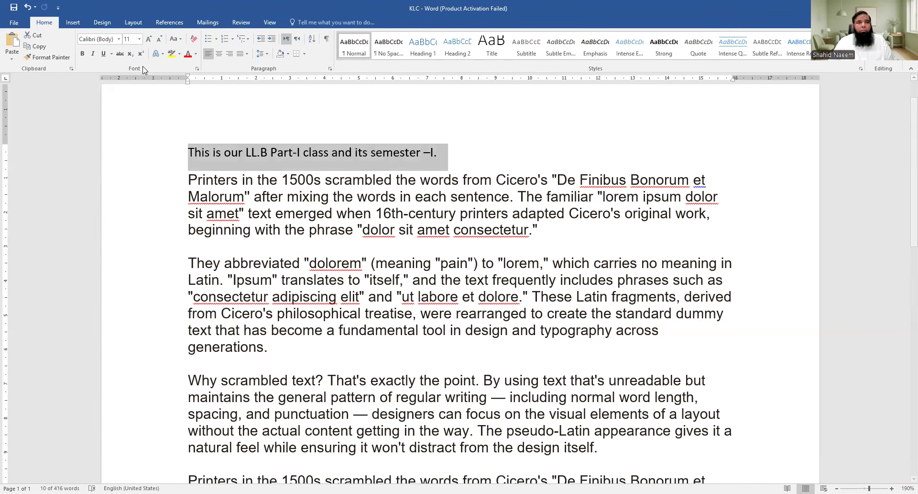
left_click(140, 40)
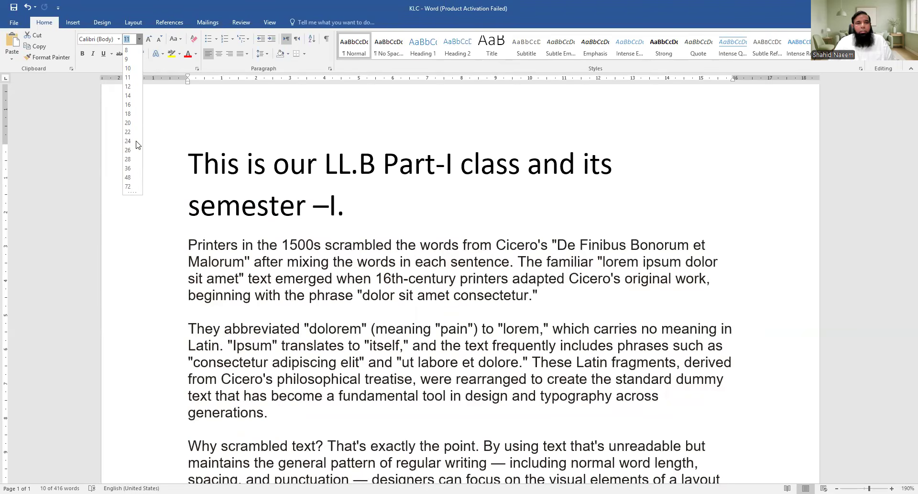
left_click(129, 123)
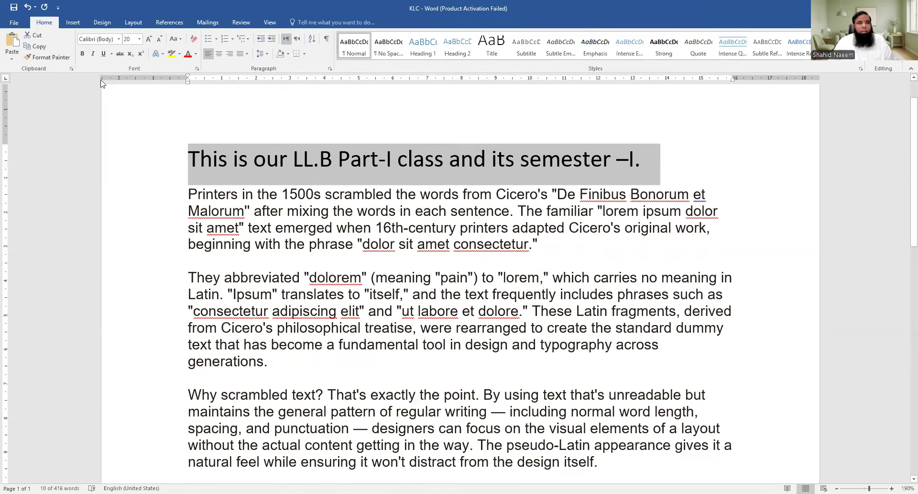
Step: Change the font of the selected opening line to Times New Roman
left_click(119, 40)
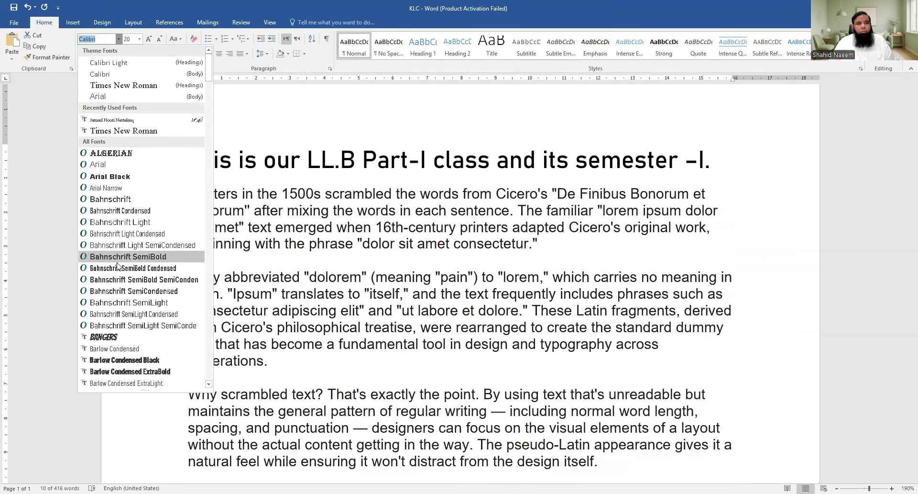
scroll(125, 324, "down", 4)
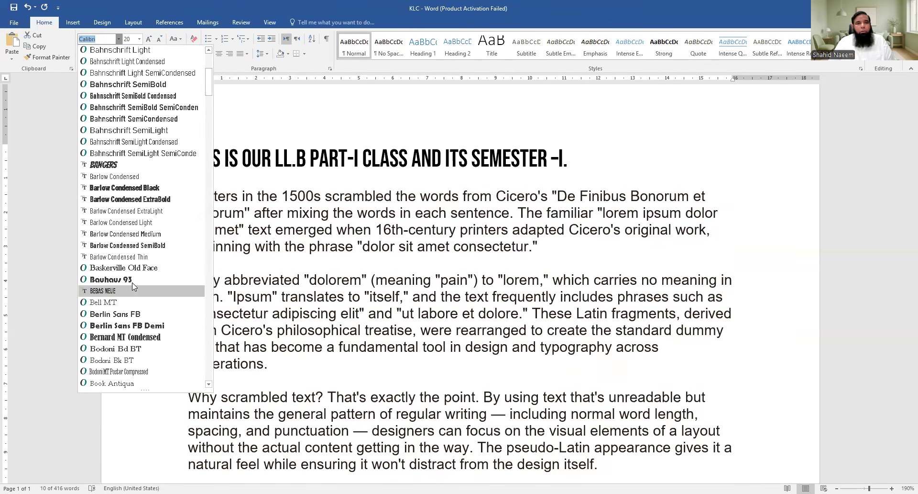
scroll(129, 306, "down", 1)
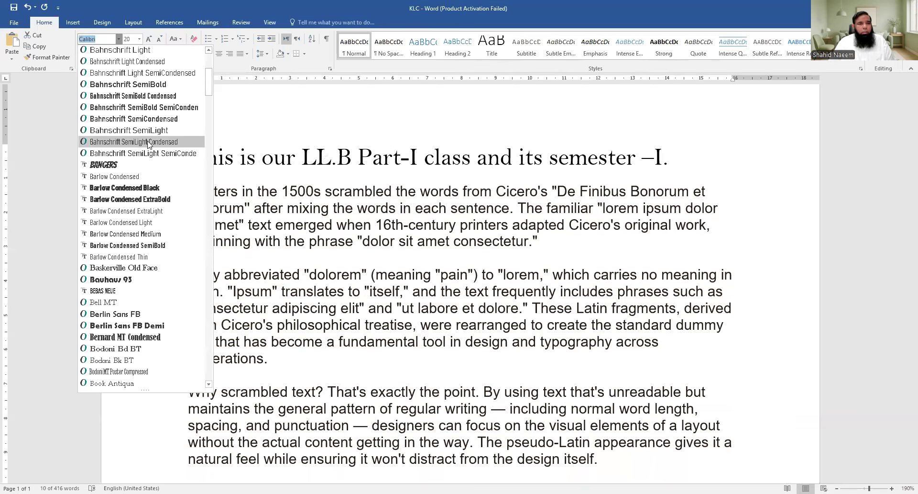
scroll(158, 124, "up", 5)
left_click(155, 87)
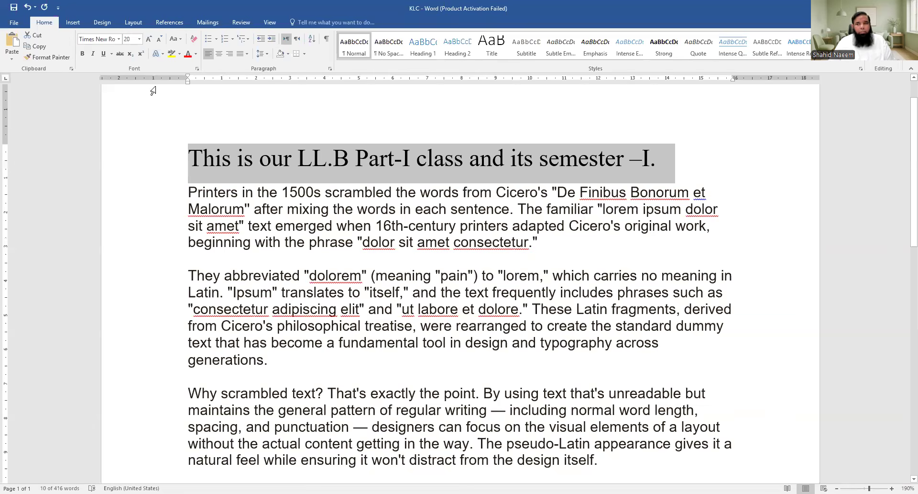
Step: Enlarge the opening line's font stepwise to 28 and shrink it stepwise to 22
left_click(149, 43)
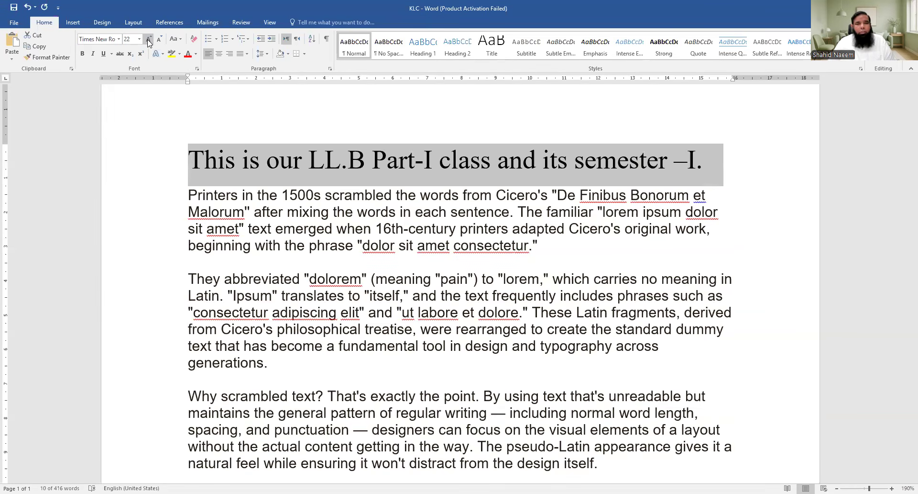
left_click(149, 43)
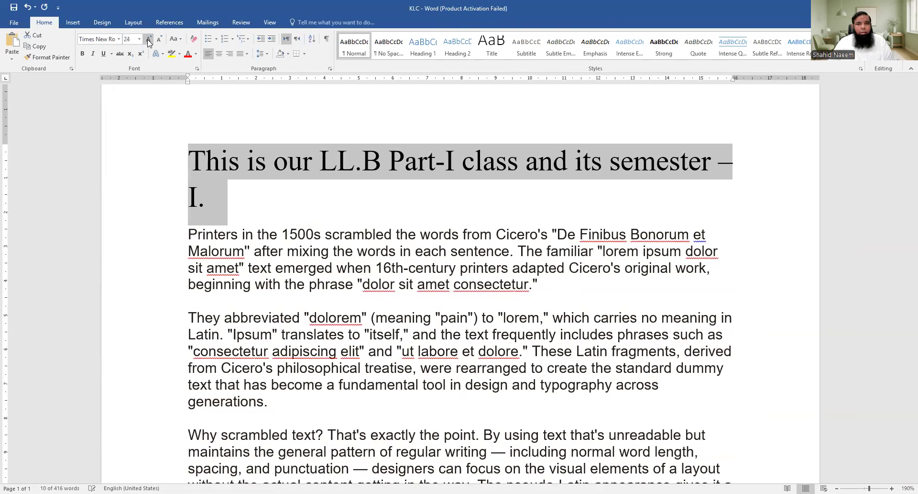
left_click(148, 44)
left_click(149, 43)
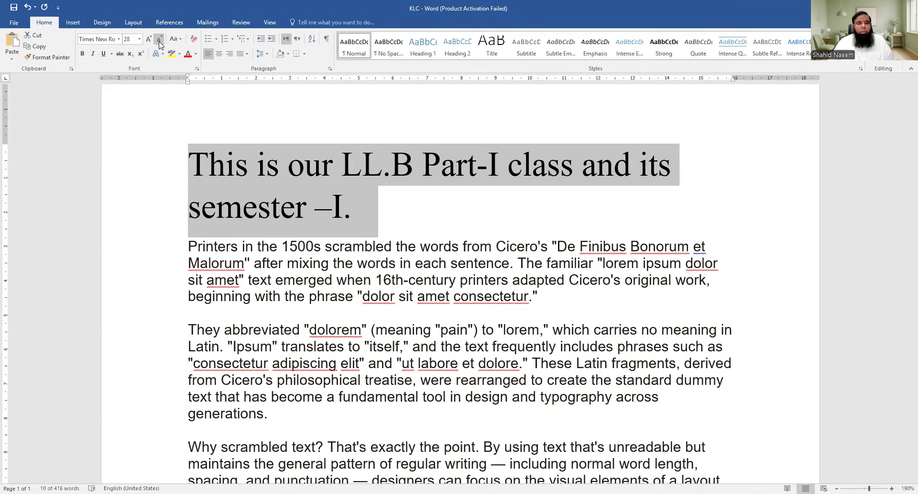
left_click(160, 41)
left_click(160, 40)
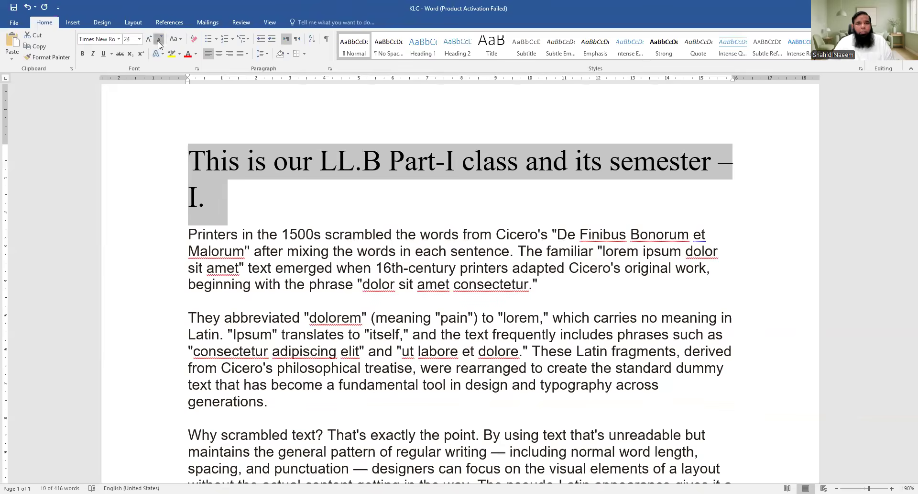
left_click(159, 40)
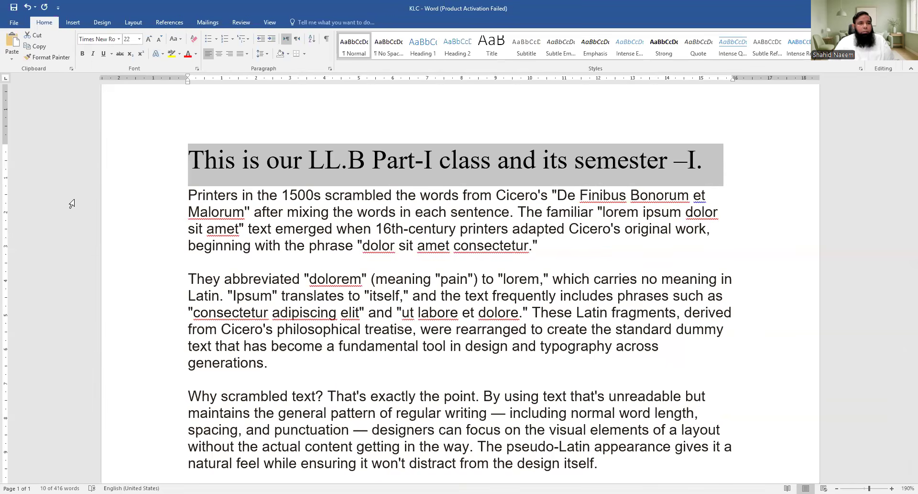
left_click(94, 87)
mouse_move(70, 50)
left_mouse_down()
mouse_move(138, 45)
mouse_move(111, 74)
mouse_move(81, 71)
mouse_move(77, 43)
left_mouse_up()
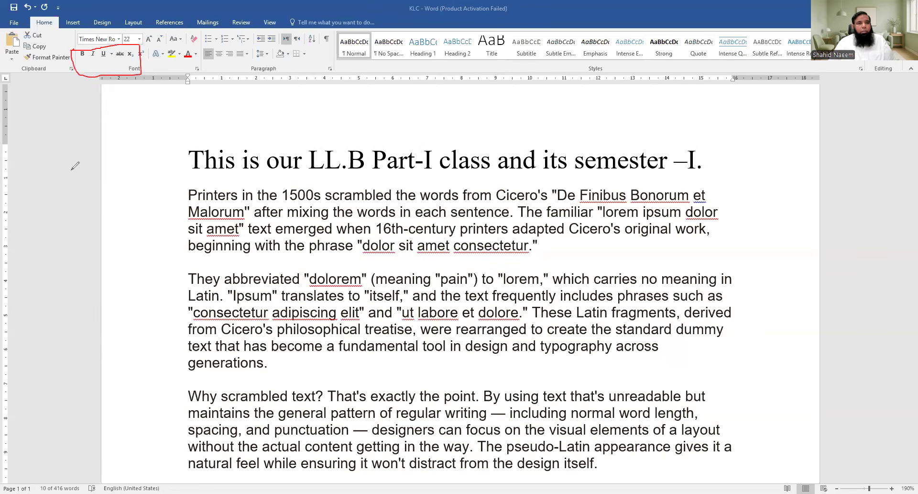
left_click(129, 69)
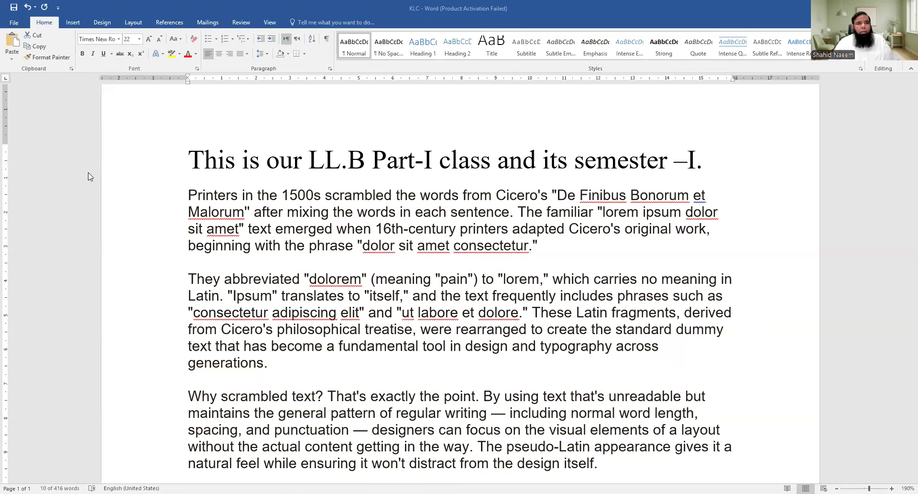
left_click_drag(188, 197, 546, 247)
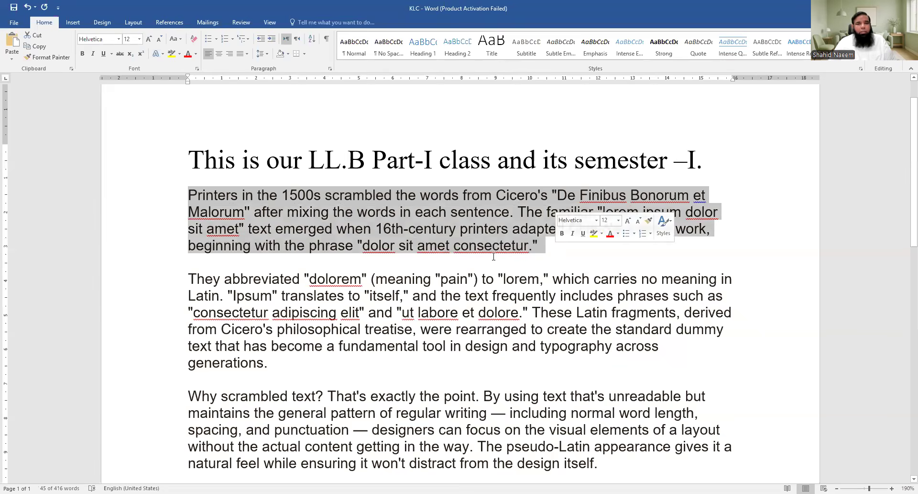
left_click(324, 208)
Step: Make the words "This is our LL" in the opening line bold
left_click_drag(189, 158, 337, 151)
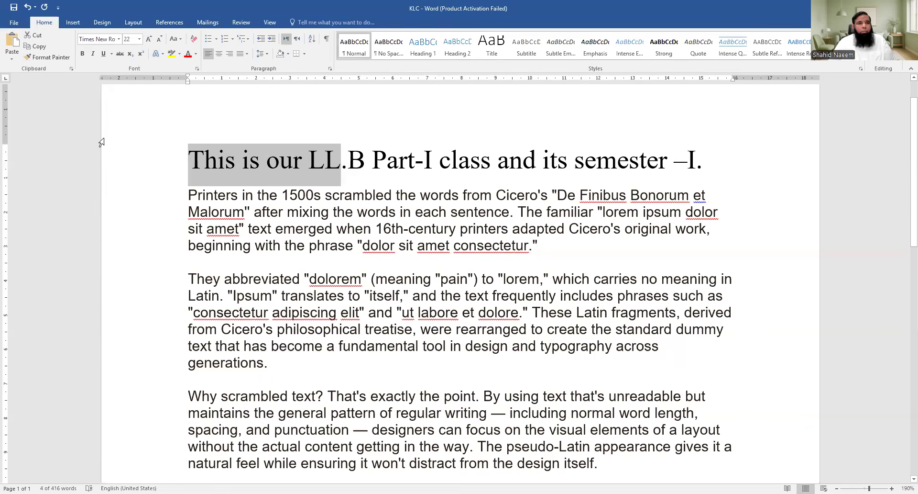
left_click(82, 53)
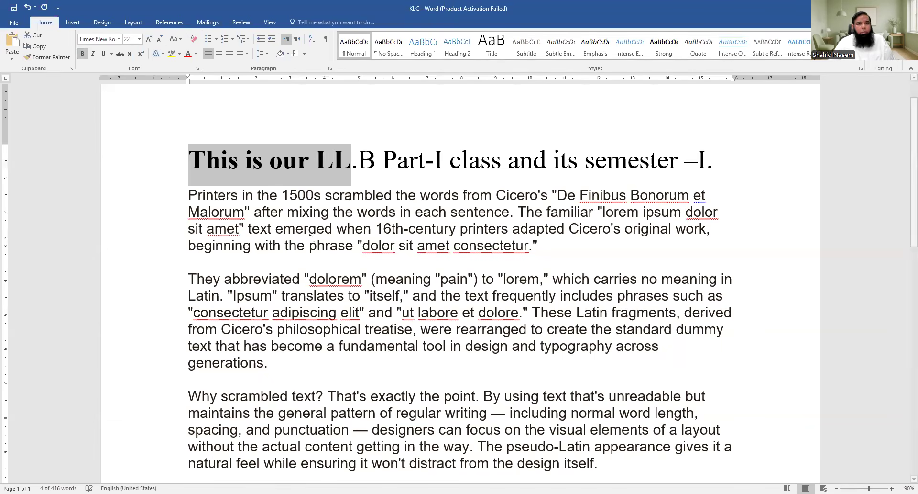
left_click(390, 277)
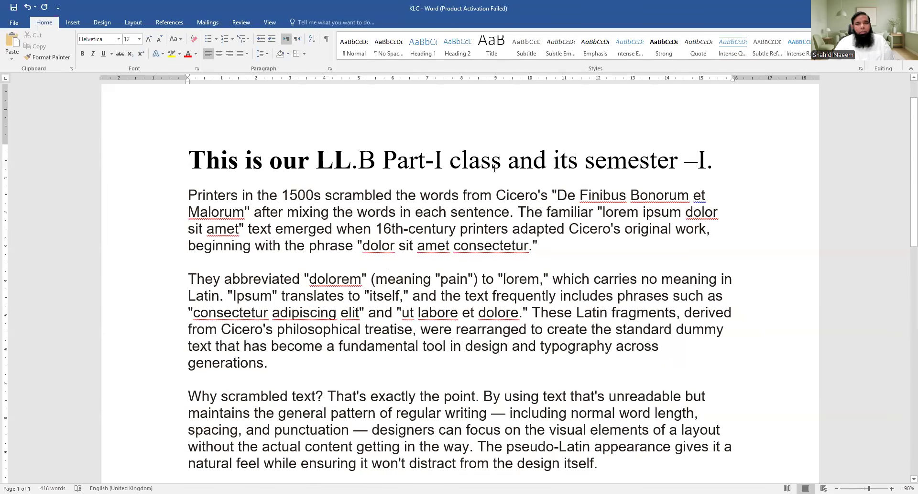
Step: Make the first "Printers in the 1500s" paragraph bold from its beginning through "text emerged when"
left_click_drag(189, 193, 364, 225)
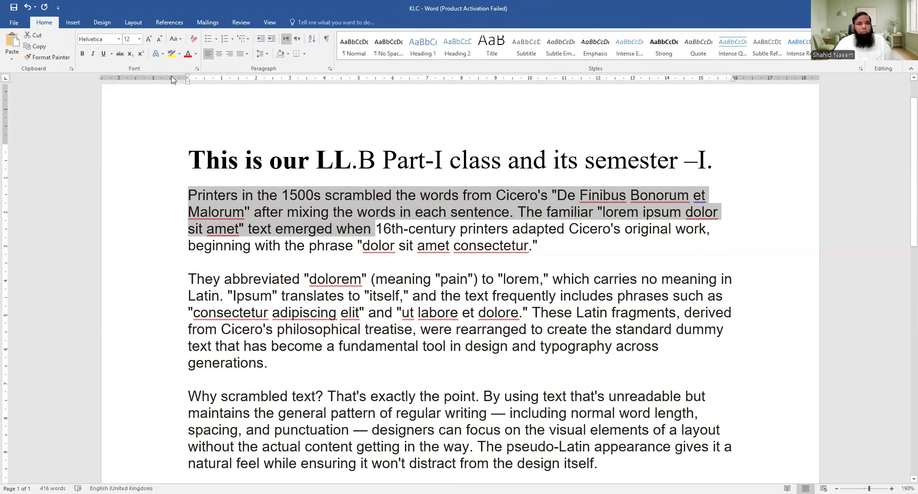
left_click(83, 54)
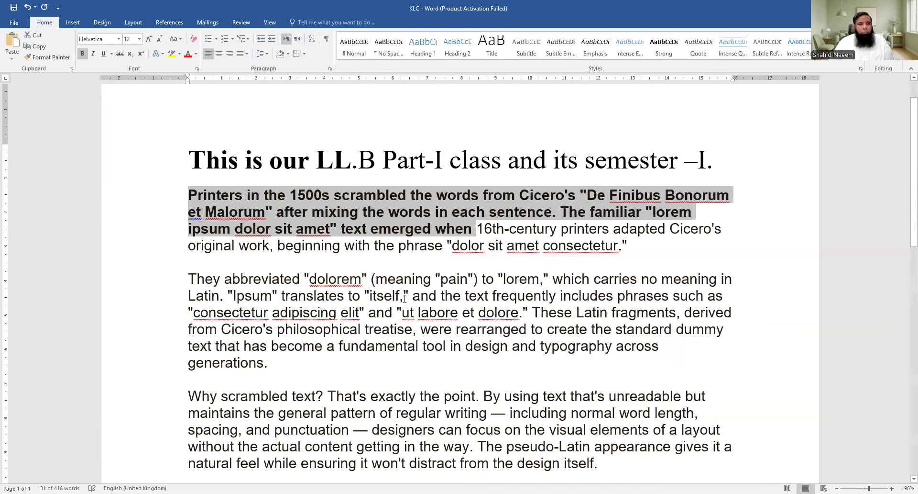
left_click(516, 312)
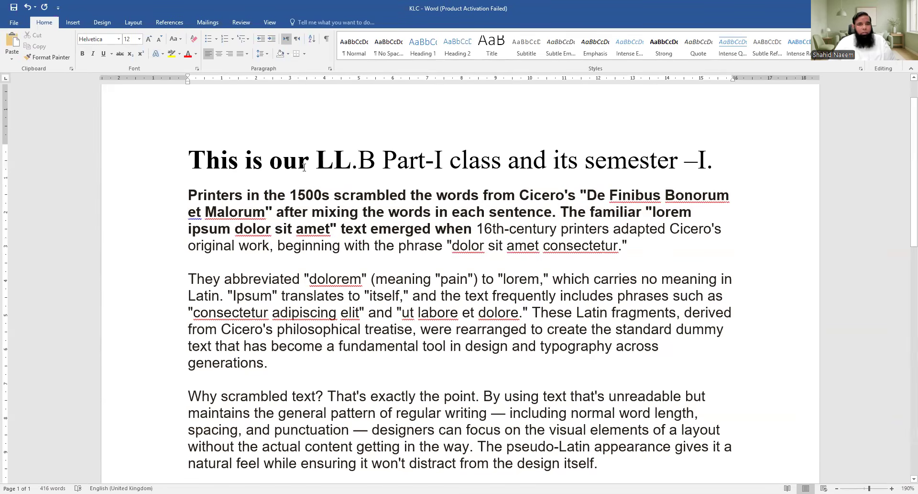
Step: Remove the bold formatting from the beginning of the first "Printers in the 1500s" paragraph through "text emerged when"
left_click_drag(189, 192, 477, 229)
left_click(83, 54)
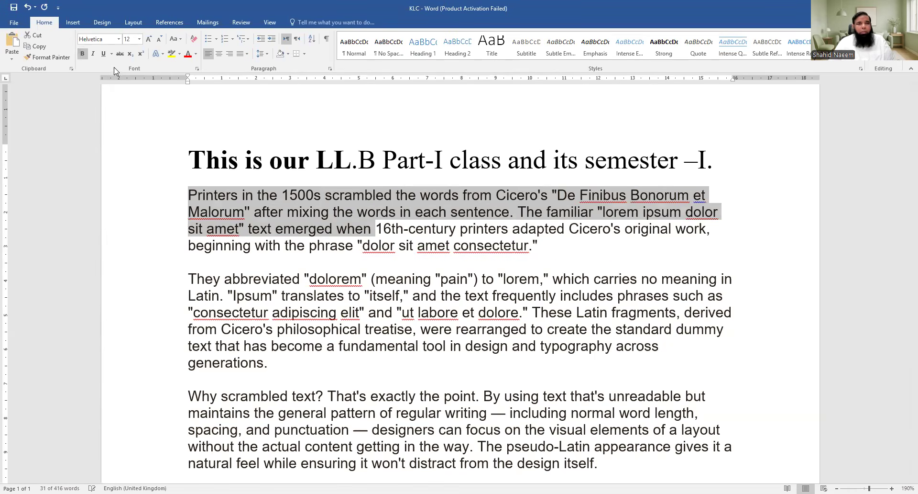
left_click(397, 257)
Step: Enlarge the whole first "Printers in the 1500s" paragraph stepwise to font size 18
left_click_drag(538, 245, 189, 195)
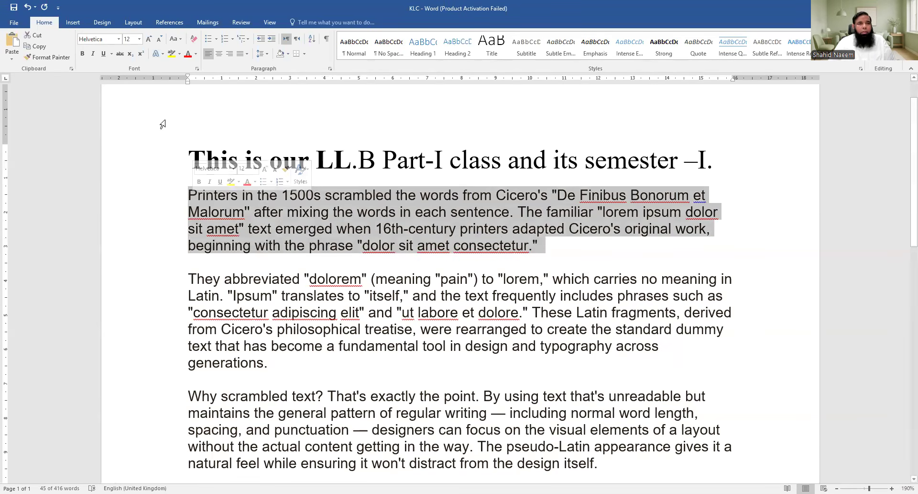
left_click(149, 39)
left_click(148, 39)
left_click(148, 39)
left_click(148, 40)
left_click(149, 39)
left_click(148, 39)
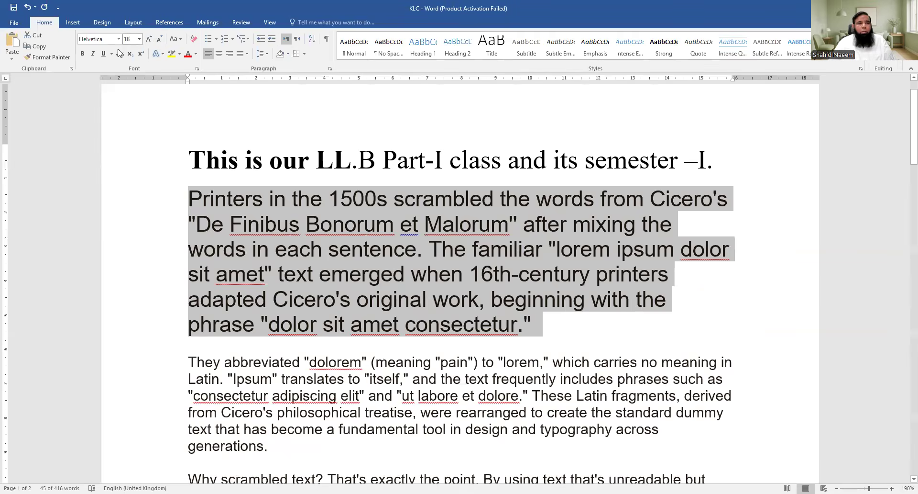
Step: Apply bold and then italic to the first "Printers in the 1500s" paragraph, removing each format again
left_click(84, 55)
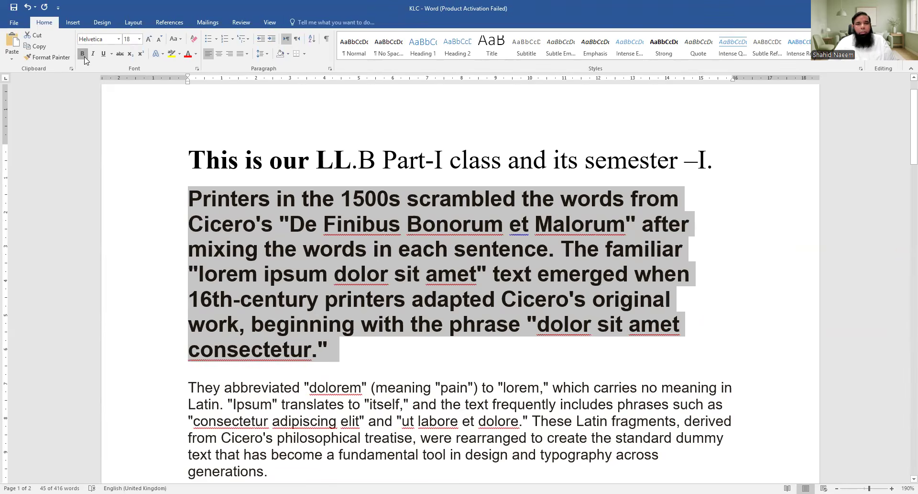
left_click(83, 54)
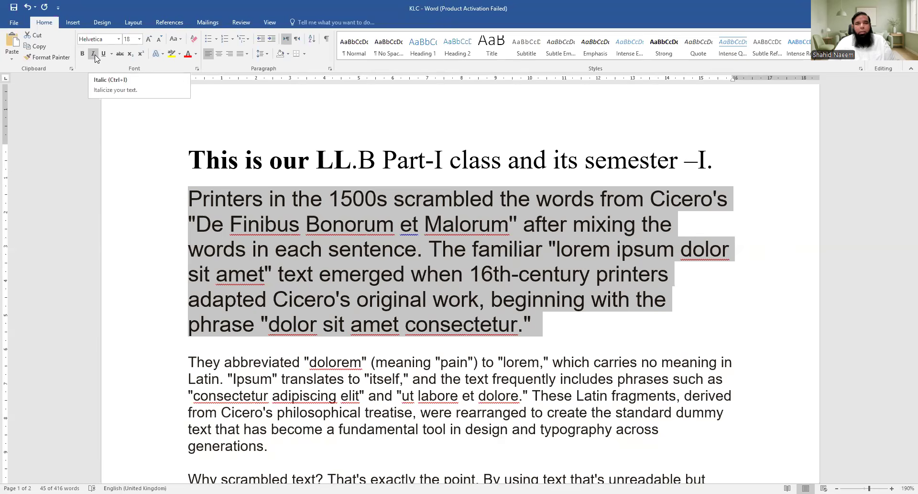
left_click(96, 56)
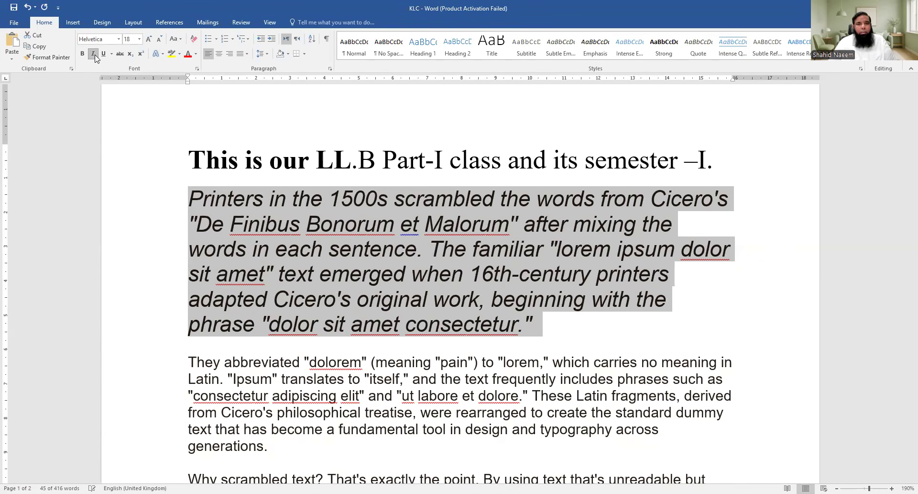
left_click(96, 56)
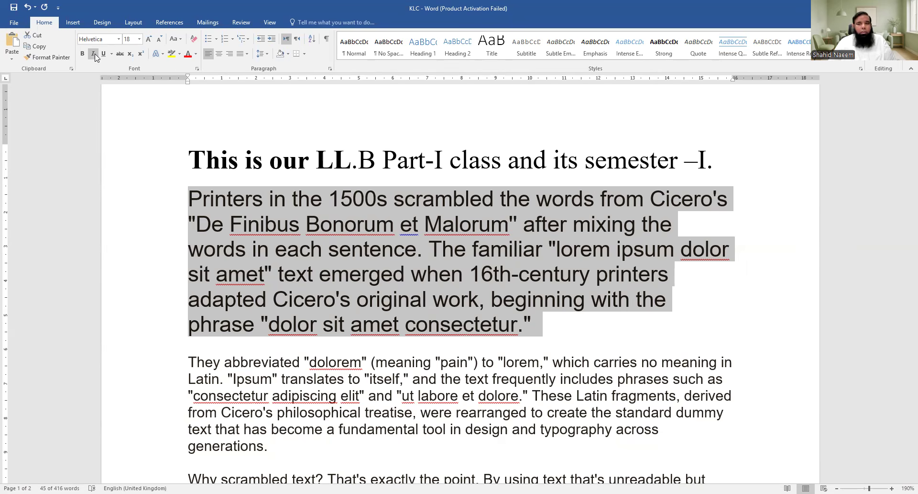
left_click(93, 54)
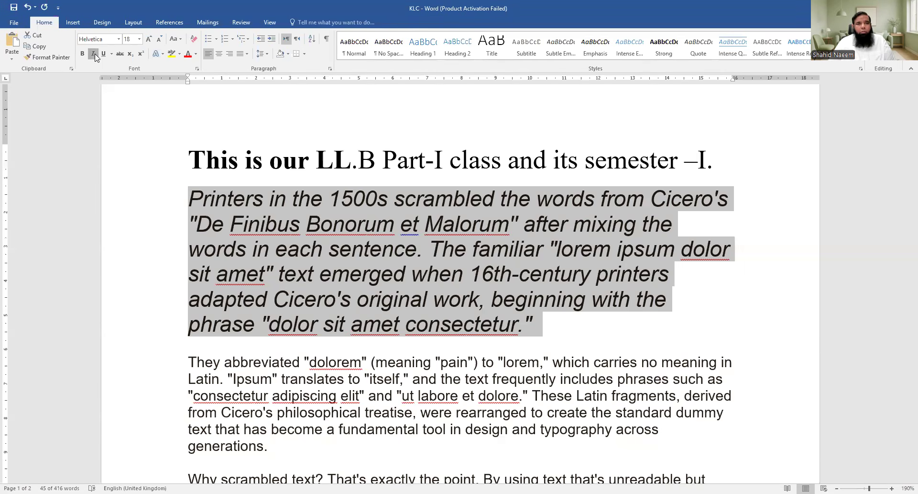
left_click(94, 53)
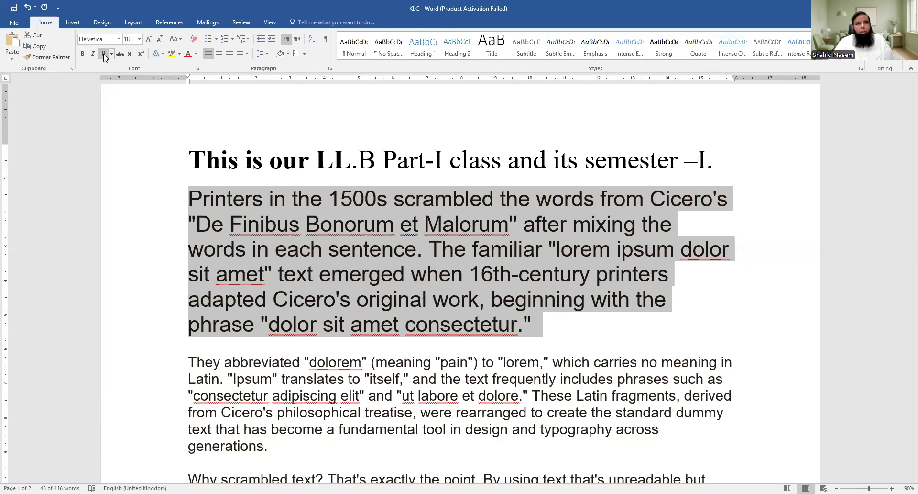
Step: Underline the first "Printers in the 1500s" paragraph and remove the underline again
left_click(103, 55)
left_click(103, 54)
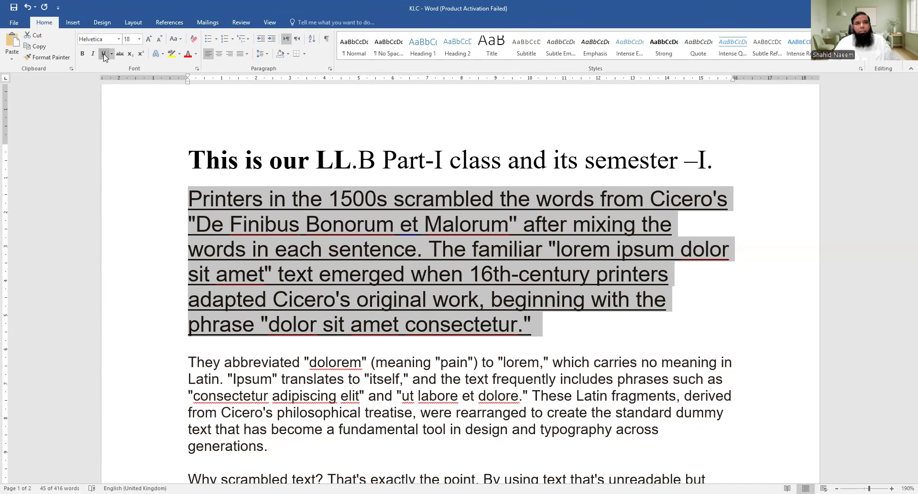
left_click(103, 54)
left_click(103, 54)
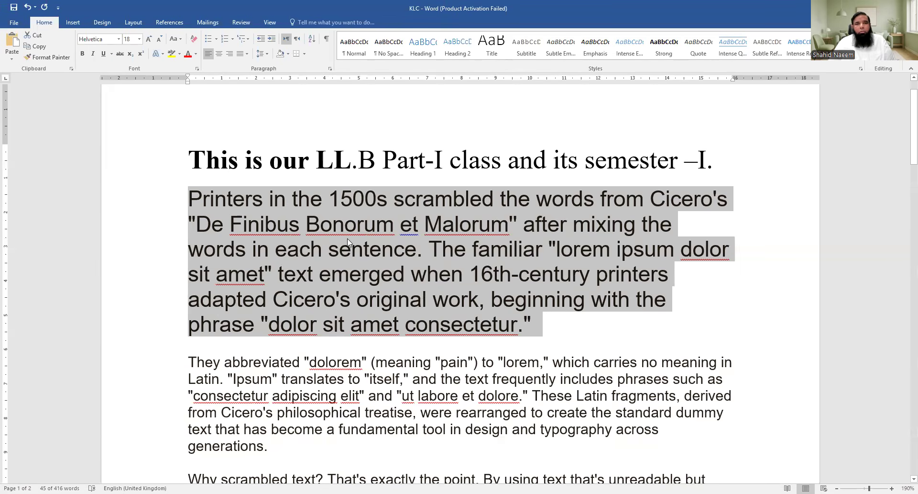
Step: Enter "Strike Through :" followed by a tab and "Male / Female" on the second page
scroll(346, 236, "down", 3)
scroll(344, 238, "down", 10)
left_click(294, 293)
type("Strike Through :")
key("Tab")
type("Mal")
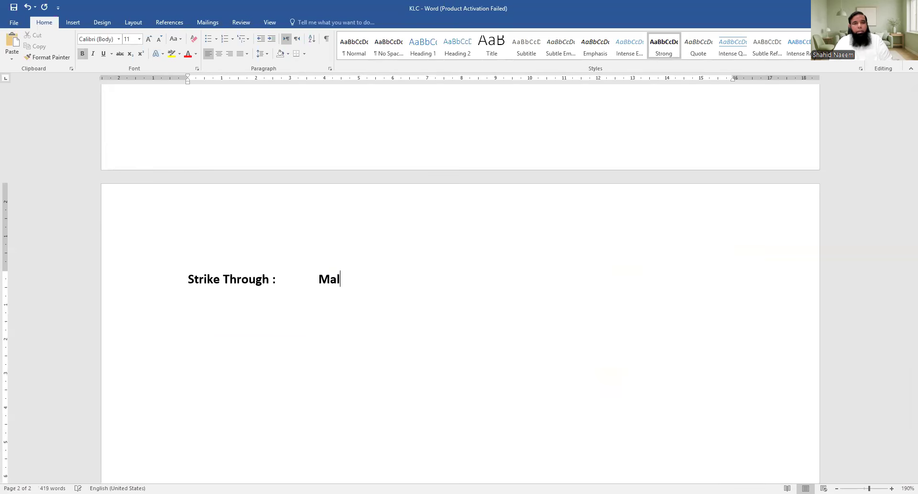
type("e / Female")
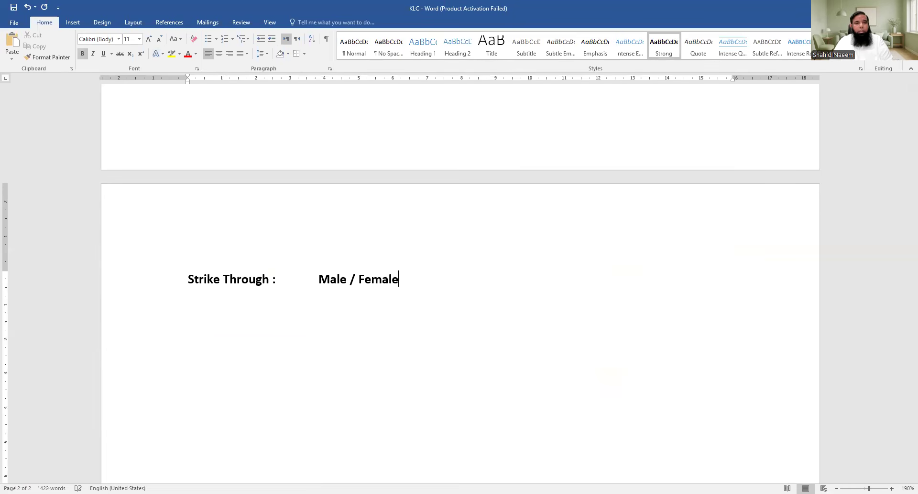
Step: Apply strikethrough to the word "Female" in the "Strike Through :" line
left_click_drag(401, 278, 359, 281)
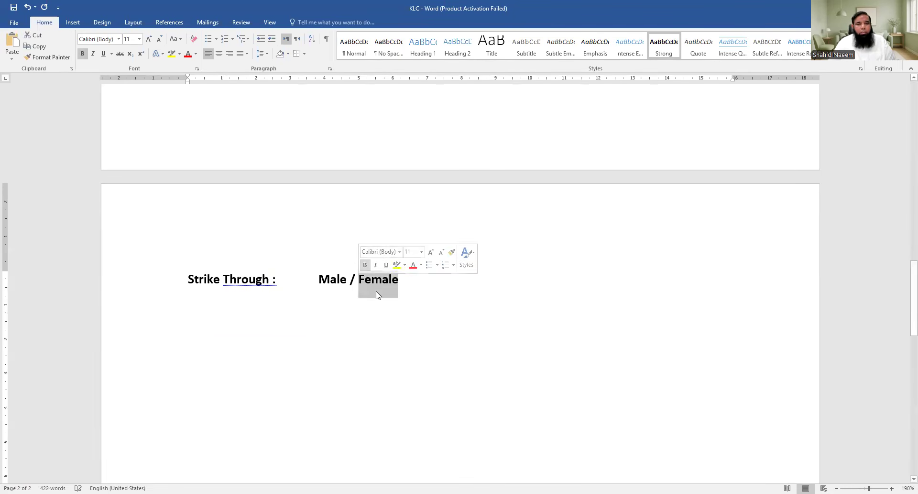
left_click(120, 54)
left_click(510, 411)
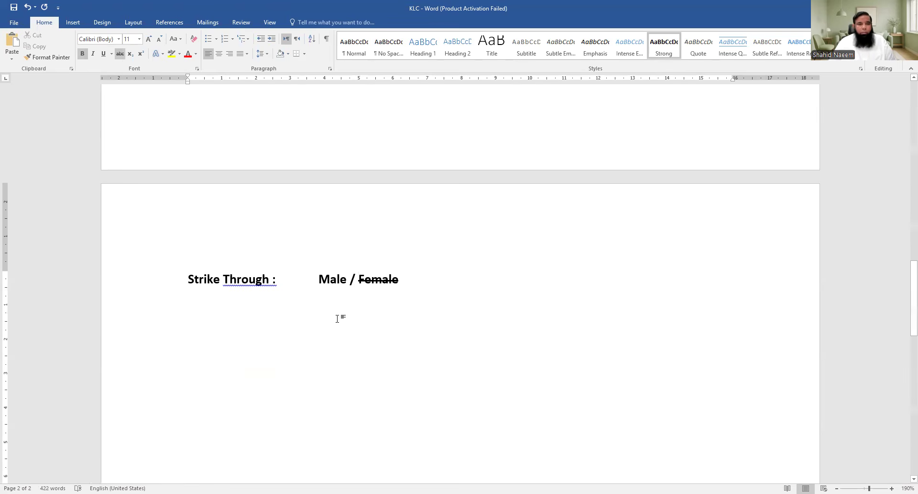
Step: Enter "X2Y2" on the line below "Strike Through :"
left_click(187, 307)
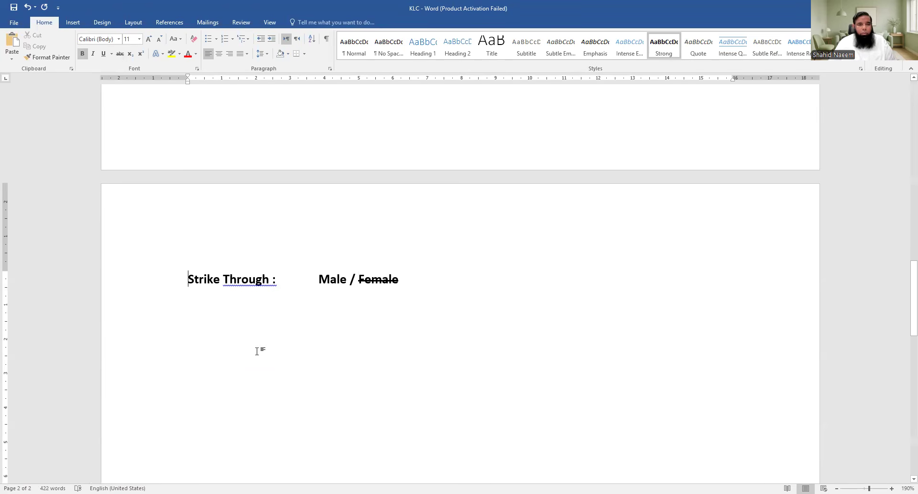
left_click(193, 317)
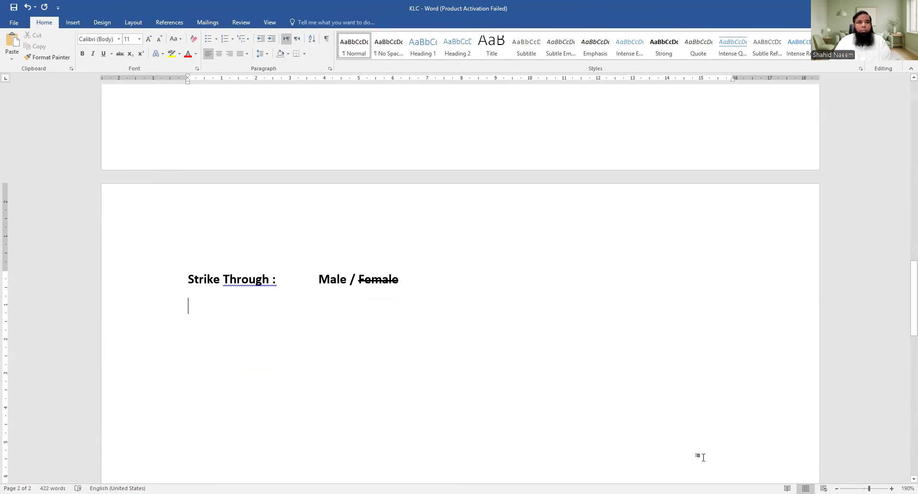
type("X")
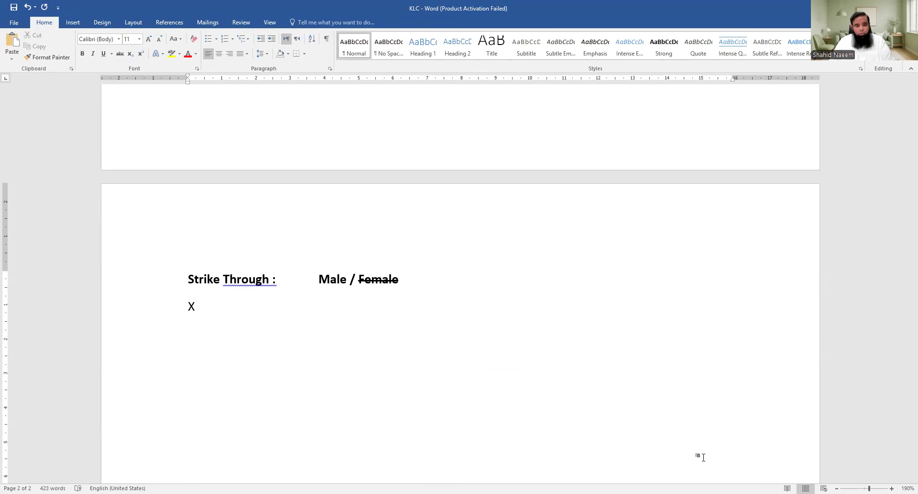
type("2Y2")
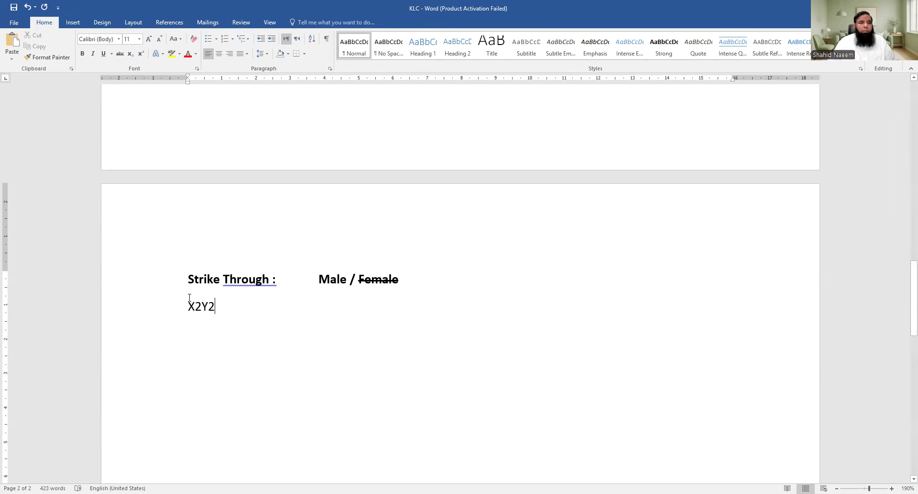
Step: Format both 2s in "X2Y2" as superscript
left_click_drag(209, 306, 215, 306)
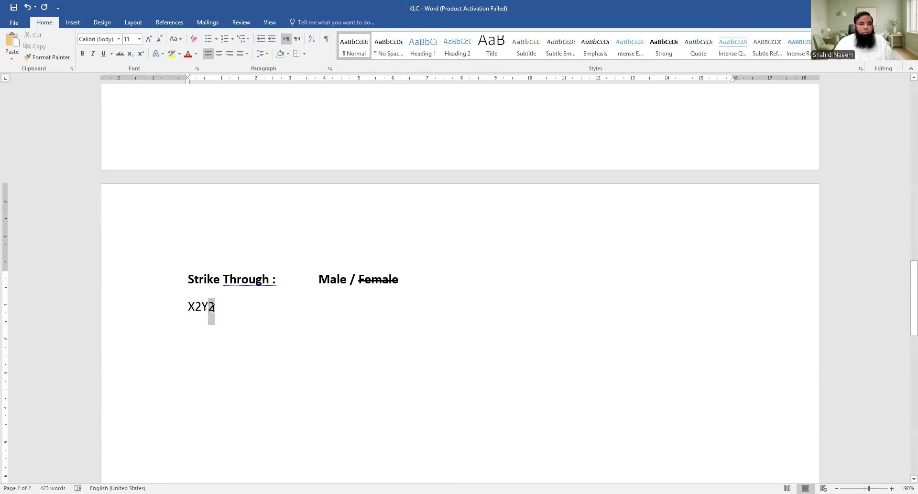
scroll(147, 345, "up", 4)
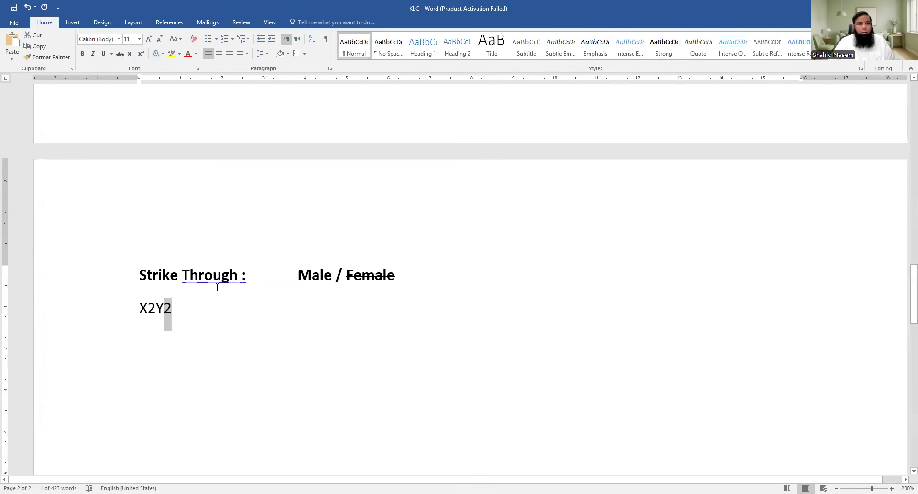
left_click(142, 54)
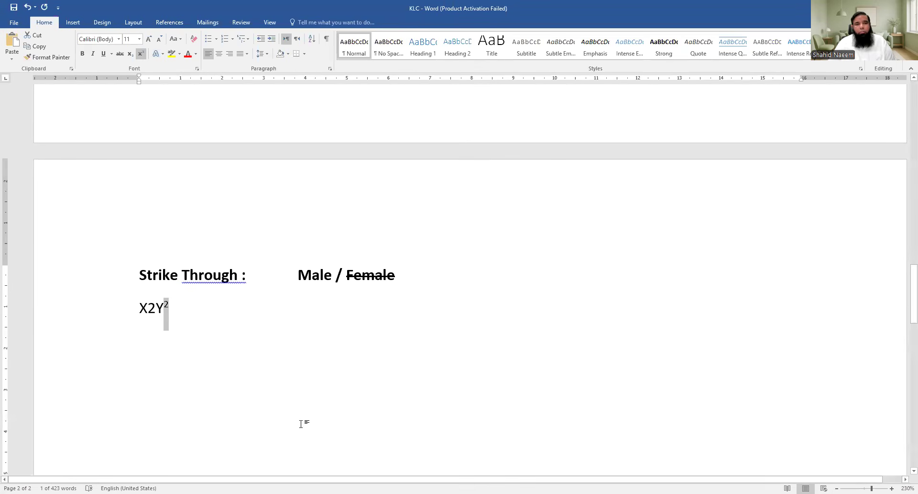
left_click_drag(148, 308, 156, 308)
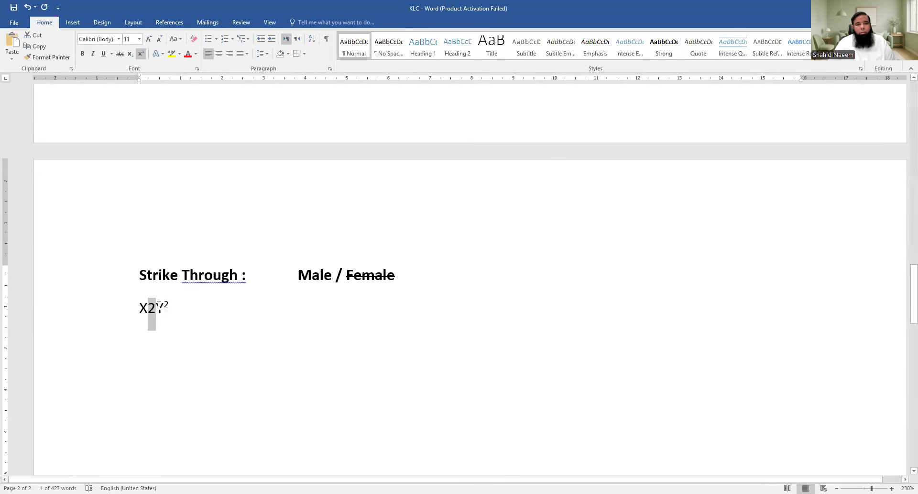
left_click(141, 54)
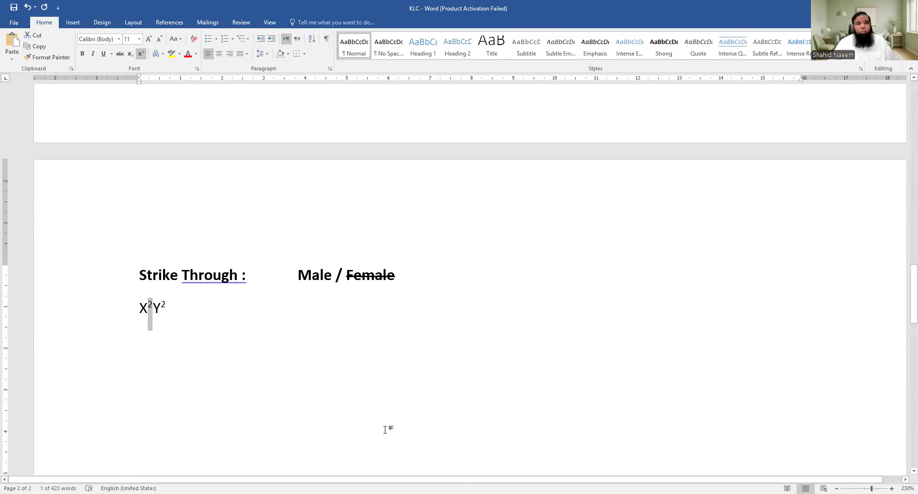
left_click(259, 397)
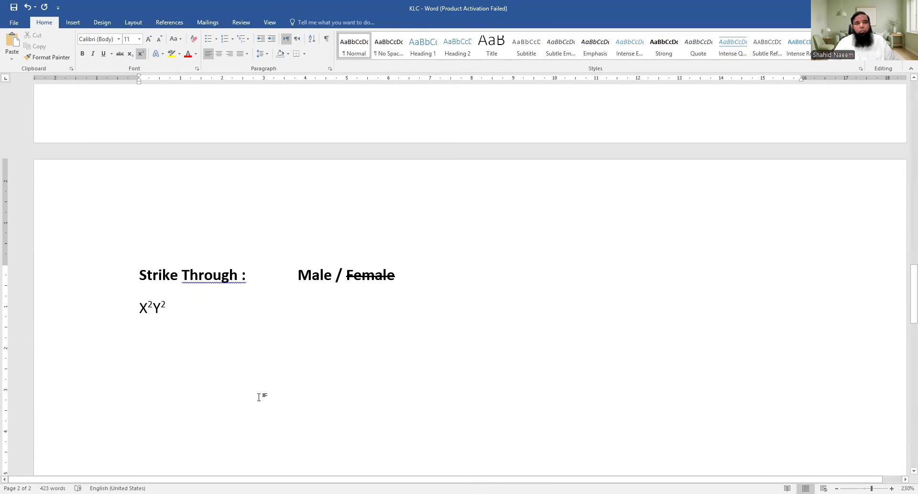
Step: Enter "H2O" on the line below the X²Y² expression and format its 2 as subscript
left_click(146, 338)
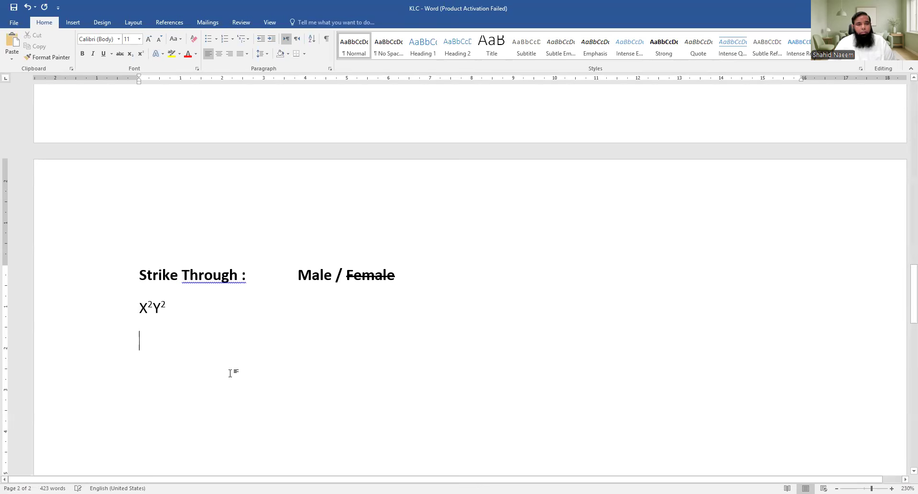
type("H2")
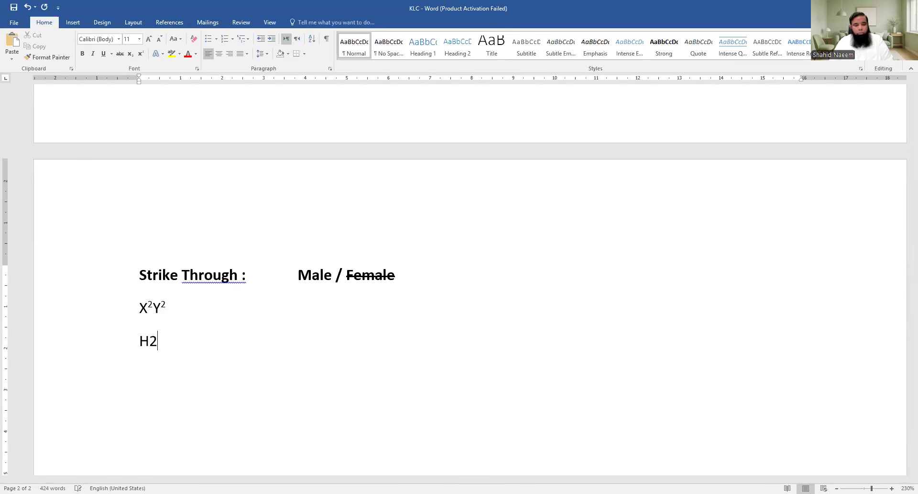
type("O")
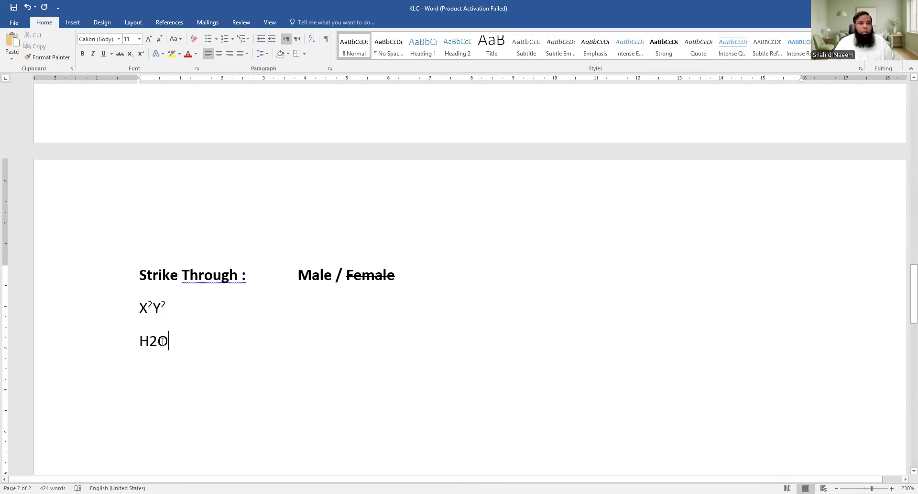
left_click_drag(152, 341, 157, 343)
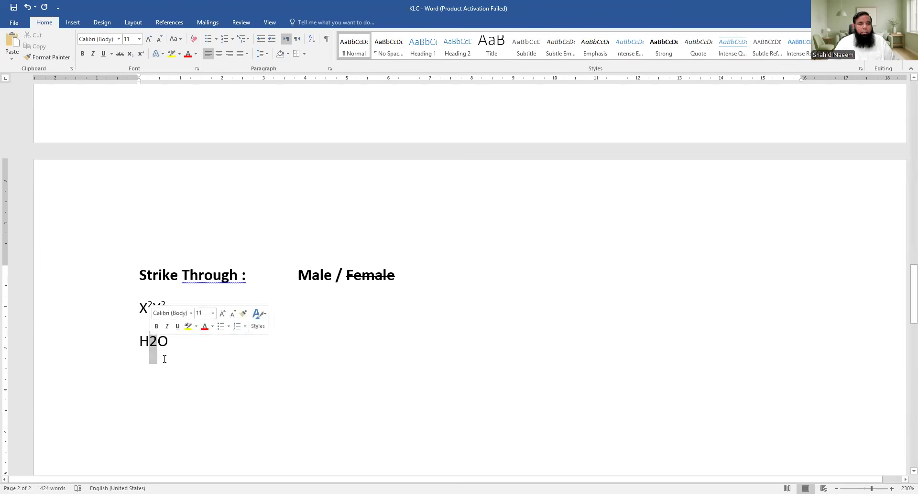
left_click(130, 54)
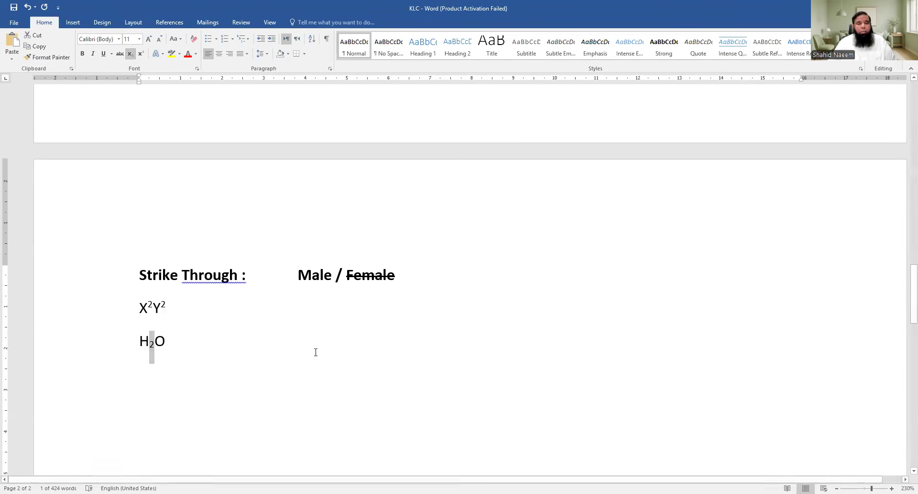
left_click(301, 381)
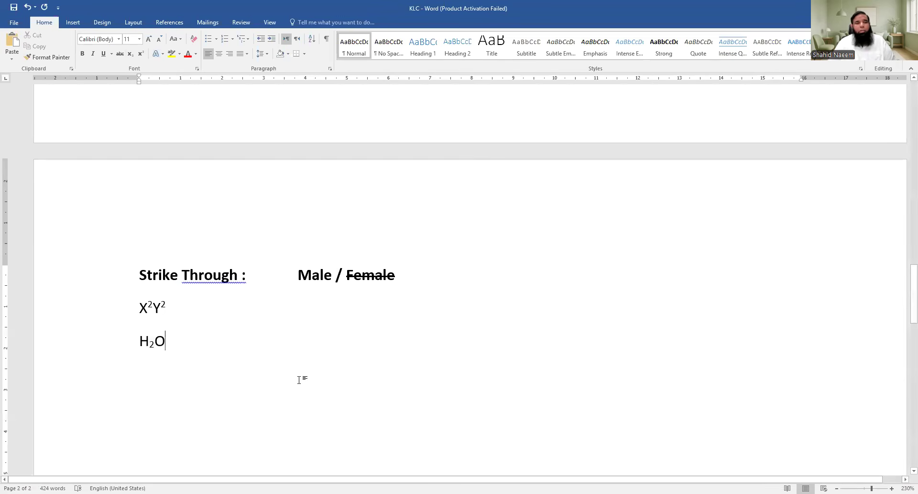
Step: Insert the label "Superscript" before X²Y² and the label "Subscript" before H₂O
left_click(193, 309)
left_click(138, 316)
type("Sub")
key("BackSpace")
type("perscript")
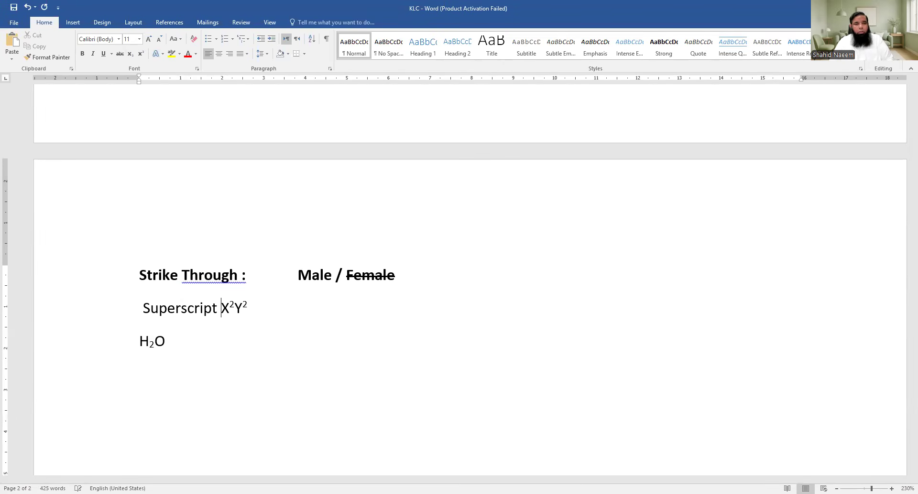
left_click(137, 345)
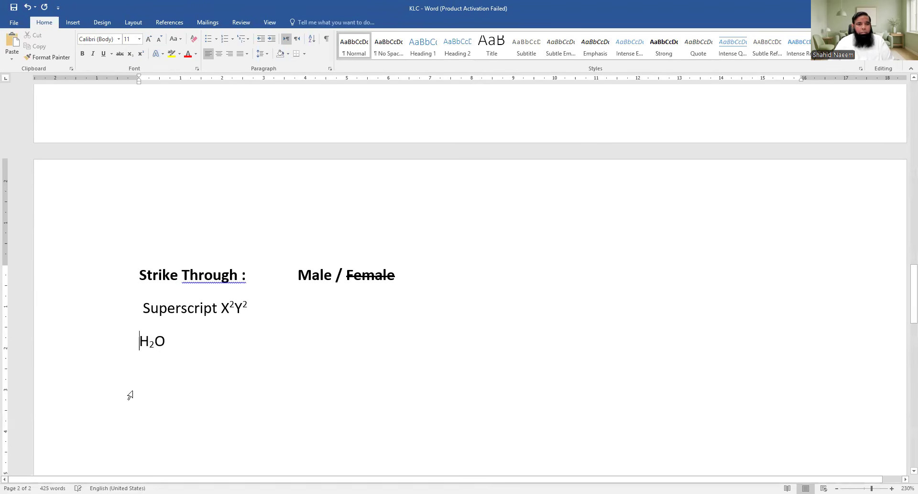
type("Sub")
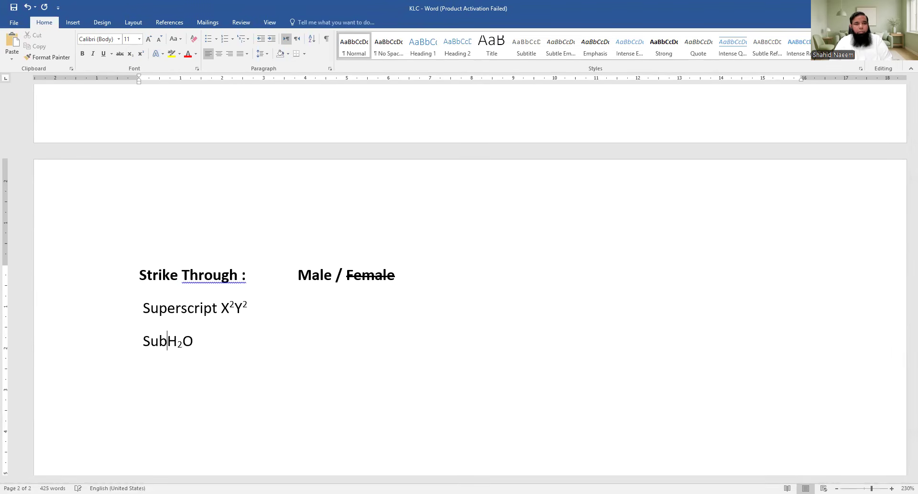
type("script")
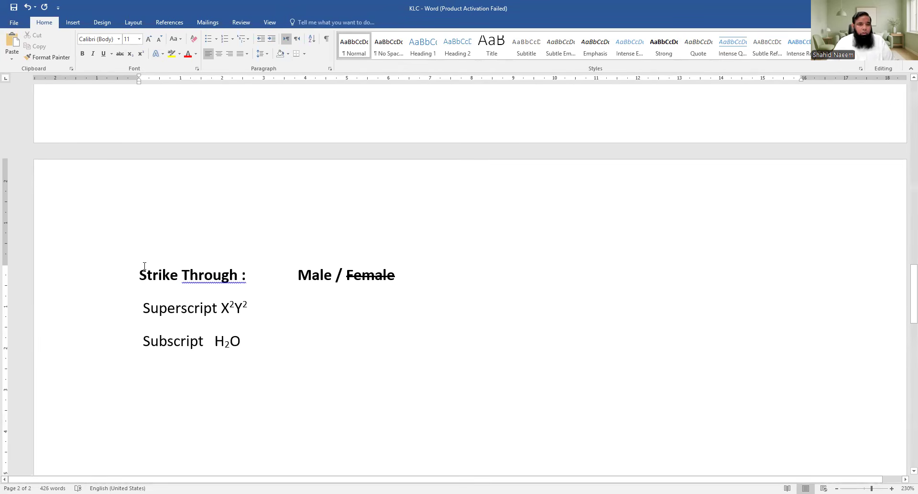
Step: Set the font colour of the "Strike Through :" label to red and of the "Superscript" label to green
left_click_drag(139, 271, 249, 271)
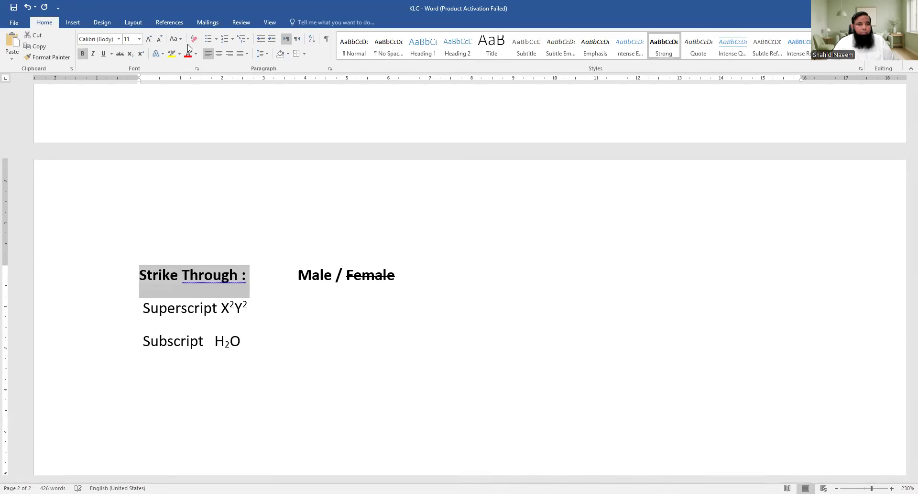
left_click(196, 54)
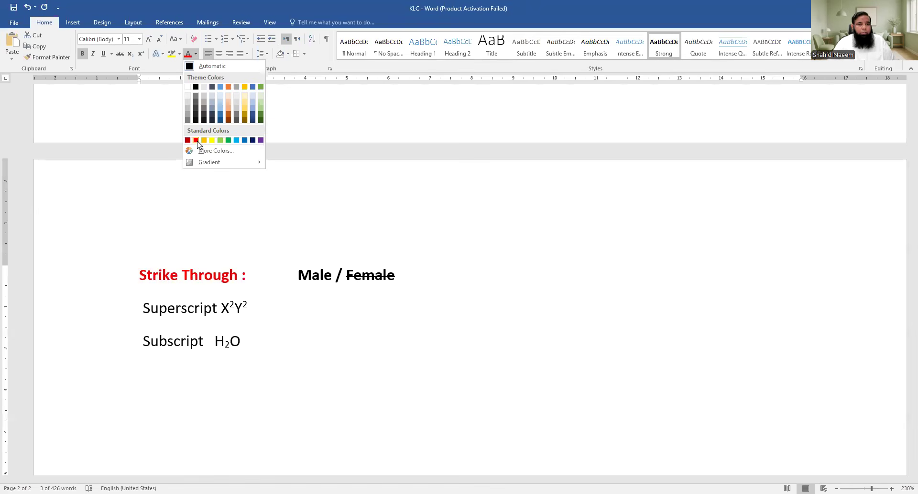
left_click(197, 141)
double_click(150, 309)
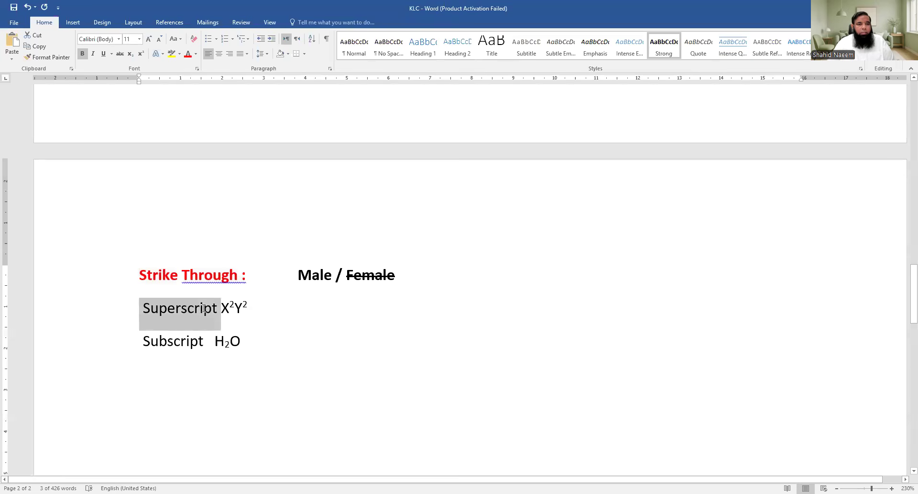
left_click(196, 54)
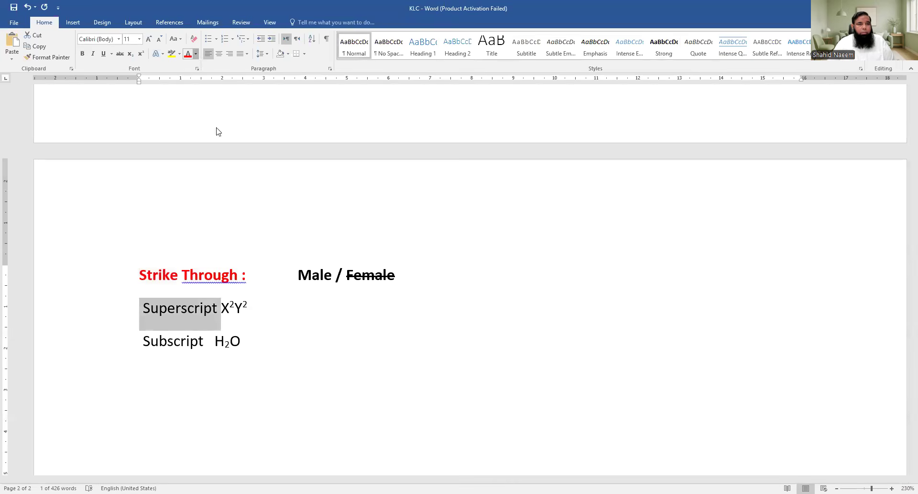
left_click(228, 141)
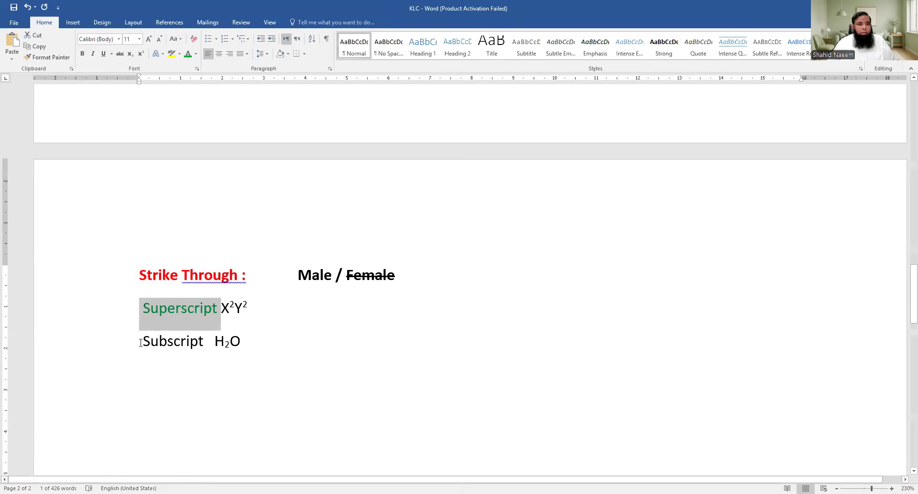
Step: Set the font colour of the "Subscript" label to light blue and deselect it
double_click(187, 347)
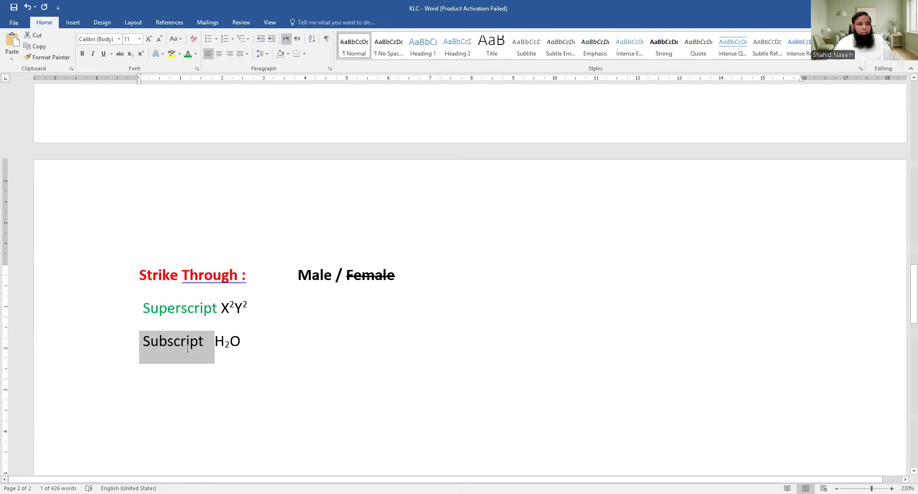
left_click(196, 55)
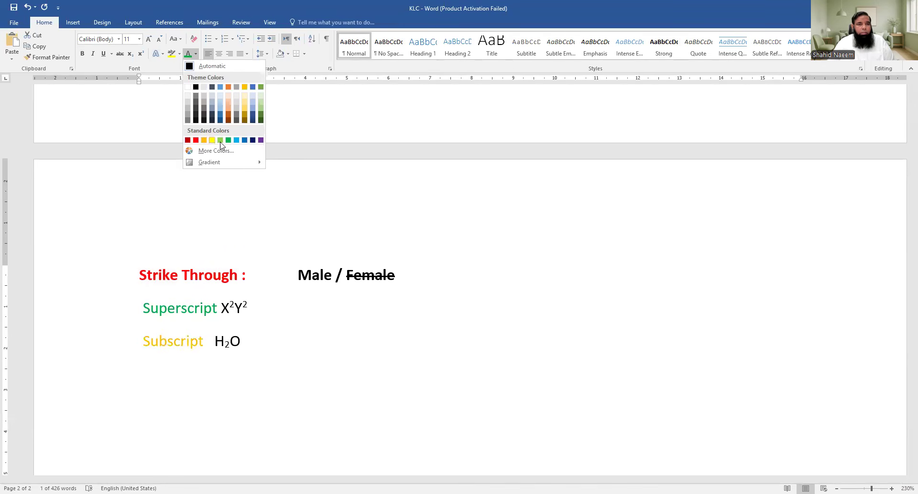
left_click(237, 140)
left_click(343, 369)
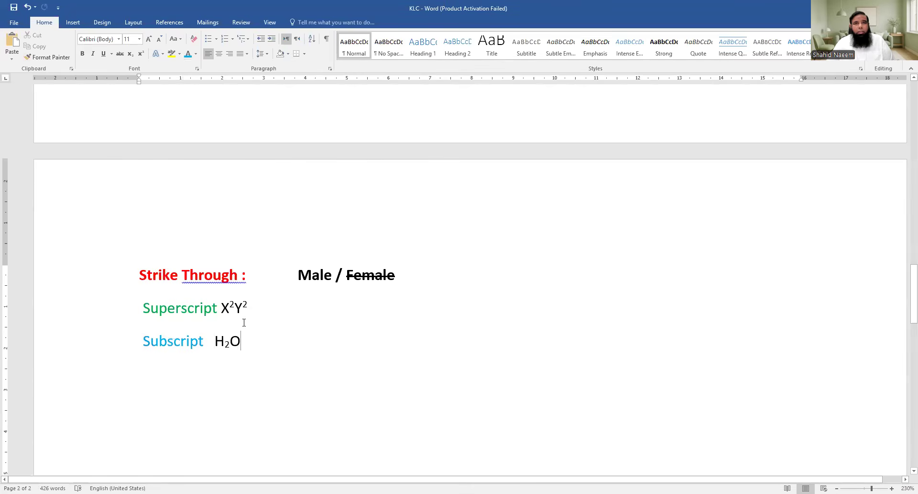
Step: Select the whole large paragraph beginning "Printers in the 1500s" directly below the document's title line
scroll(301, 353, "up", 5)
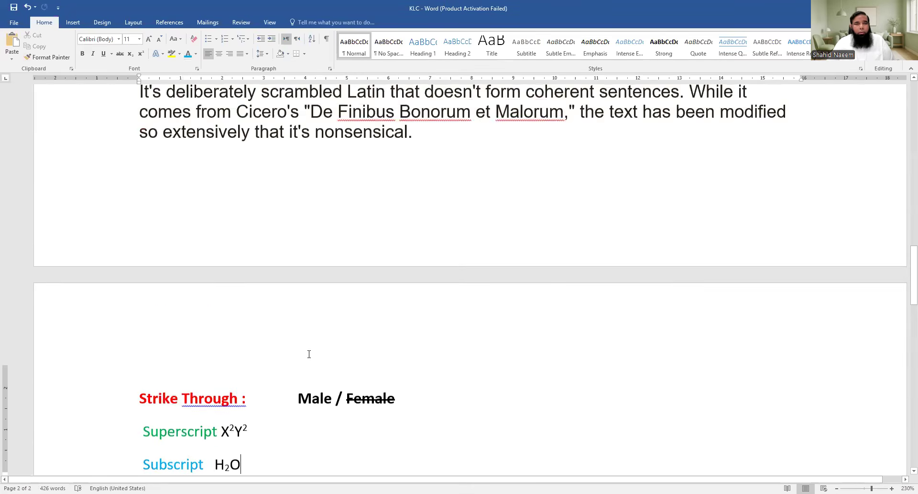
scroll(307, 353, "up", 10)
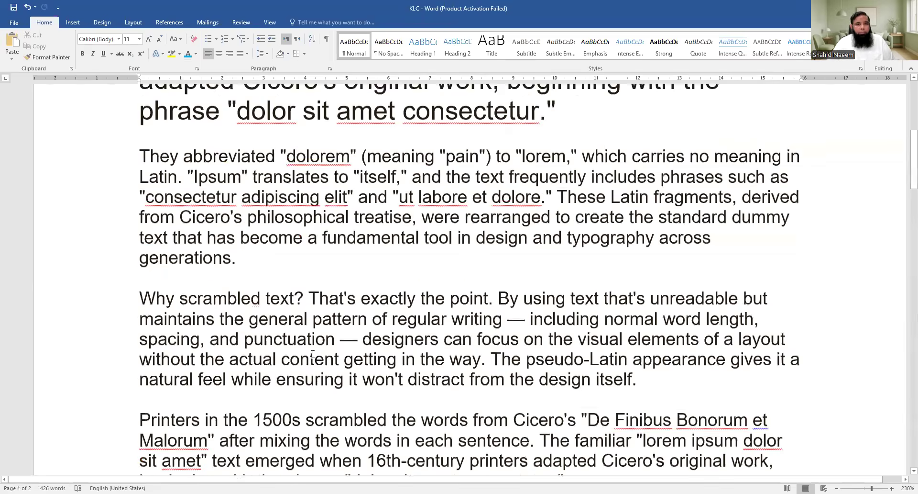
scroll(334, 311, "down", 3)
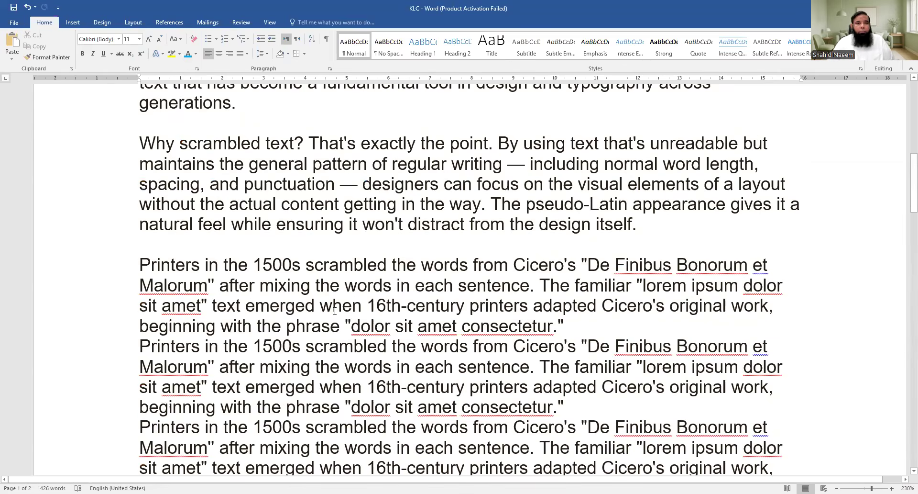
scroll(336, 311, "down", 3)
scroll(330, 306, "up", 6)
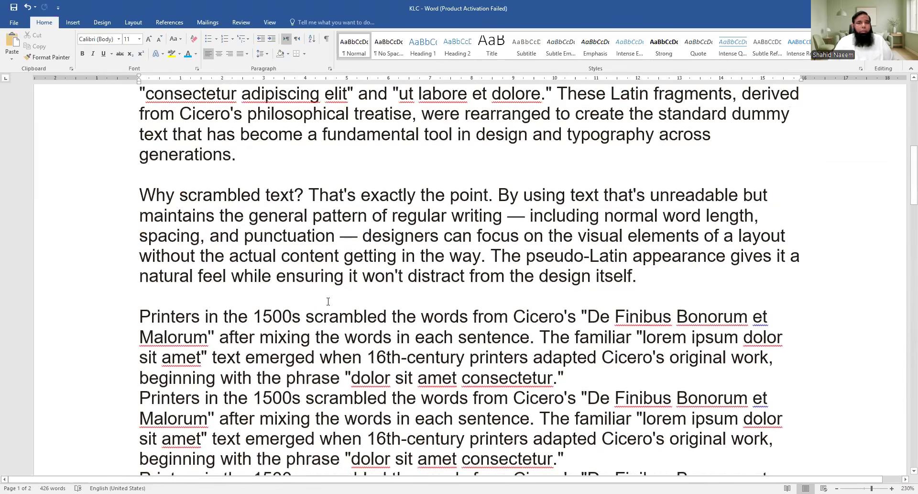
scroll(328, 306, "up", 4)
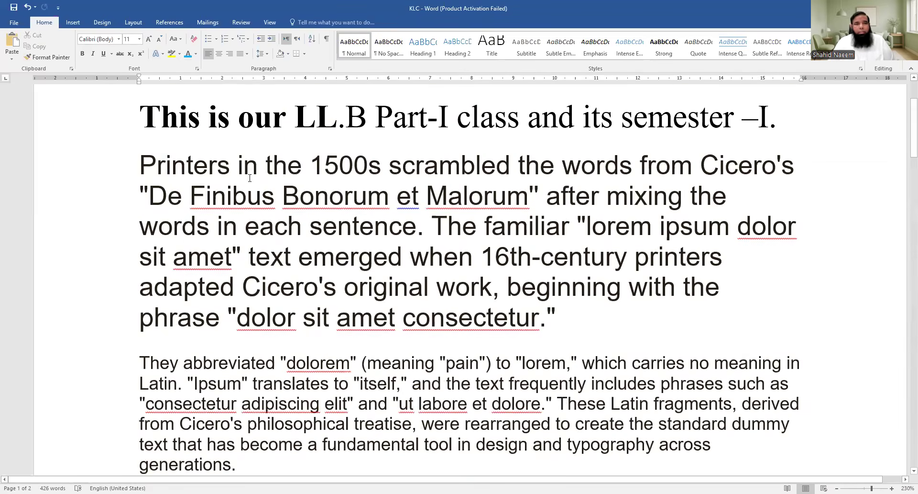
left_click_drag(139, 162, 571, 326)
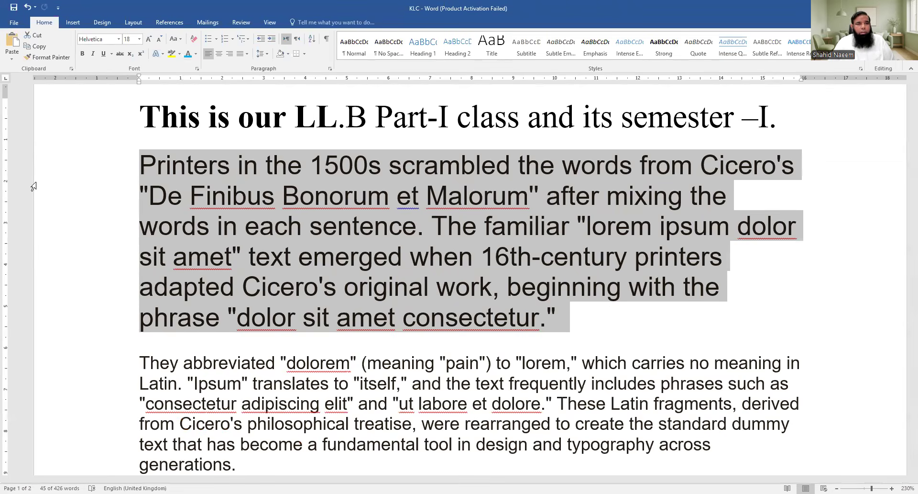
mouse_move(185, 39)
left_mouse_down()
mouse_move(209, 71)
mouse_move(186, 28)
left_mouse_up()
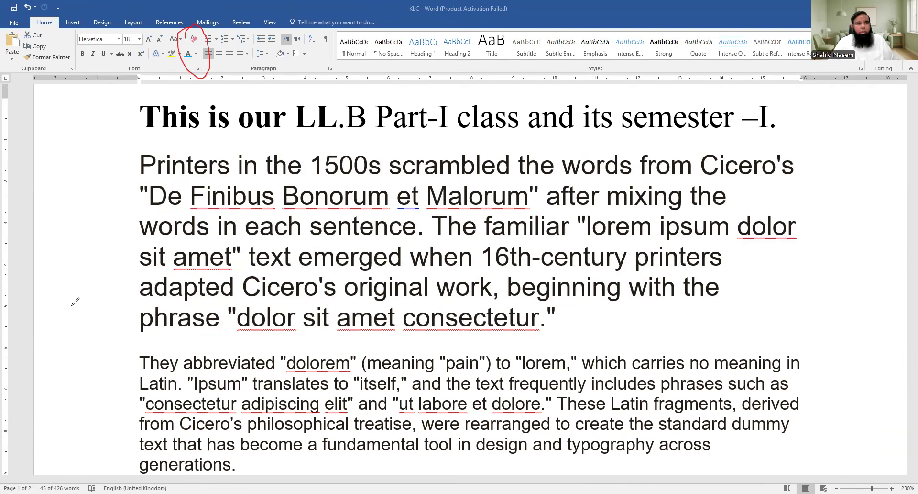
left_click(225, 75)
left_click(190, 70)
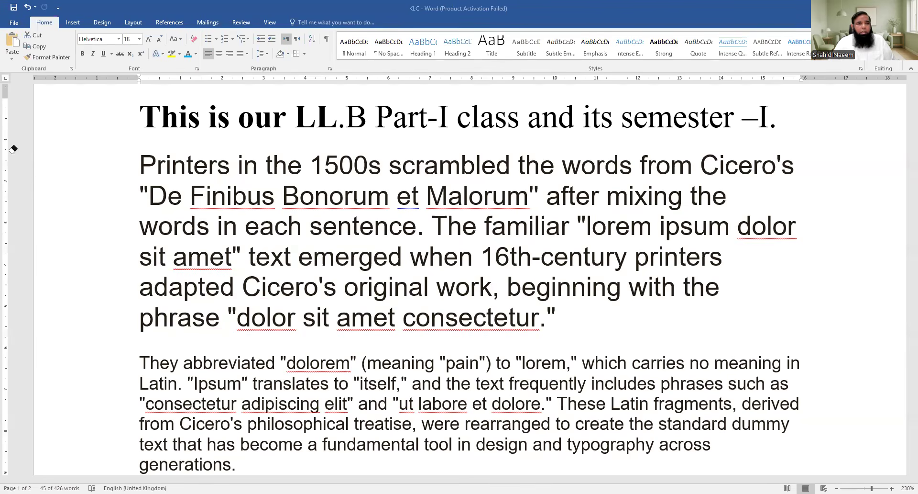
Step: Change the case of the first "Printers in the 1500s" paragraph to UPPERCASE and to lowercase
triple_click(138, 188)
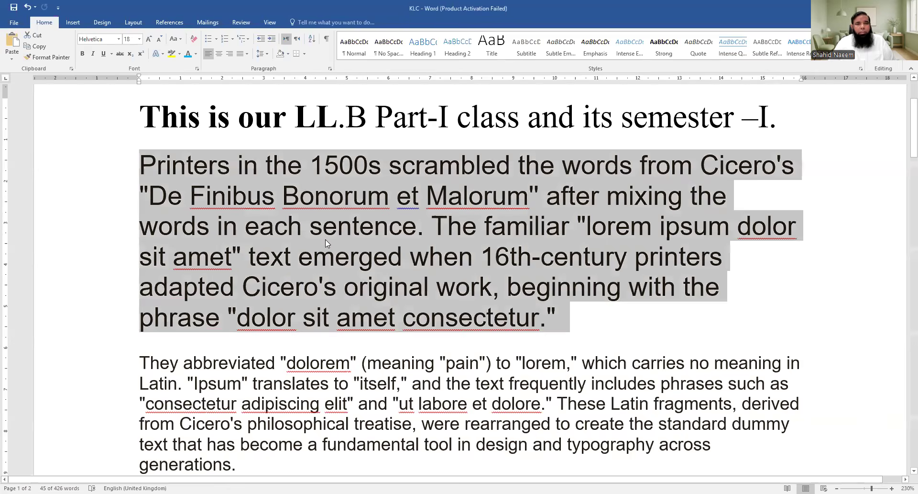
left_click(180, 46)
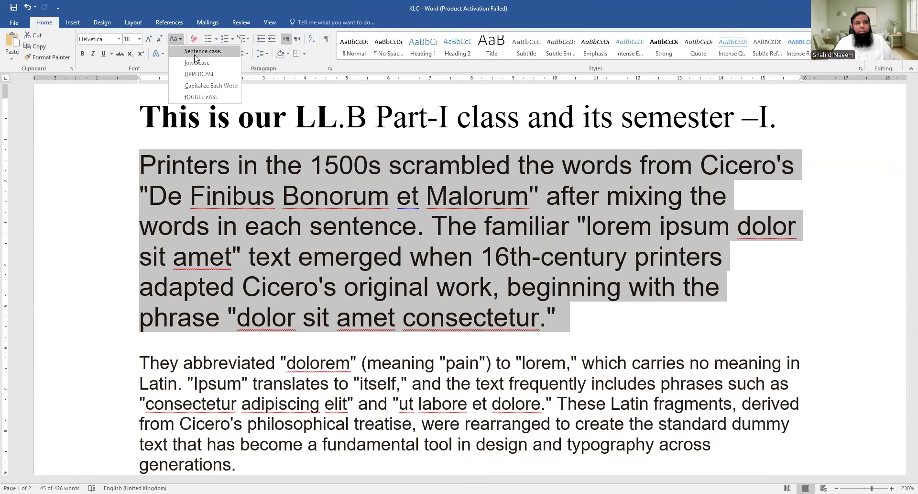
left_click(213, 75)
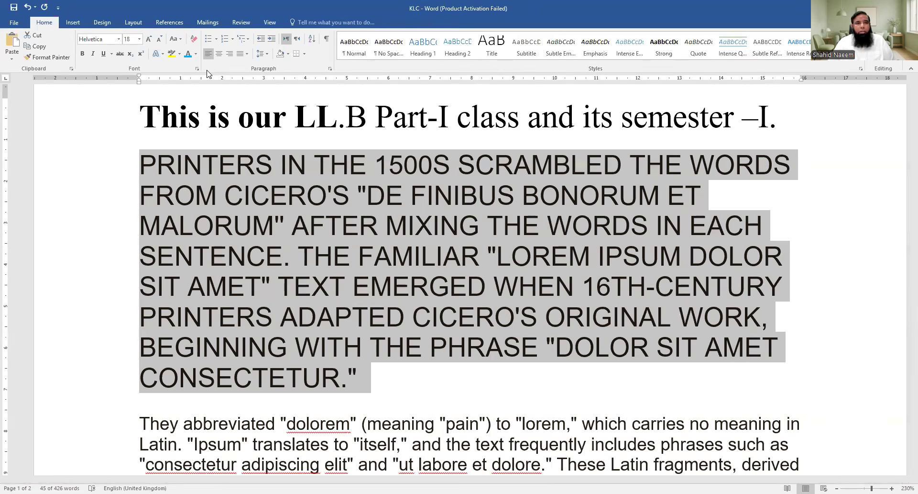
left_click(180, 40)
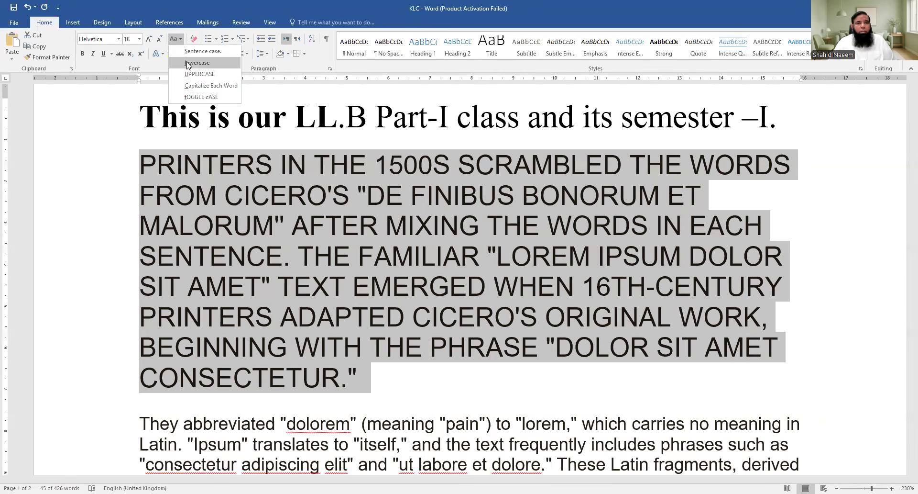
left_click(188, 62)
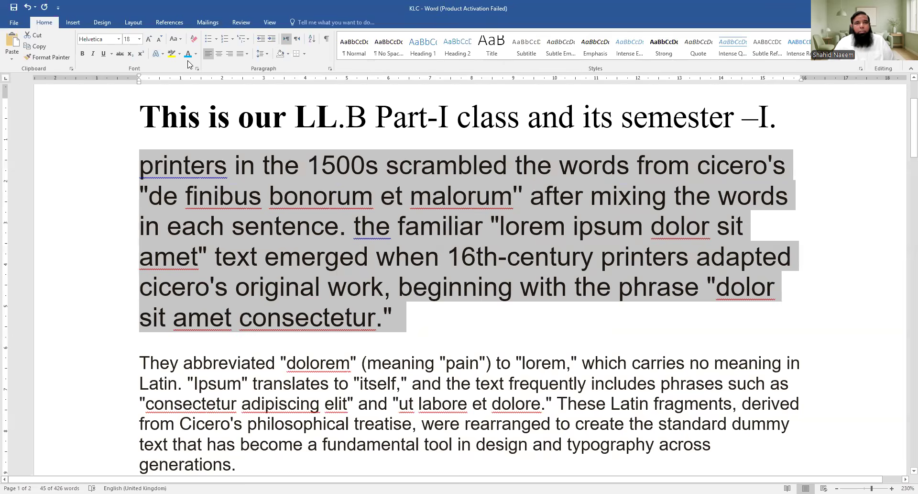
Step: Convert the selected paragraph to Sentence case, followed by Capitalize Each Word
left_click(176, 39)
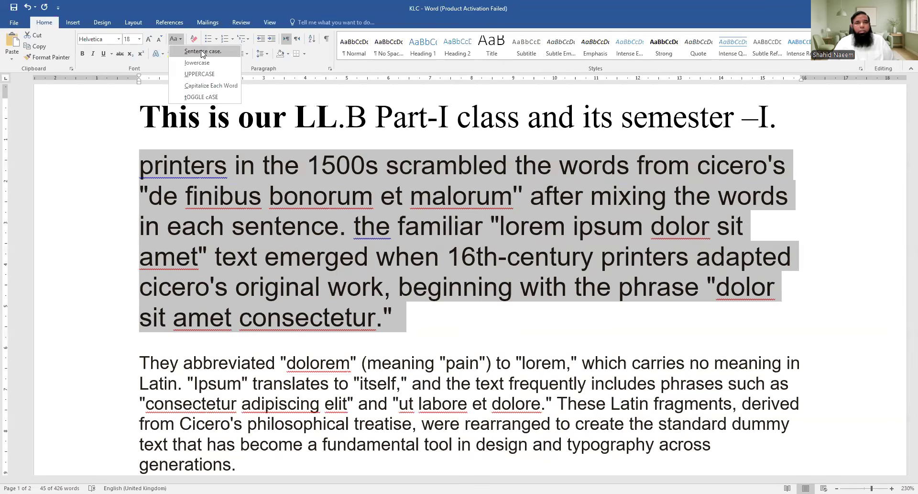
left_click(202, 51)
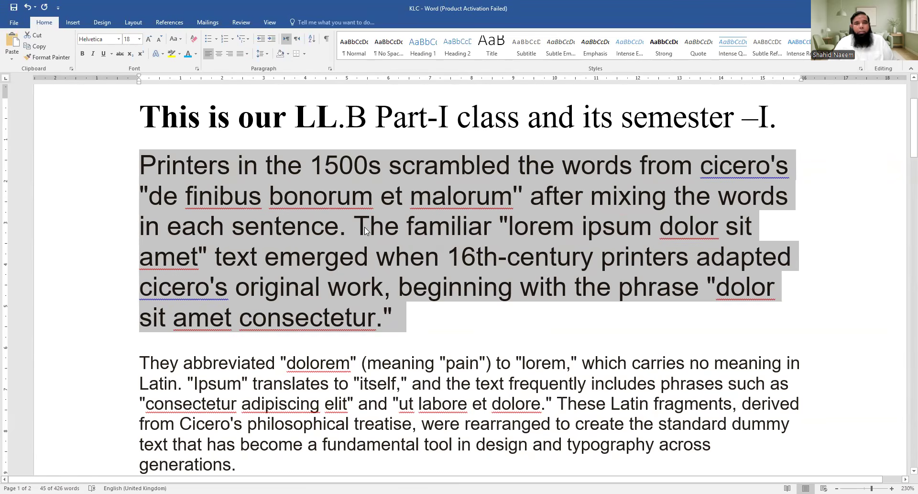
left_click(177, 40)
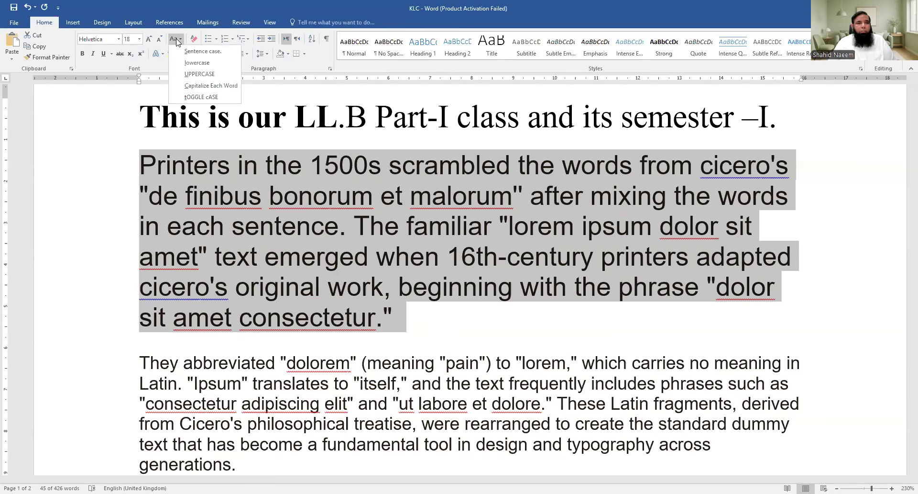
left_click(211, 86)
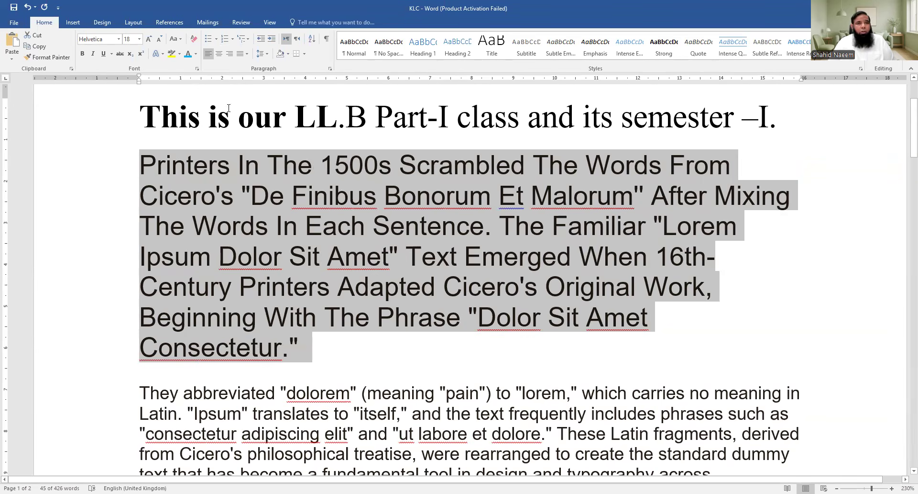
Step: Apply tOGGLE cASE to the selected paragraph below the title
left_click(180, 41)
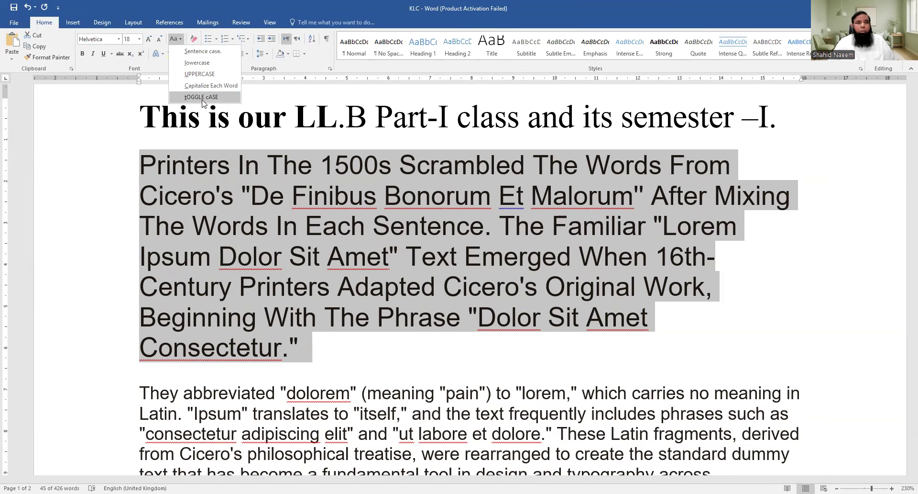
left_click(201, 98)
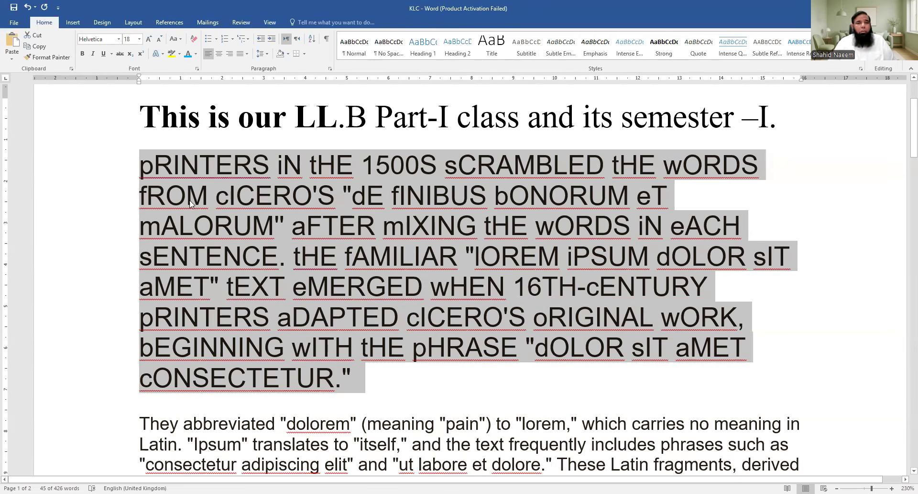
Step: Set the selected paragraph to Sentence case and deselect it
left_click(176, 39)
left_click(186, 52)
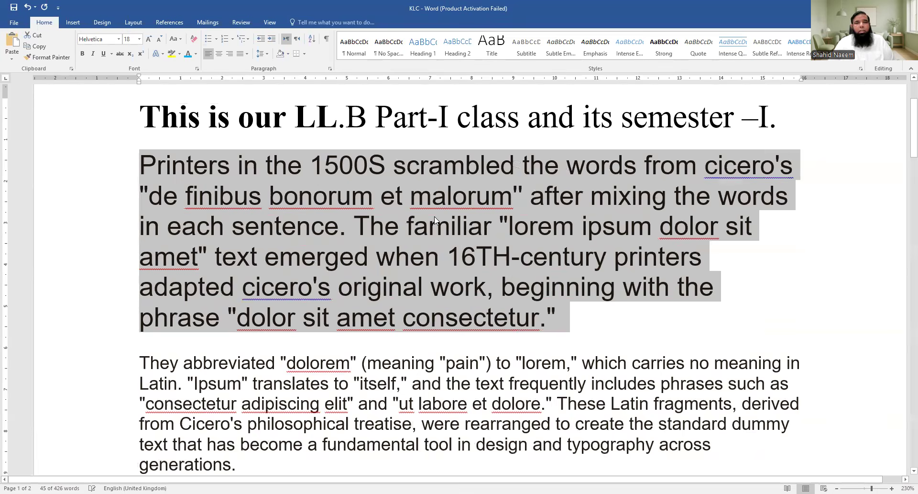
left_click(366, 230)
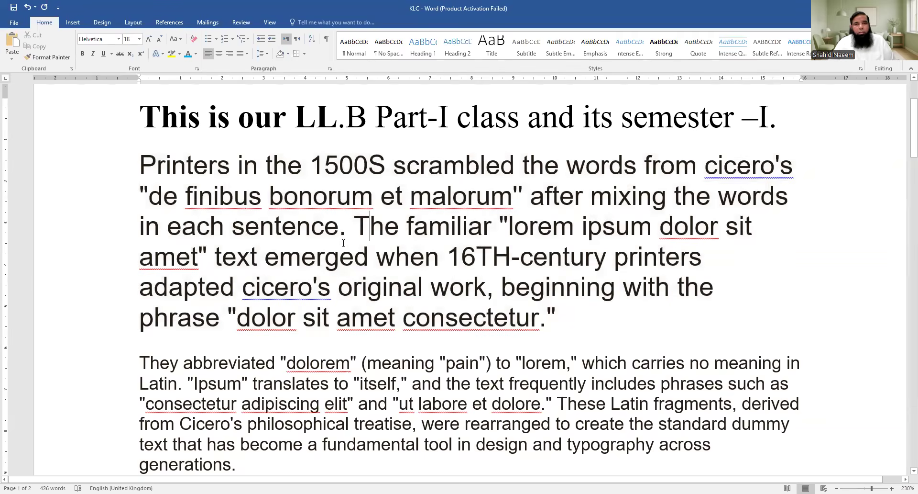
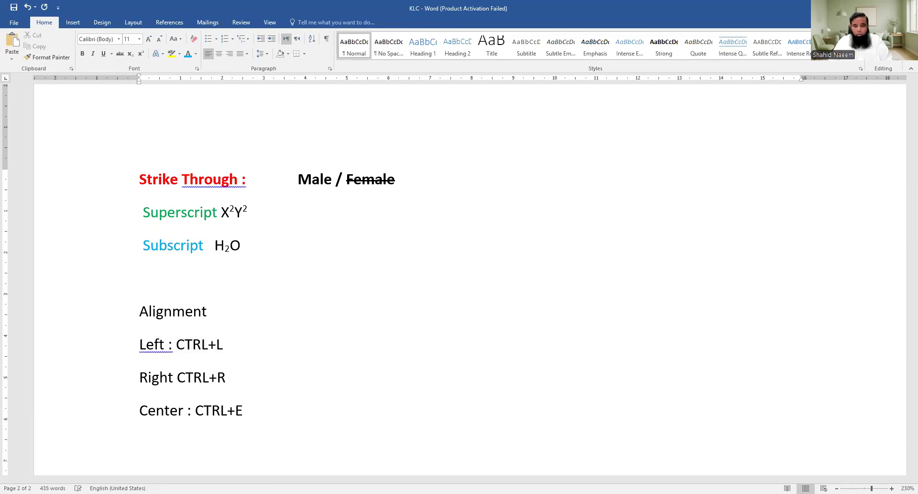
Step: Enter "Justifies : CTRL+J" on a line below "Center : CTRL+E" in the Alignment list
type("Jus")
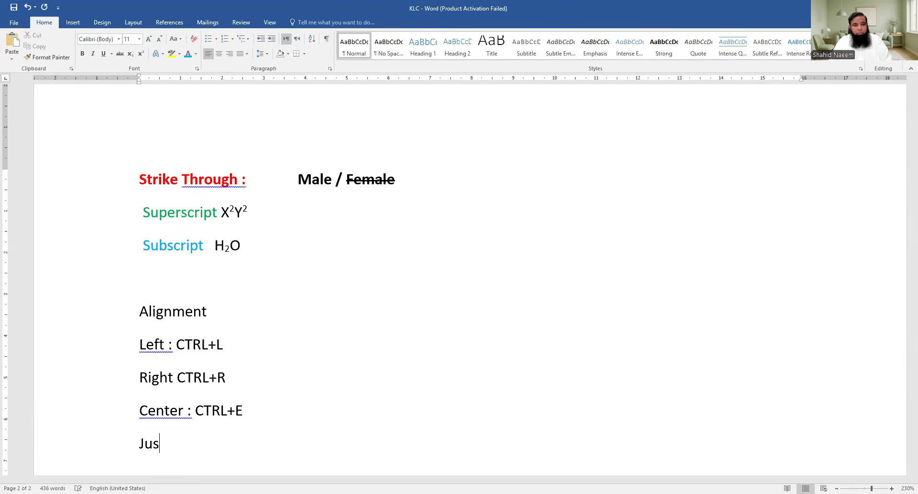
type("tifies :")
type("CTRL+L")
key("BackSpace")
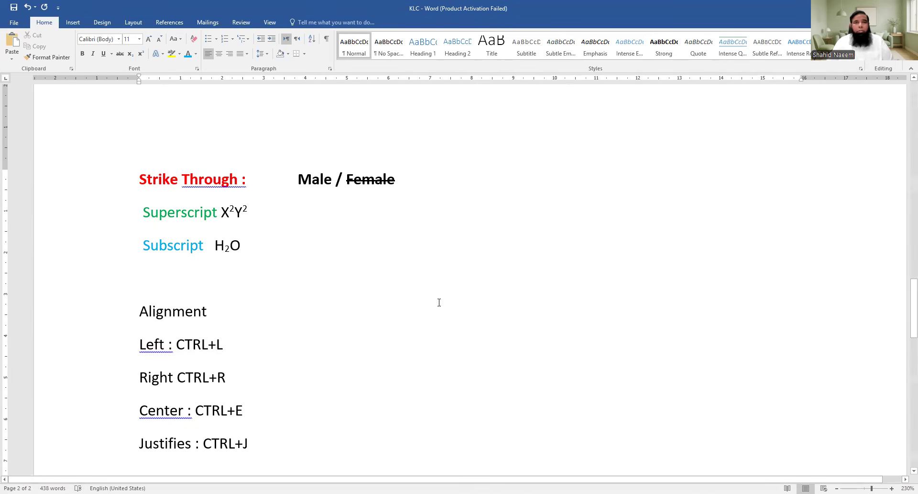
scroll(434, 290, "down", 1)
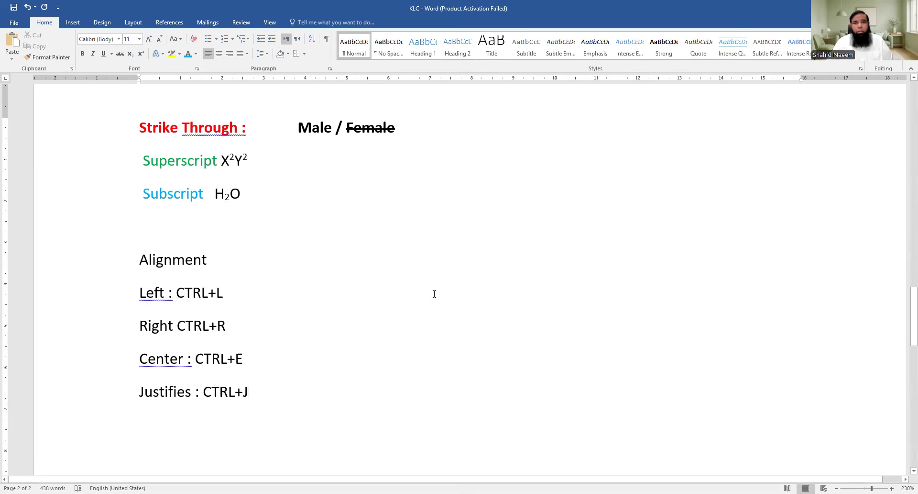
scroll(433, 292, "up", 15)
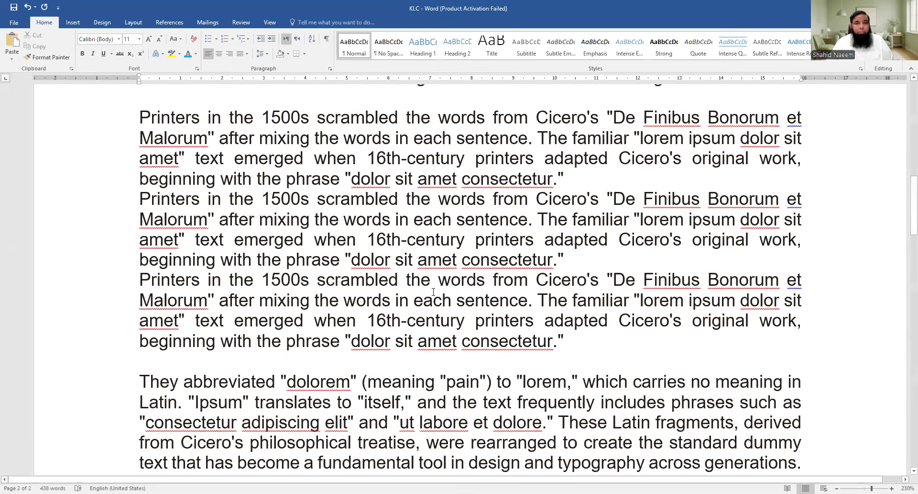
scroll(434, 292, "up", 2)
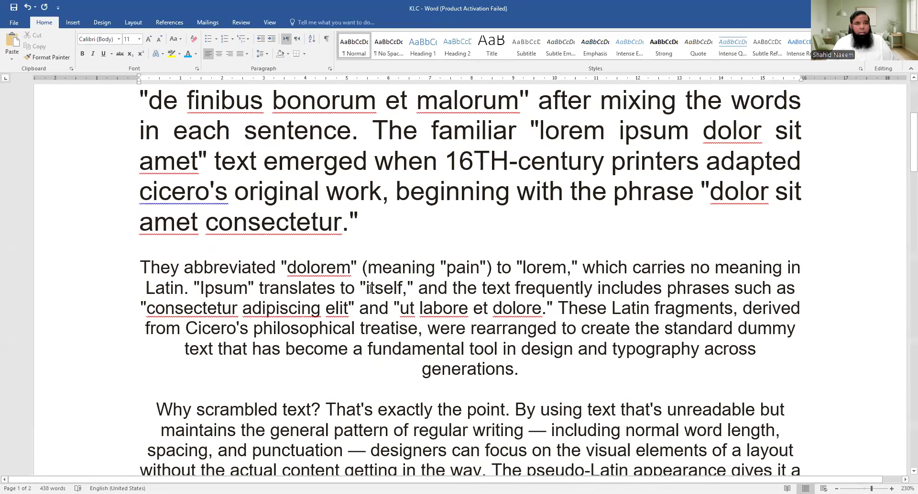
Step: Enter six first names on separate lines below the "Justifies : CTRL+J" line, leaving a blank line between
scroll(371, 288, "down", 20)
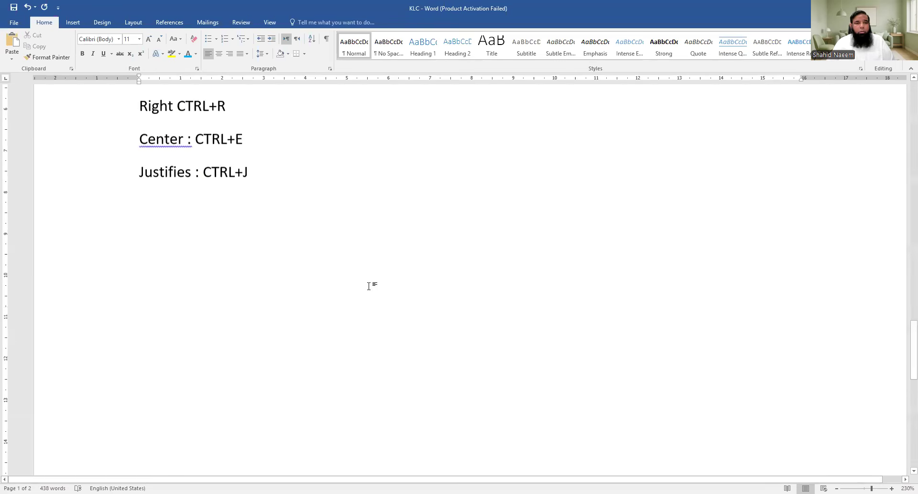
scroll(368, 286, "down", 1)
left_click(176, 192)
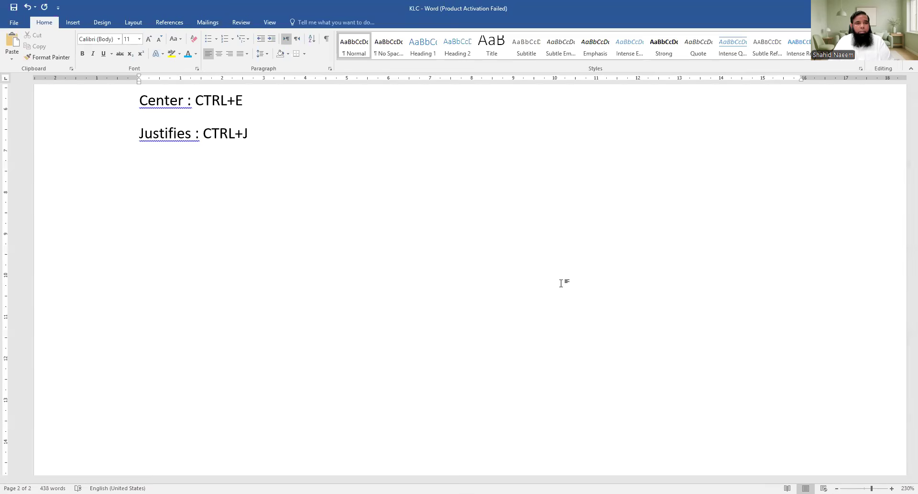
type("Ayesha")
key("Return")
type("Adeee")
key("BackSpace")
type("l")
key("Return")
type("Nasir")
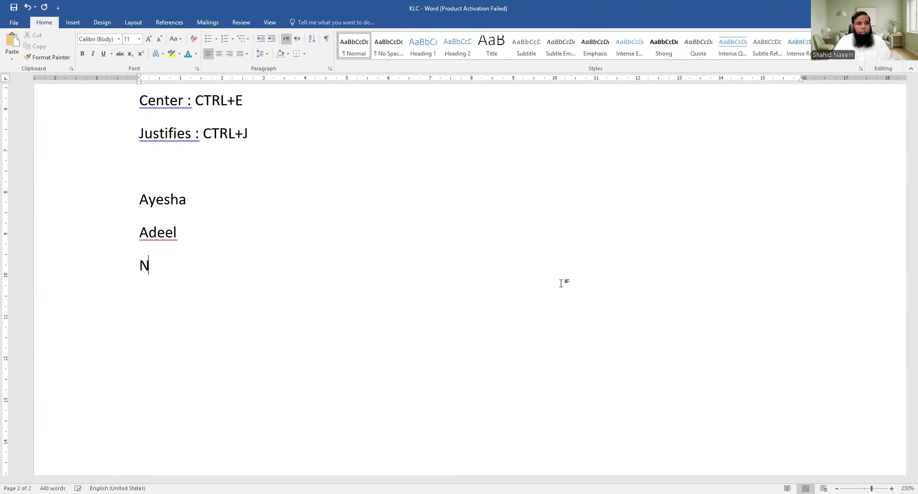
key("Return")
type("Tariq")
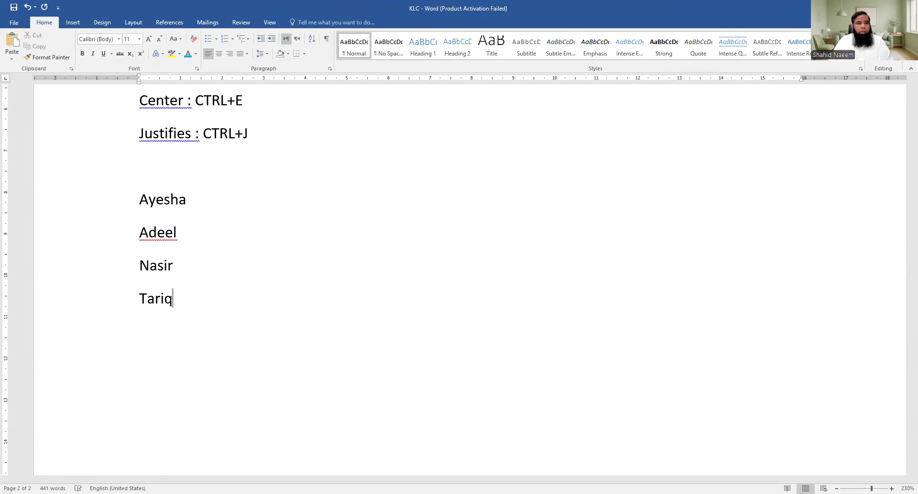
key("Return")
type("Zahid")
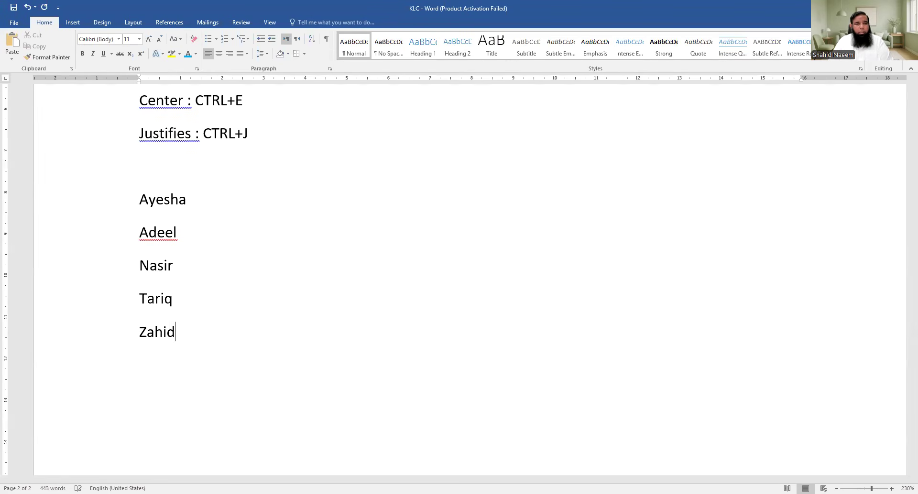
key("Return")
type("Bilal")
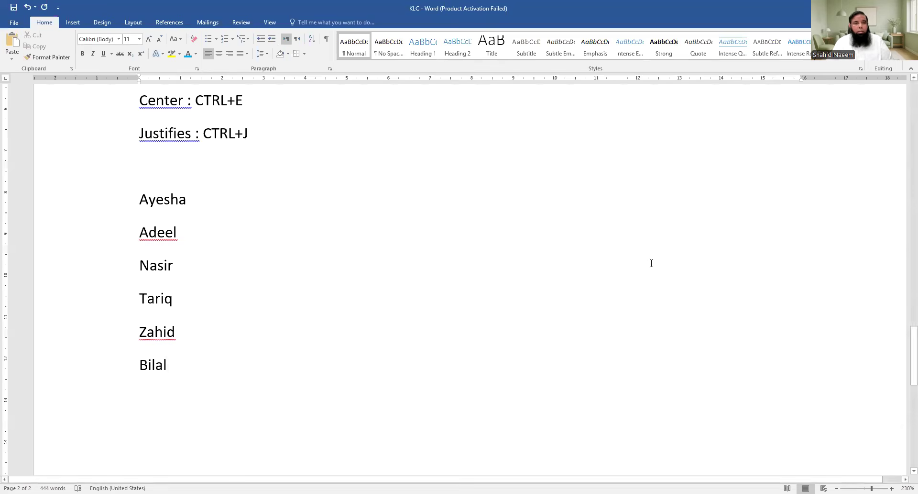
Step: Copy the list of six first names below the Alignment list
left_click_drag(141, 194, 167, 373)
key("ctrl+c")
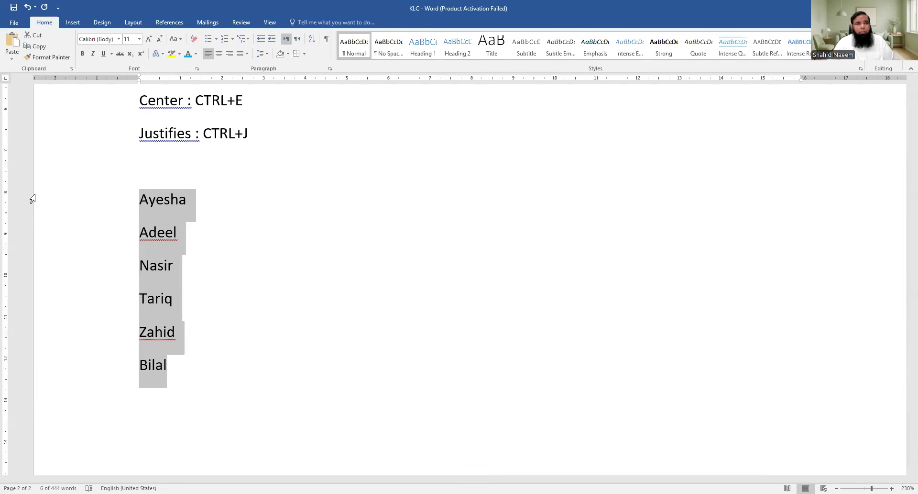
mouse_move(209, 30)
left_mouse_down()
mouse_move(261, 52)
mouse_move(210, 69)
mouse_move(202, 30)
left_mouse_up()
left_click(68, 223)
left_click_drag(257, 63, 265, 75)
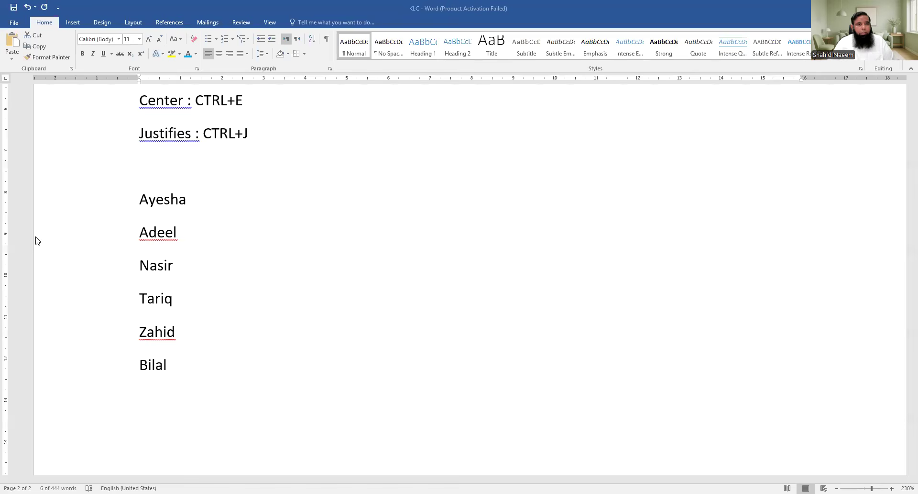
Step: Switch solid round bullets on and off for the six names, leaving the bullets applied
left_click_drag(142, 200, 198, 201)
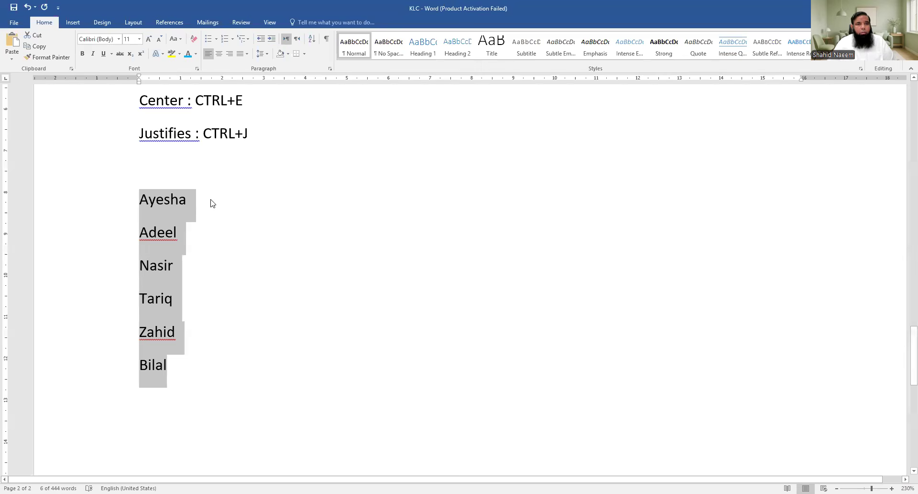
left_click(209, 39)
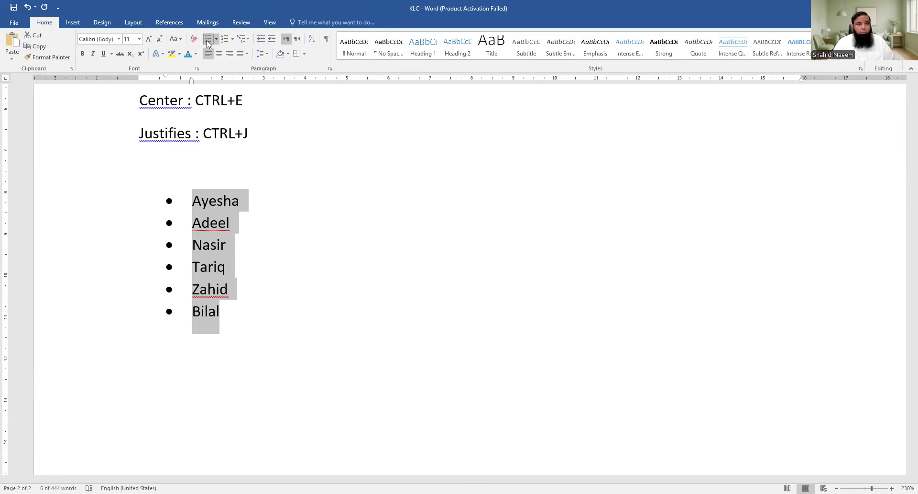
left_click(208, 43)
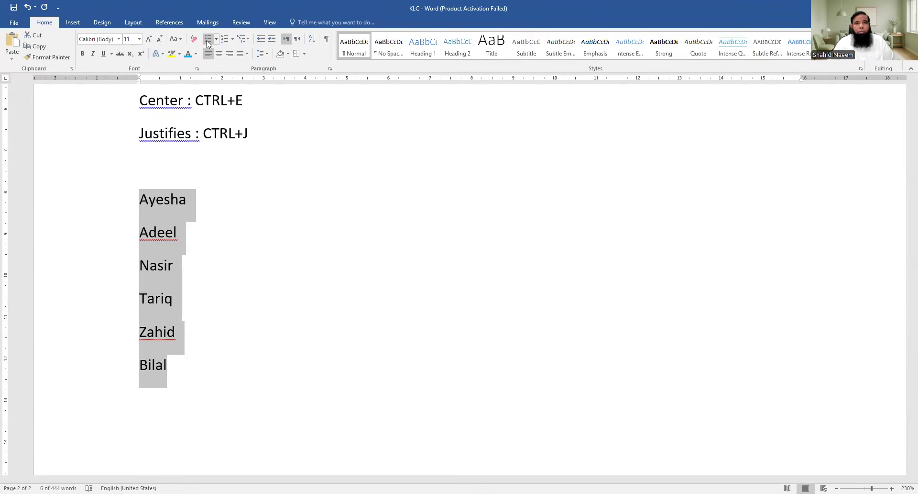
left_click(207, 42)
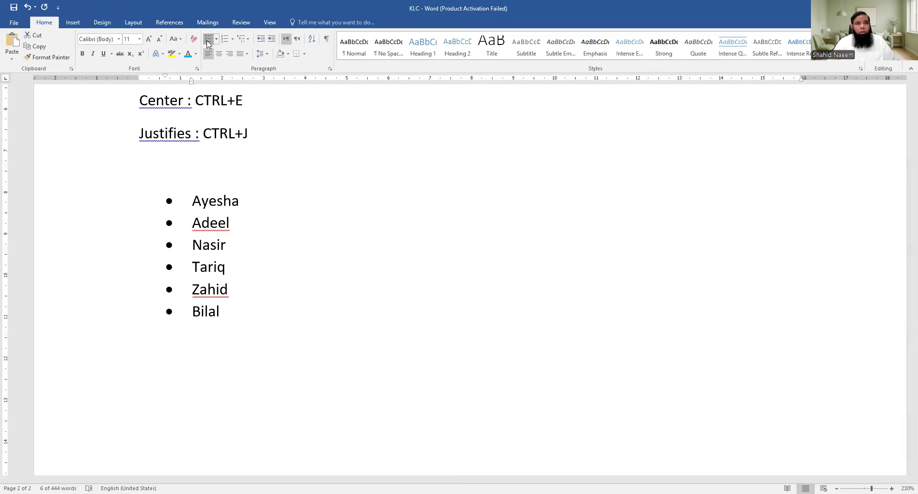
left_click(207, 41)
left_click(206, 42)
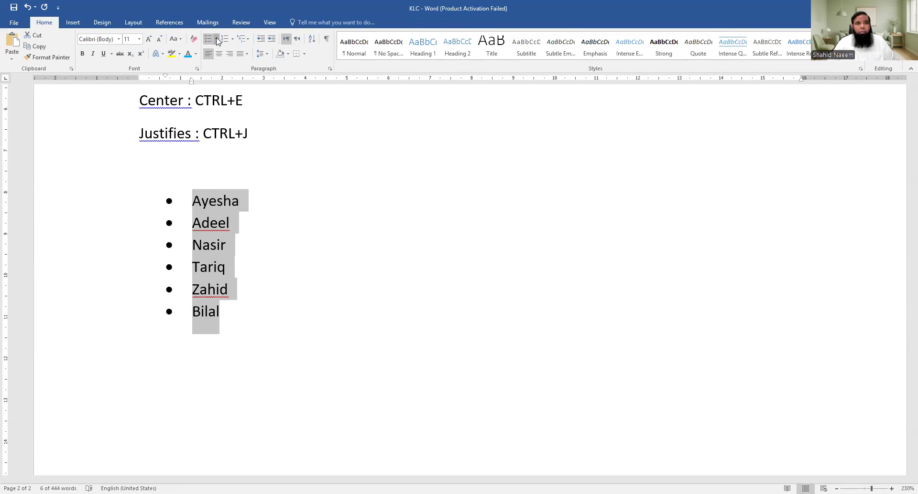
Step: Change the six names' bullets to the multicoloured star symbol from the bullet library and deselect the list
left_click(216, 40)
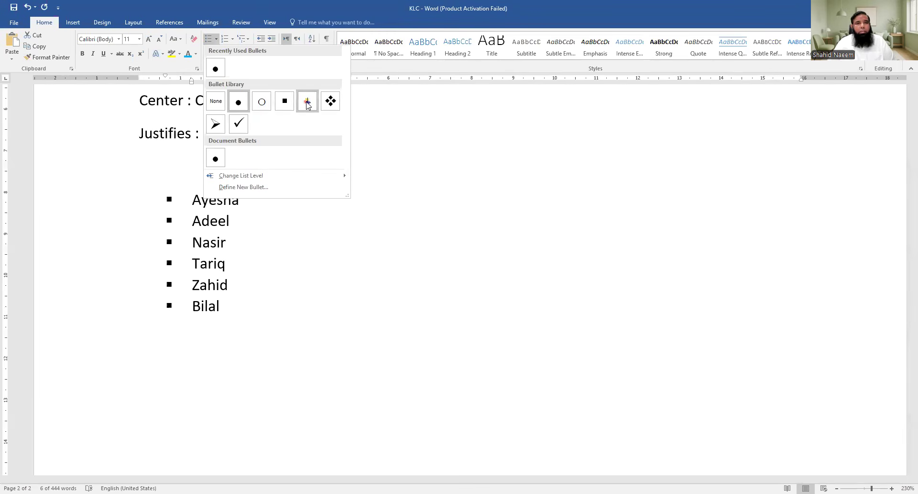
left_click(308, 101)
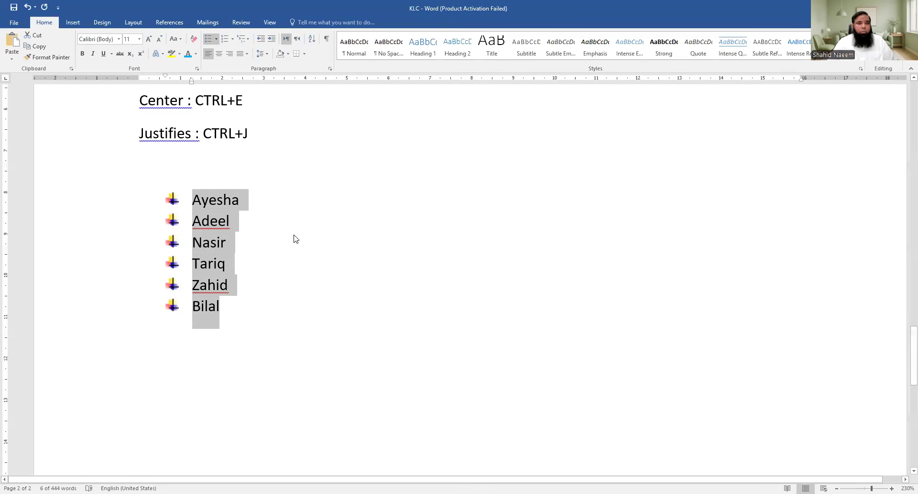
left_click(177, 358)
Step: Paste the copied names below the bulleted list and separate the two lists with an unbulleted blank line
scroll(282, 322, "down", 3)
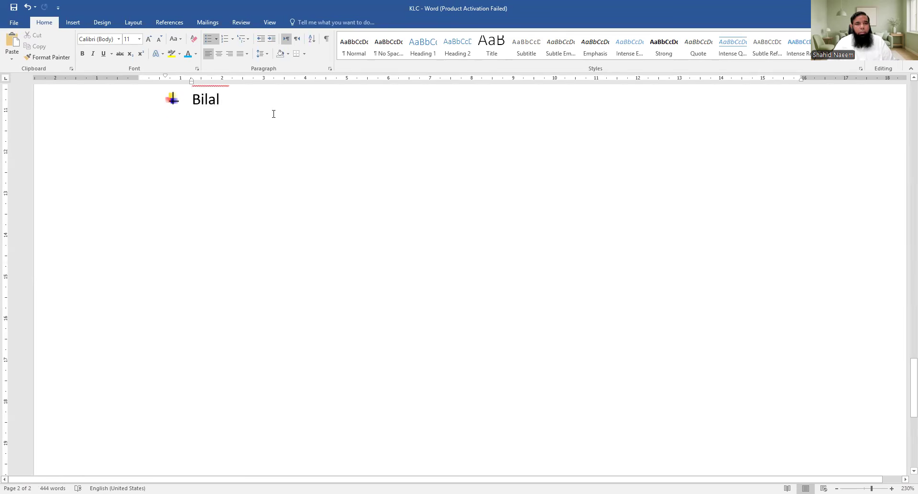
key("Return")
key("Return")
key("ctrl+v")
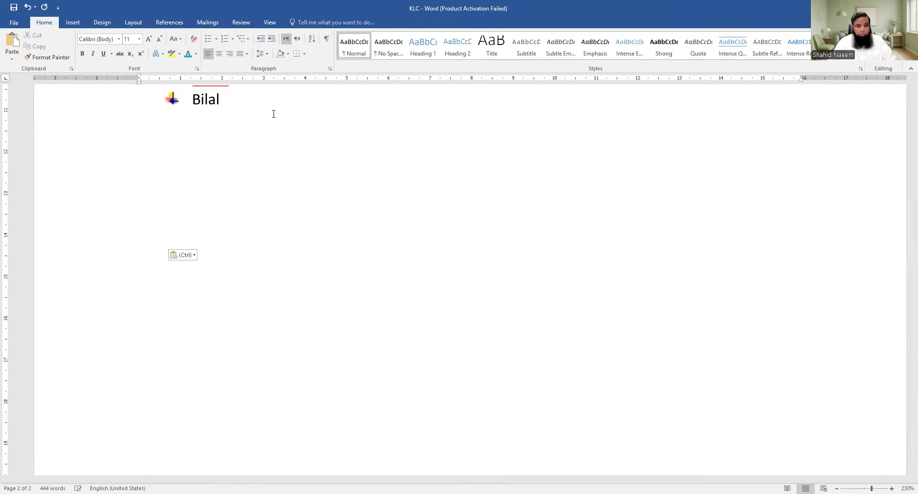
scroll(360, 177, "up", 3)
left_click(254, 267)
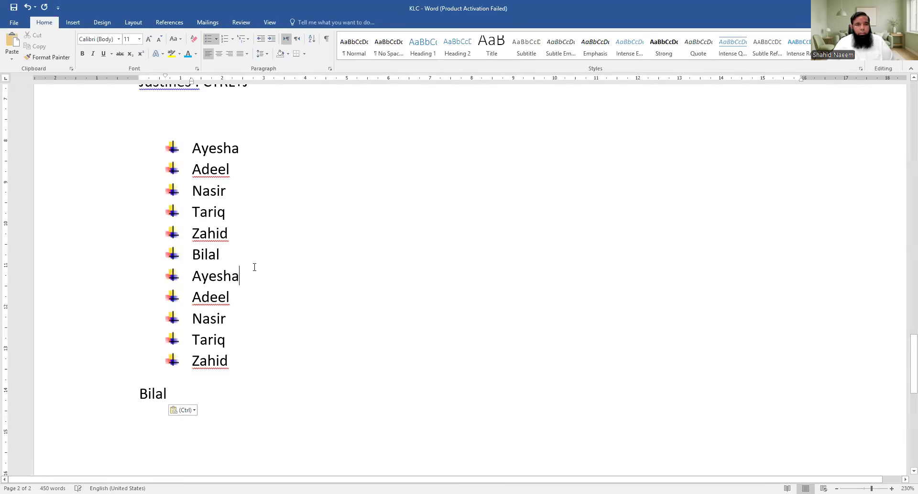
key("Up")
key("Return")
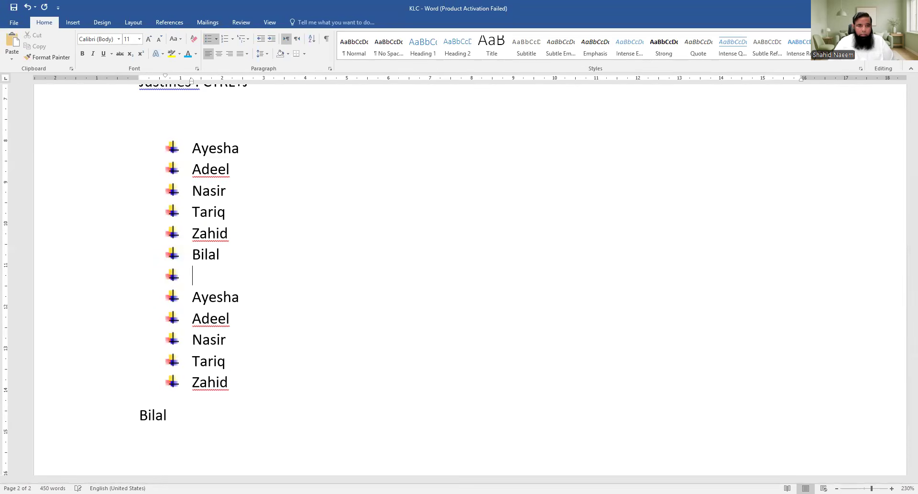
key("Return")
scroll(207, 290, "down", 2)
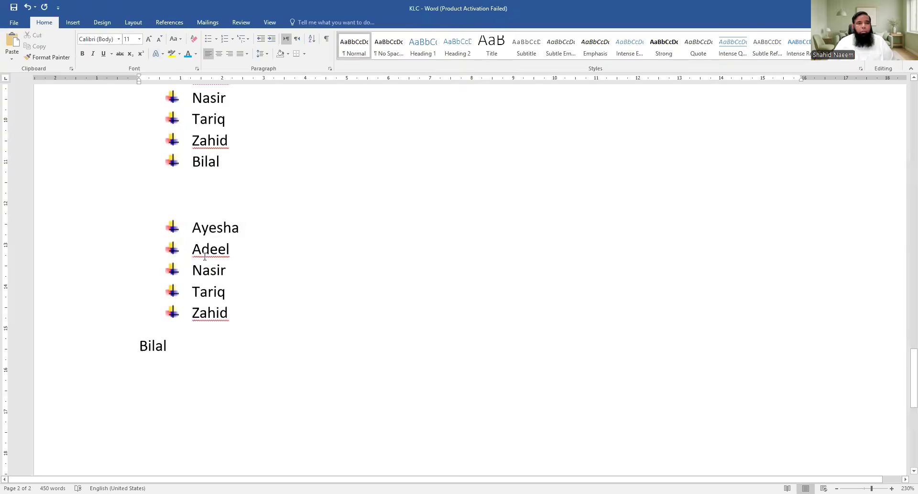
Step: Convert all six pasted names in the lower list to a numbered list in the 1. 2. 3. format
left_click_drag(168, 217, 146, 330)
left_click(184, 219)
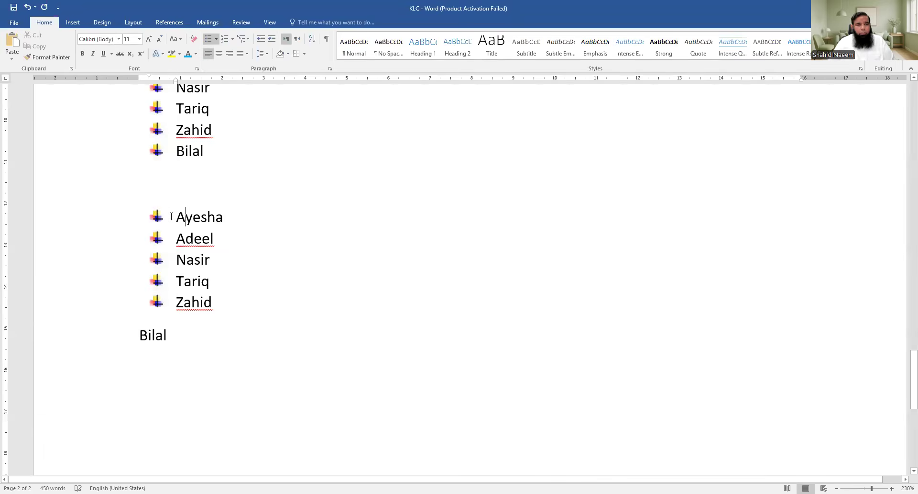
left_click_drag(166, 220, 230, 340)
left_click(207, 221)
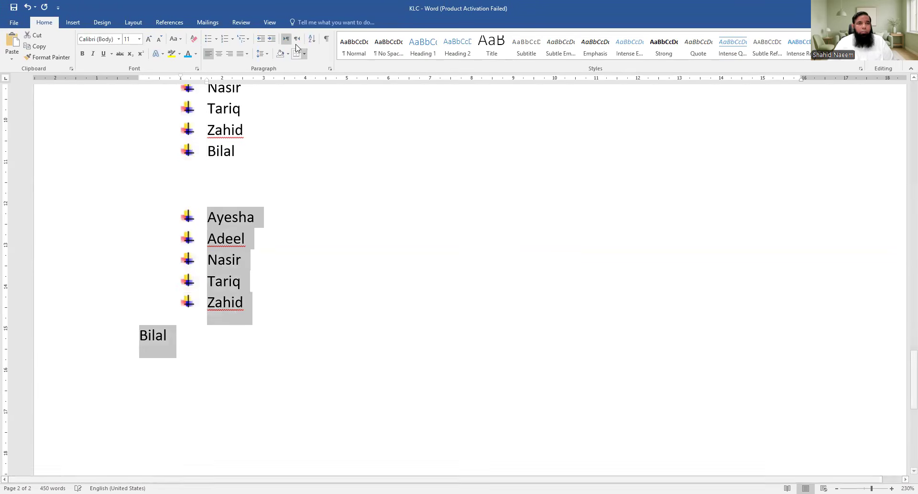
left_click(227, 42)
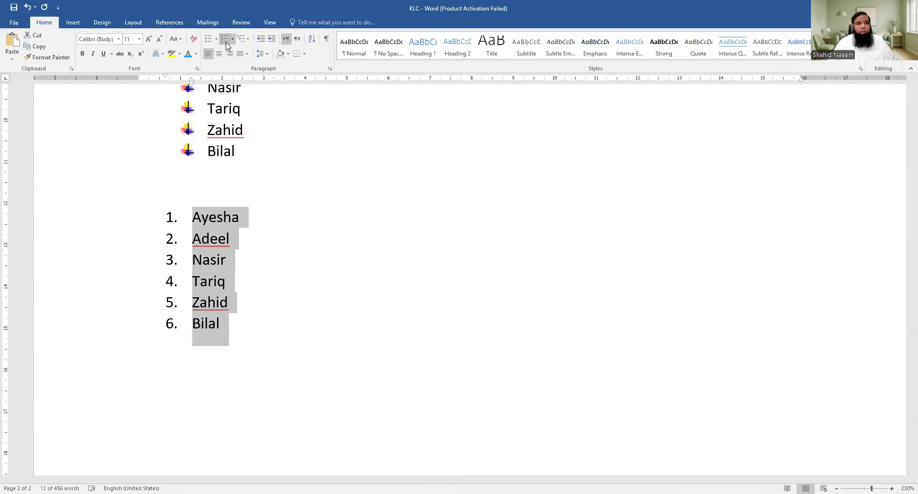
Step: Add two more first names as items 7 and 8 of the numbered list
left_click(259, 322)
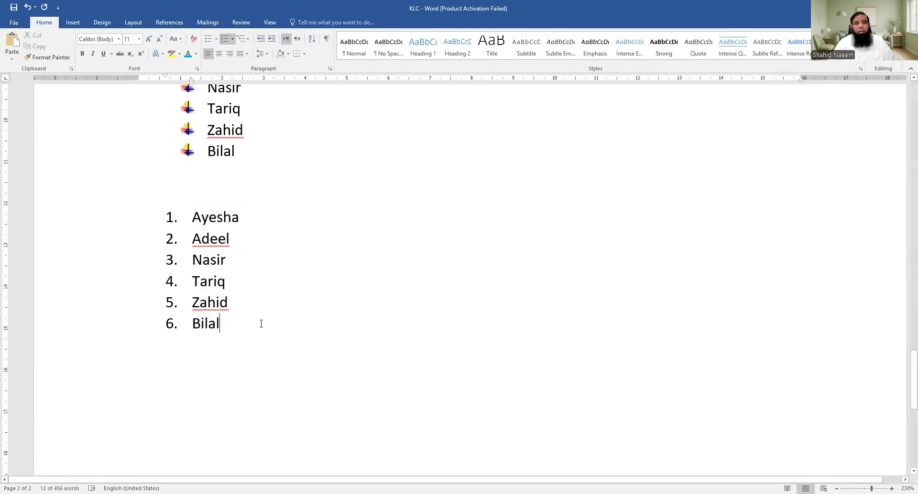
key("Return")
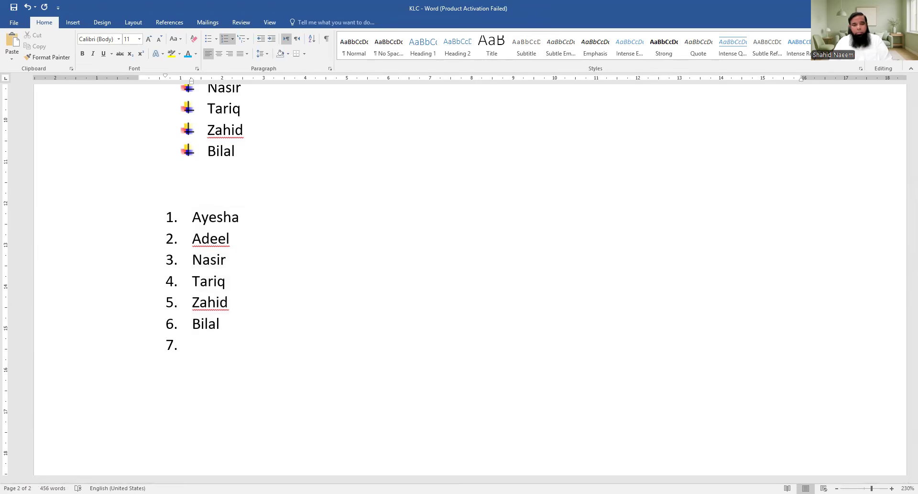
type("Sobia")
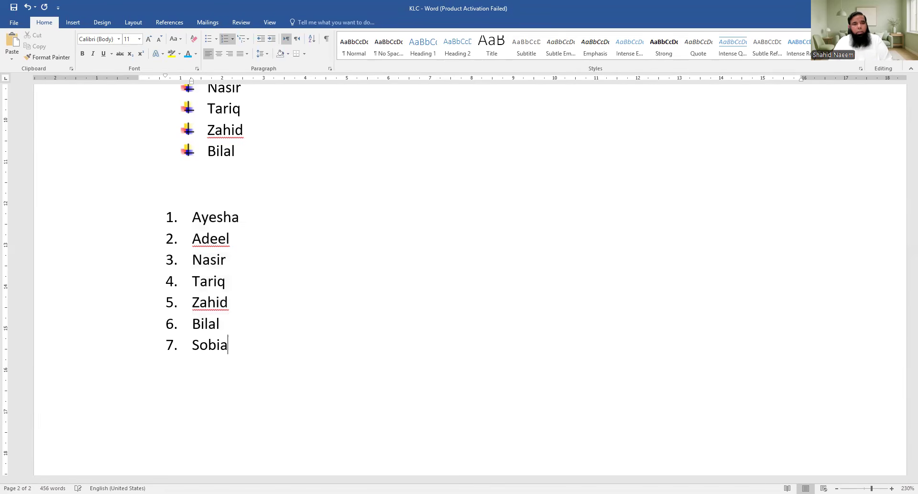
key("Return")
type("Nasir")
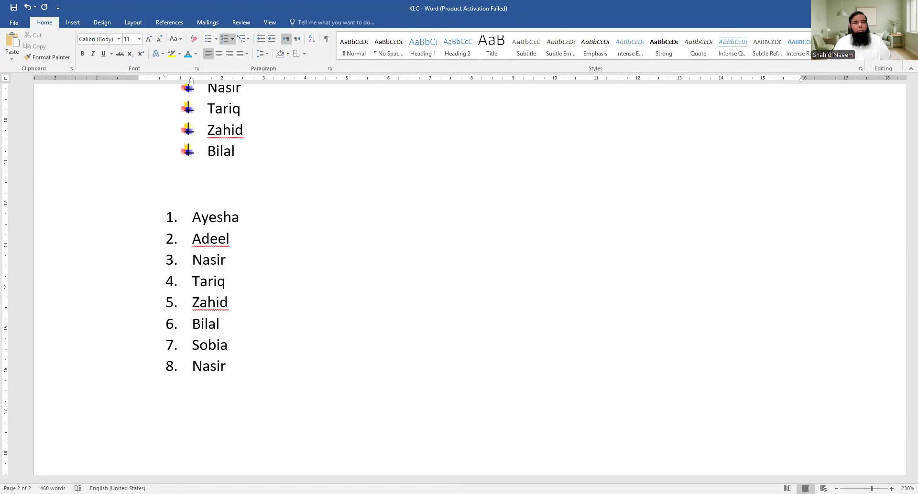
Step: Change the number format of the entire eight-name list to 1) 2) 3)
left_click_drag(242, 372, 197, 215)
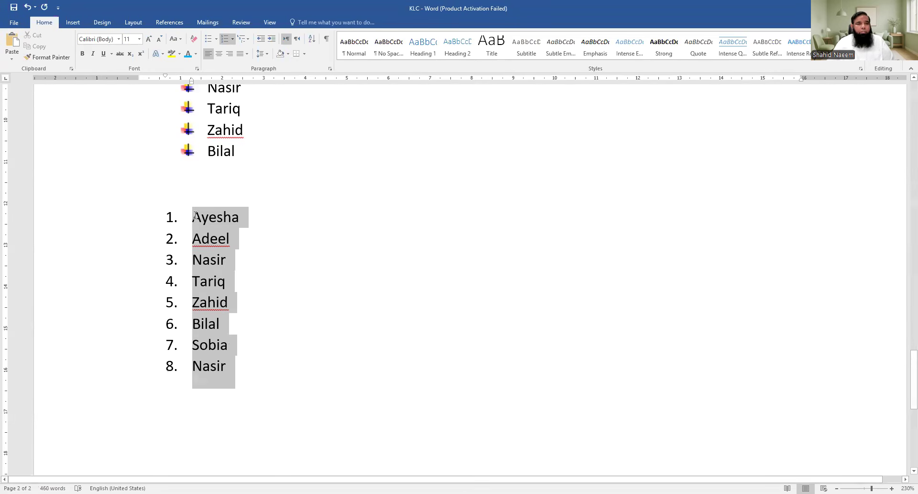
left_click(235, 40)
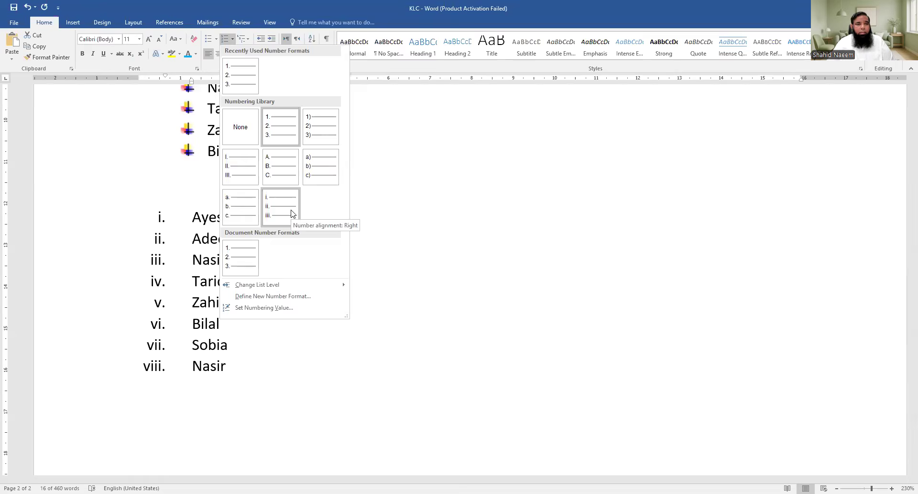
left_click(325, 132)
Step: Apply light orange paragraph shading to the title line "This is our LL.B Part-I class and its semester –I." and deselect it
scroll(371, 229, "up", 4)
scroll(378, 261, "down", 4)
scroll(378, 262, "up", 4)
scroll(377, 262, "up", 2)
scroll(274, 222, "up", 15)
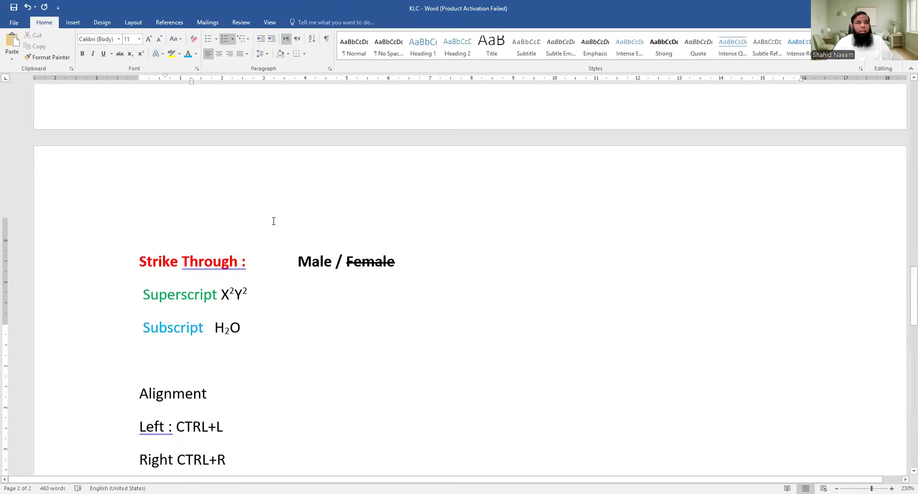
scroll(306, 248, "up", 10)
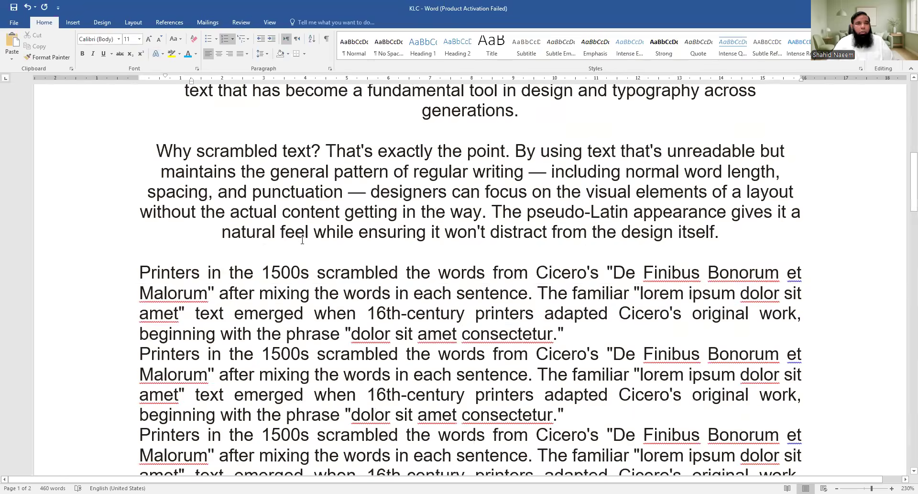
scroll(309, 256, "up", 6)
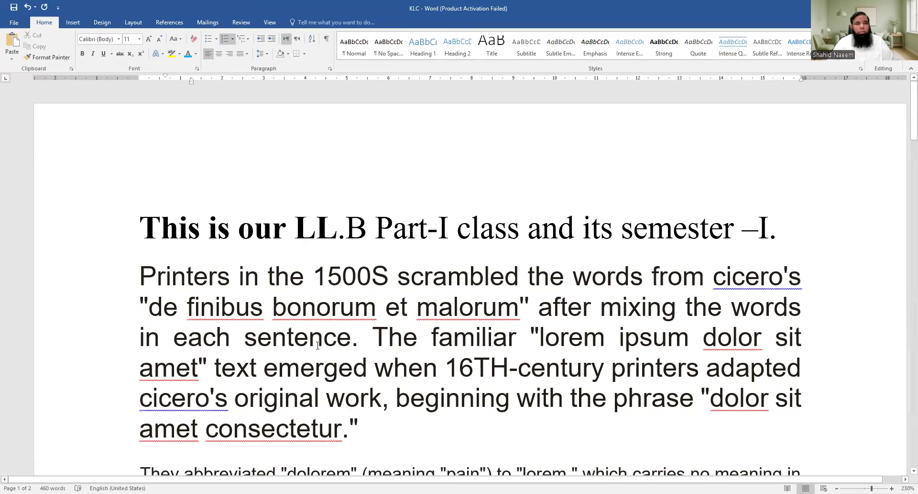
left_click(99, 236)
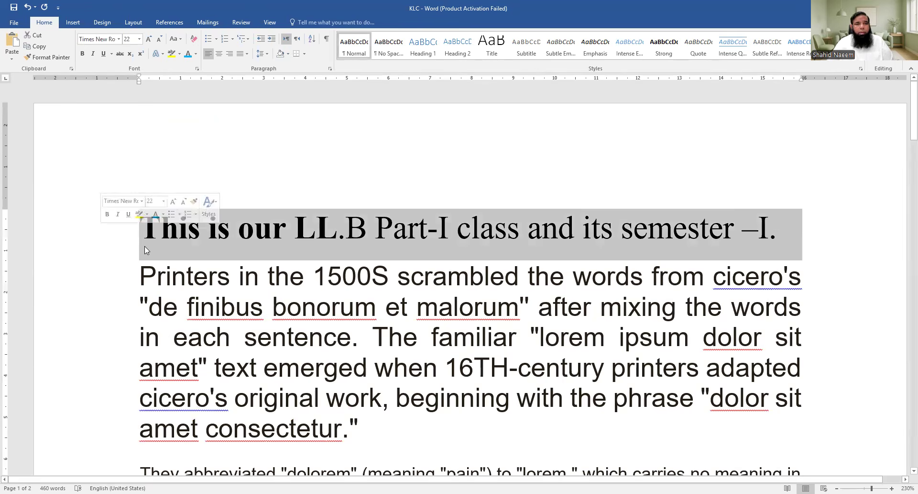
left_click(288, 54)
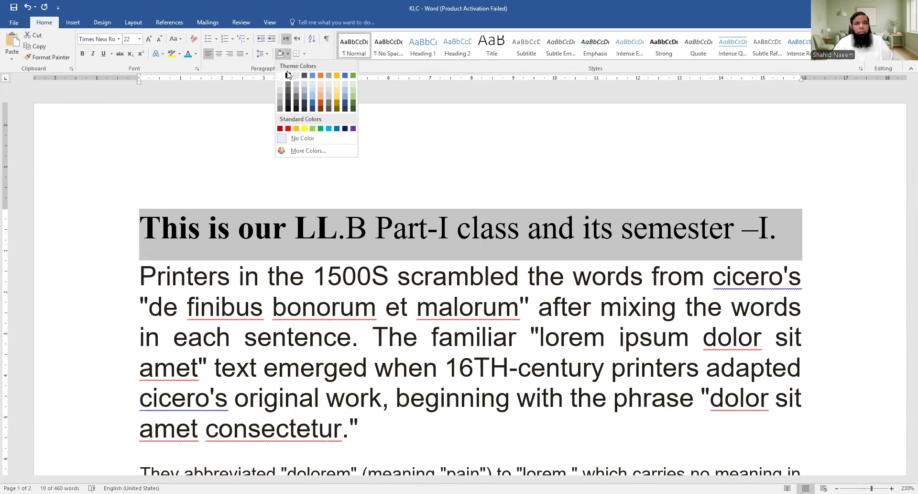
left_click(322, 86)
left_click(412, 287)
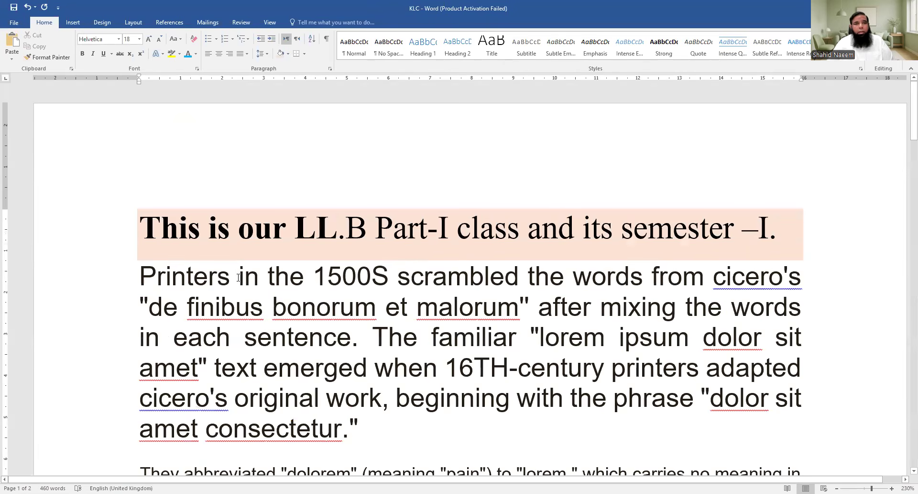
Step: Apply light green paragraph shading to the first "Printers in the 1500S" paragraph below the title and deselect it
left_click_drag(146, 278, 359, 435)
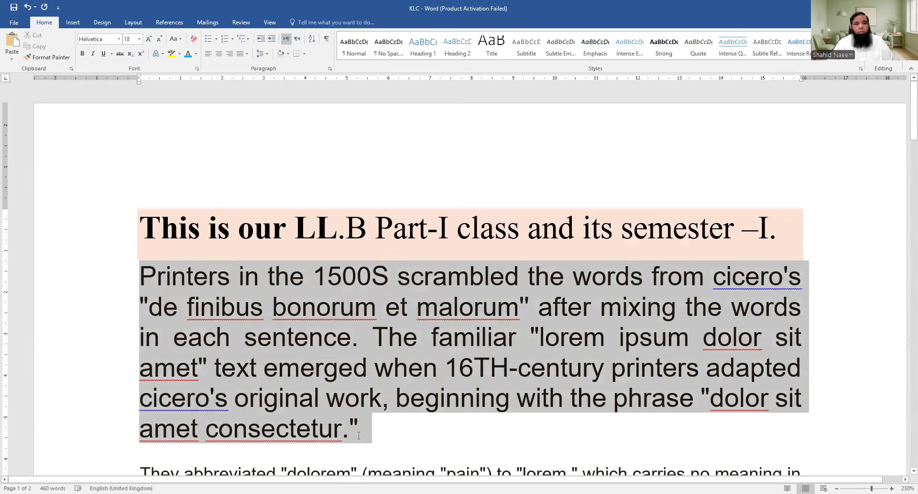
left_click(288, 53)
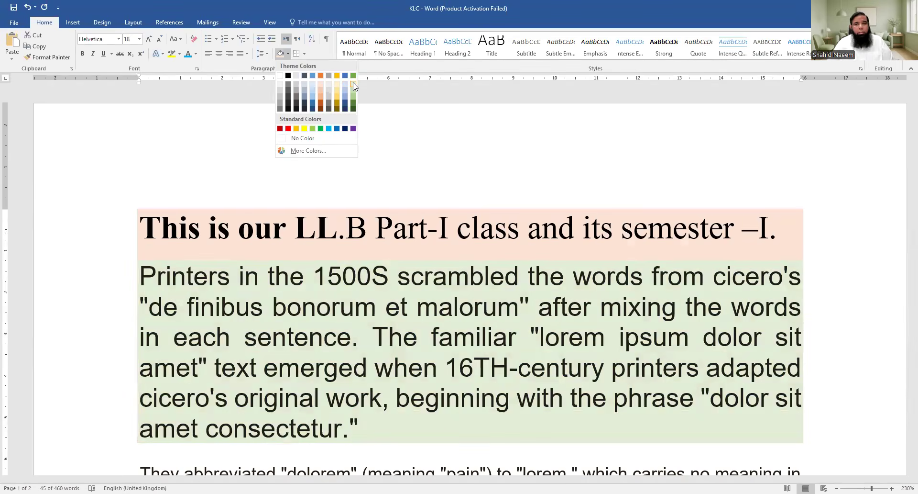
left_click(354, 86)
left_click(376, 227)
scroll(594, 420, "down", 3)
scroll(594, 420, "up", 3)
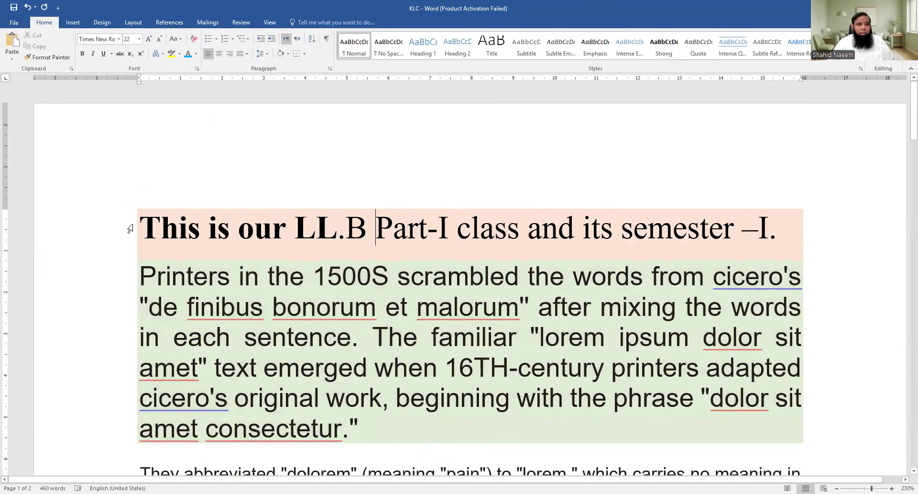
Step: Add All Borders to the title line "This is our LL.B Part-I class and its semester –I." and deselect it
left_click(114, 232)
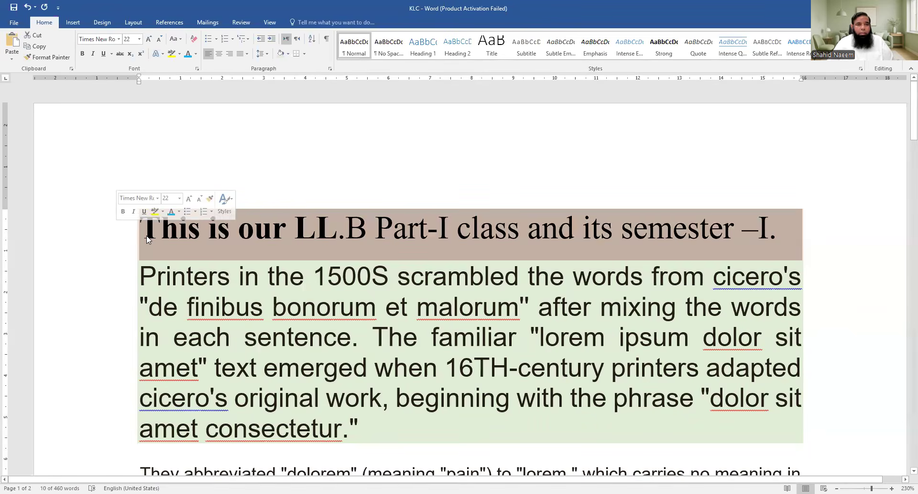
left_click(289, 57)
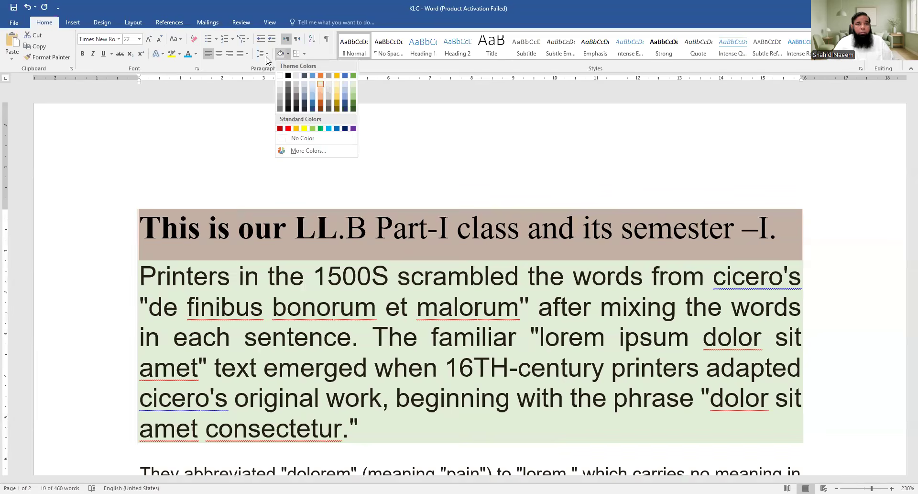
left_click(304, 54)
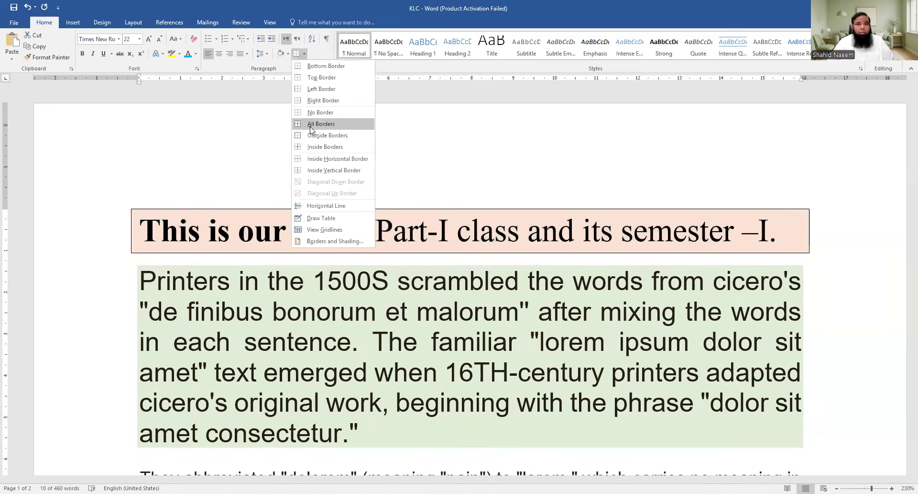
left_click(311, 123)
left_click(367, 229)
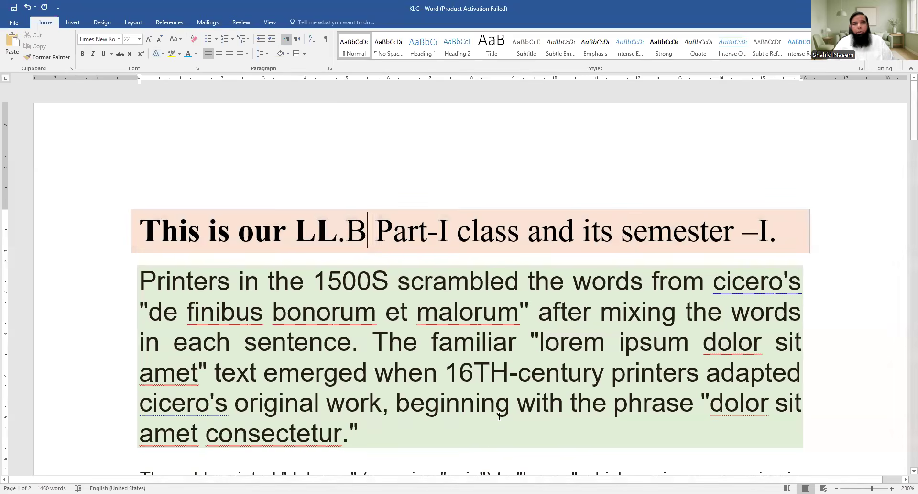
Step: Apply the same all-sides border to the paragraph beginning "Why scrambled text?" and deselect it
scroll(505, 393, "down", 2)
scroll(243, 409, "down", 8)
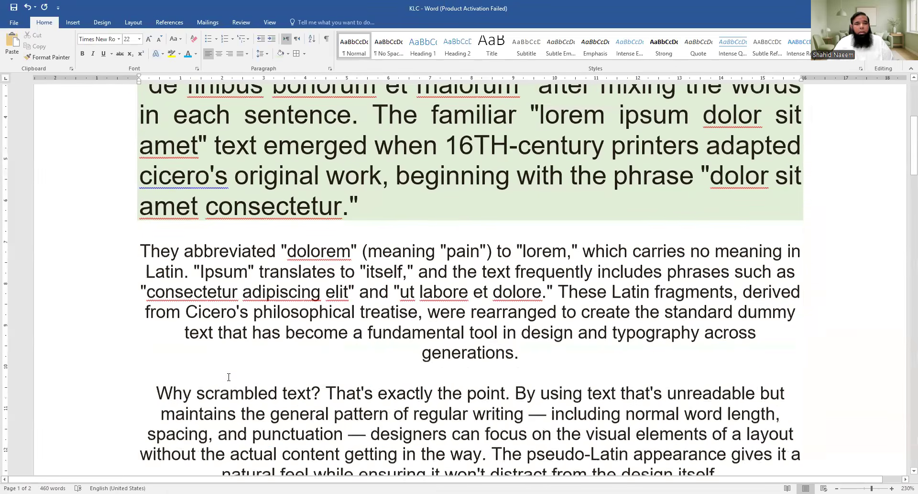
scroll(255, 364, "up", 3)
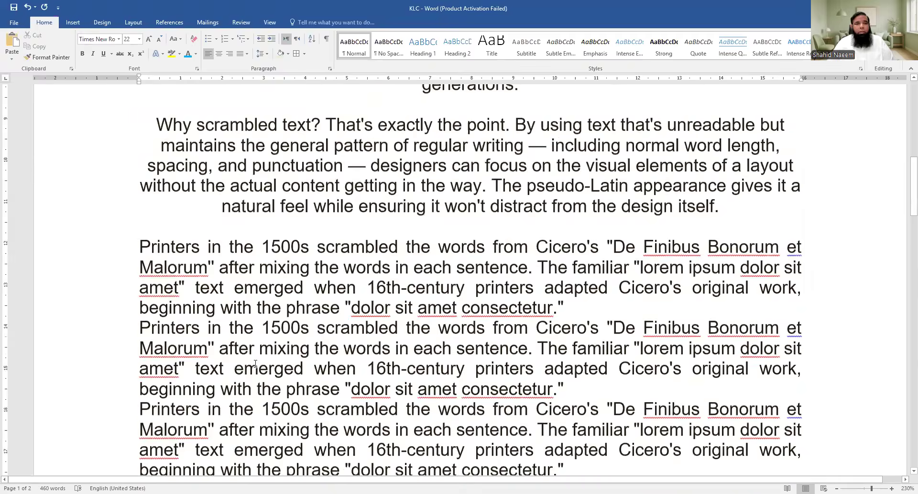
triple_click(496, 236)
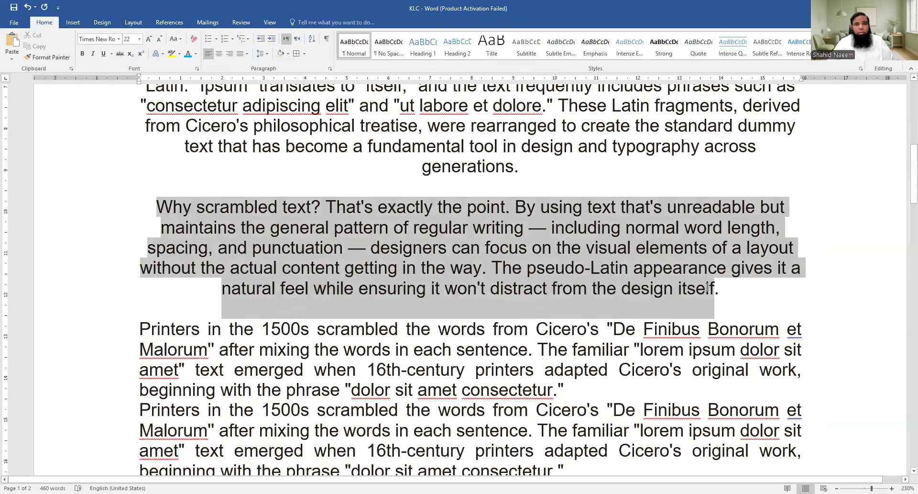
left_click(296, 53)
left_click(397, 289)
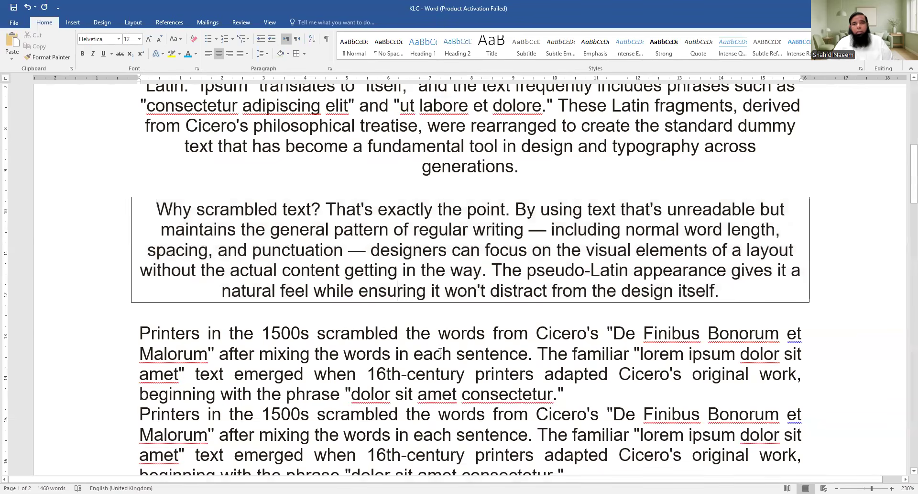
Step: Examine the print preview with its copies, printer and page-range settings, and return to the document without printing
scroll(428, 369, "up", 10)
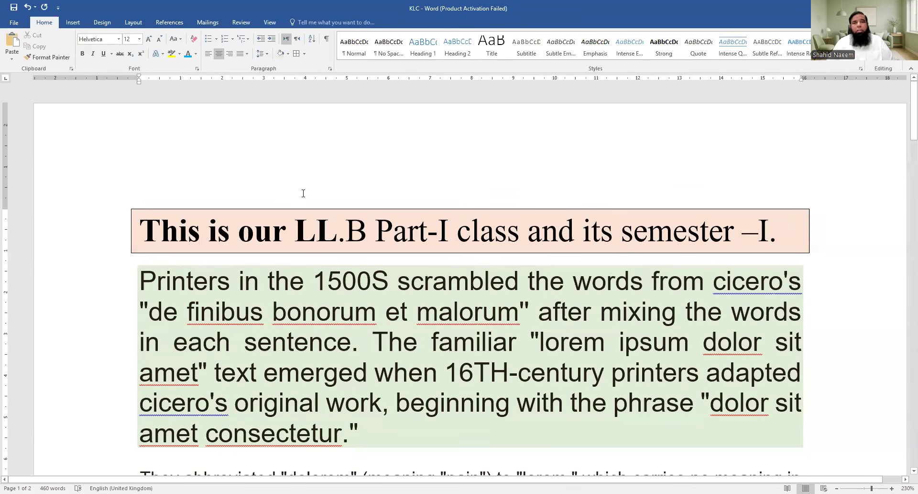
left_click(20, 20)
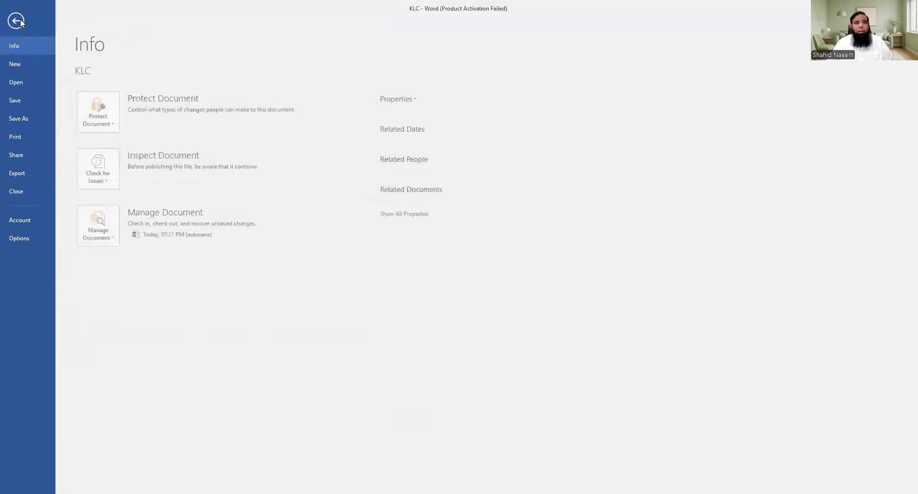
left_click(23, 139)
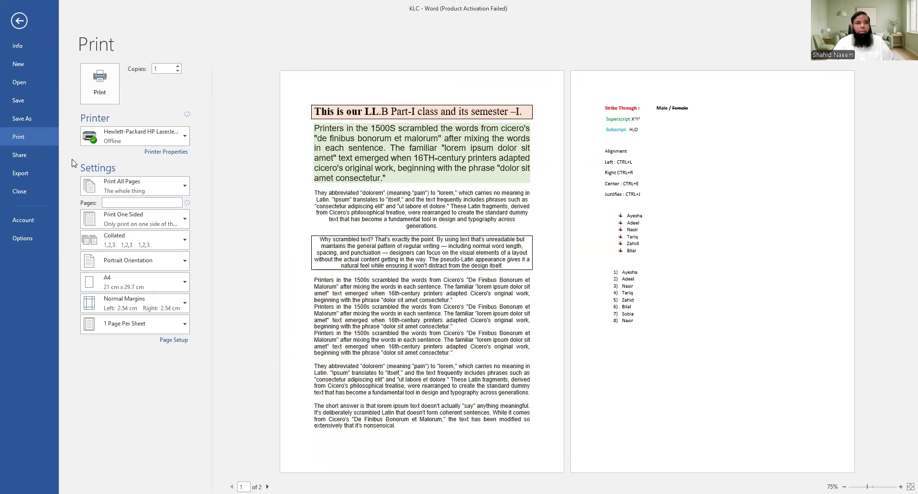
mouse_move(139, 47)
left_mouse_down()
mouse_move(148, 38)
mouse_move(135, 48)
left_mouse_up()
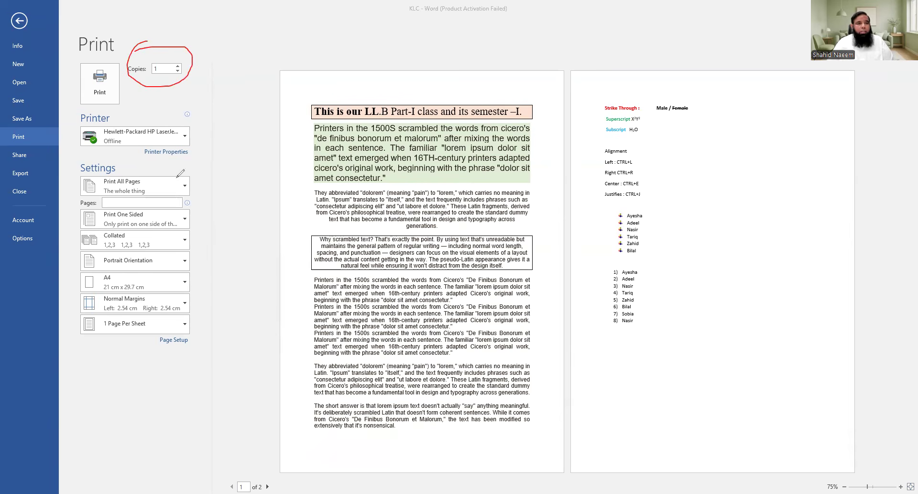
mouse_move(74, 111)
left_mouse_down()
mouse_move(157, 104)
mouse_move(211, 136)
mouse_move(129, 155)
mouse_move(72, 118)
mouse_move(75, 102)
left_mouse_up()
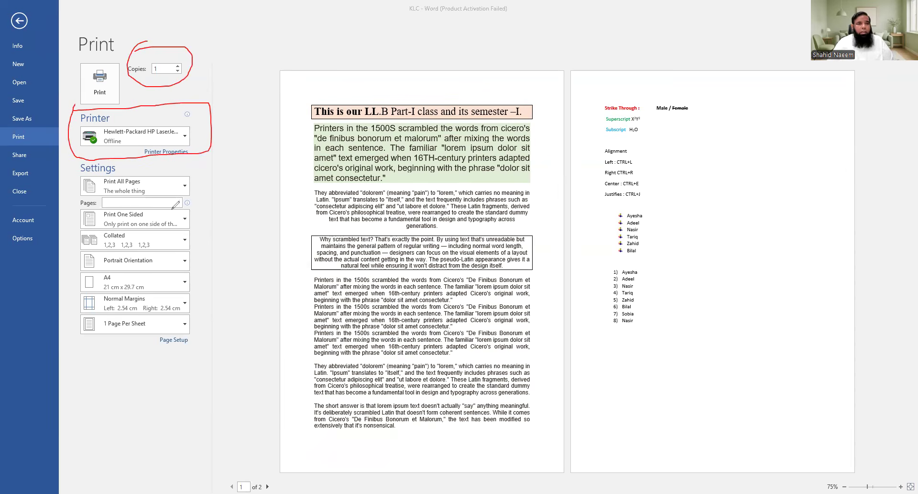
mouse_move(73, 156)
left_mouse_down()
mouse_move(81, 209)
mouse_move(222, 193)
mouse_move(207, 154)
mouse_move(81, 157)
mouse_move(63, 166)
left_mouse_up()
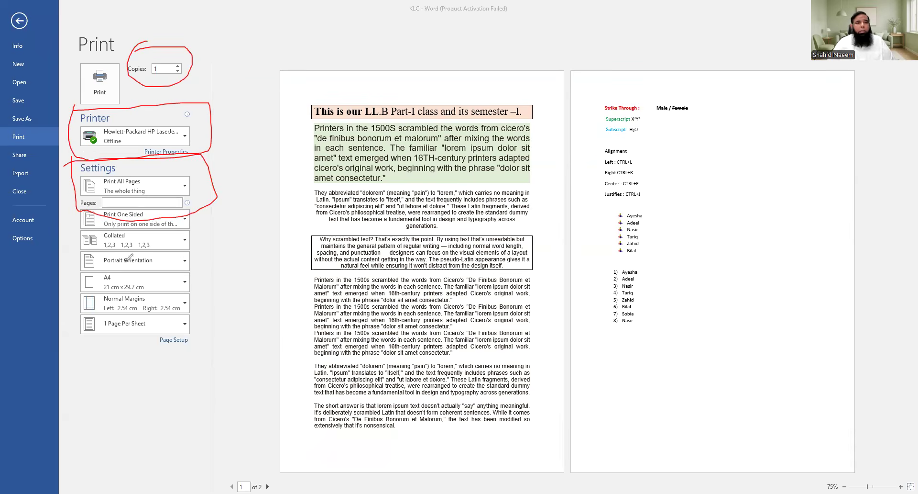
left_click_drag(183, 51, 134, 242)
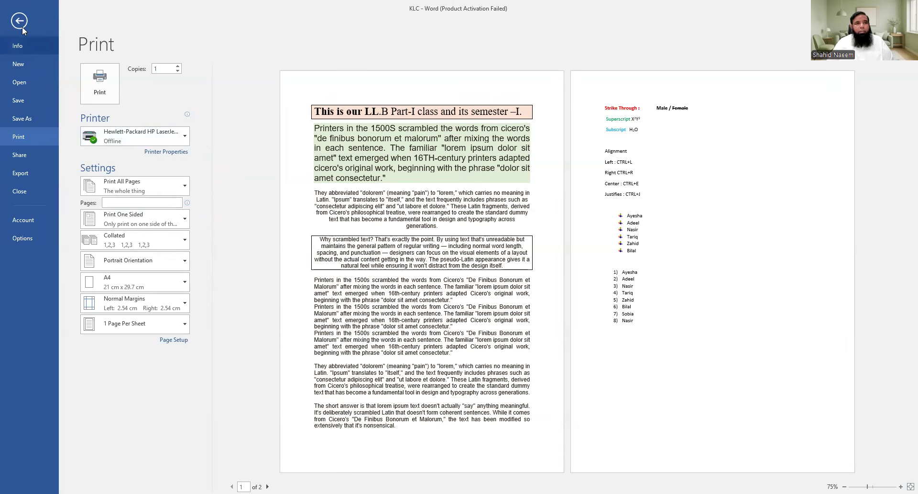
left_click(22, 27)
scroll(367, 235, "down", 10)
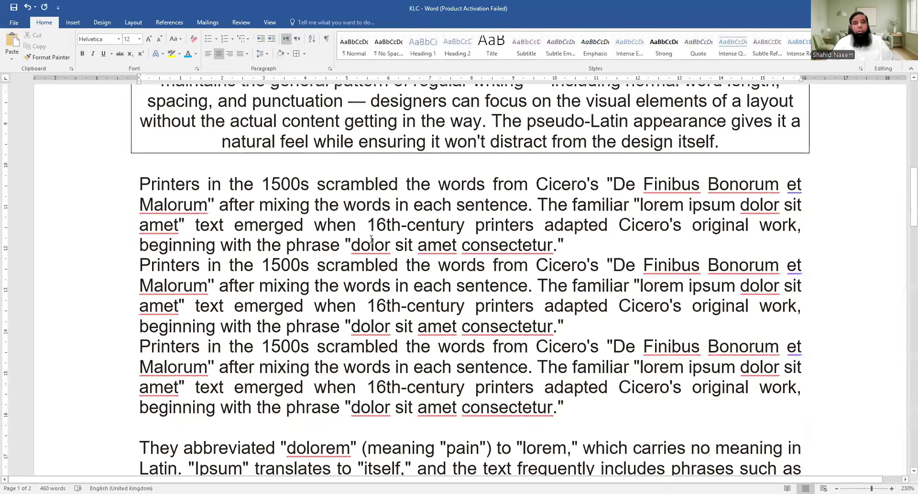
scroll(371, 239, "up", 8)
scroll(371, 239, "up", 3)
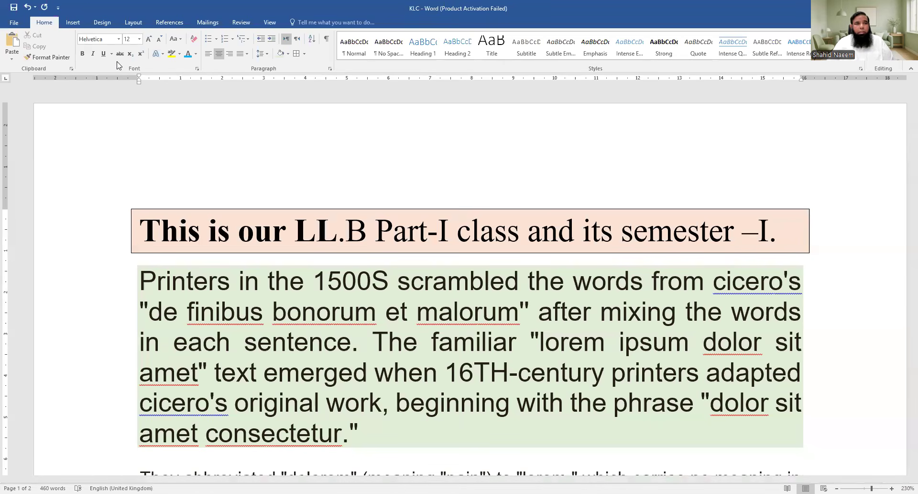
mouse_move(151, 15)
left_mouse_down()
mouse_move(126, 60)
mouse_move(117, 21)
left_mouse_up()
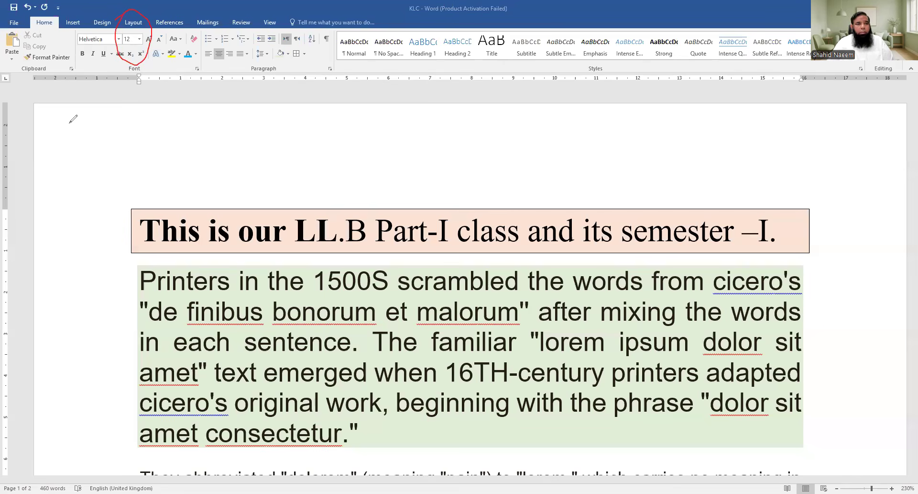
key("Escape")
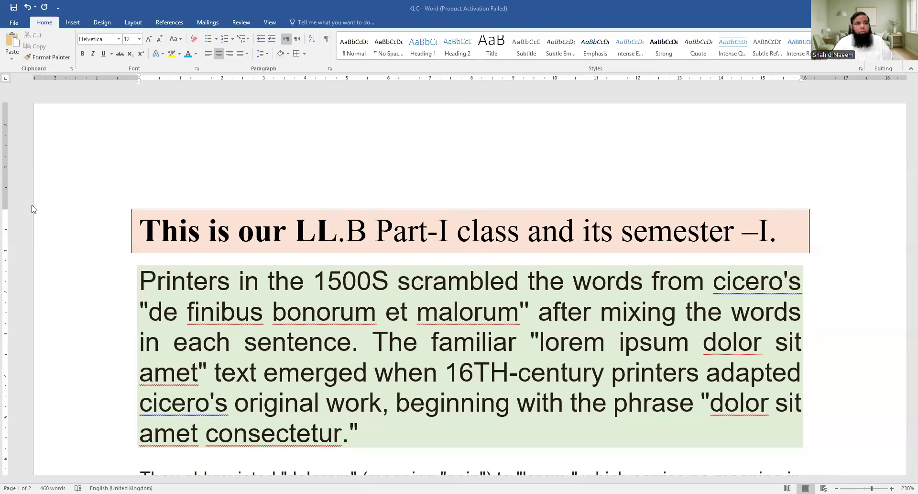
Step: Change the document's paper size to Legal and check how the text flows across the pages
left_click(134, 22)
key("Down")
key("Down")
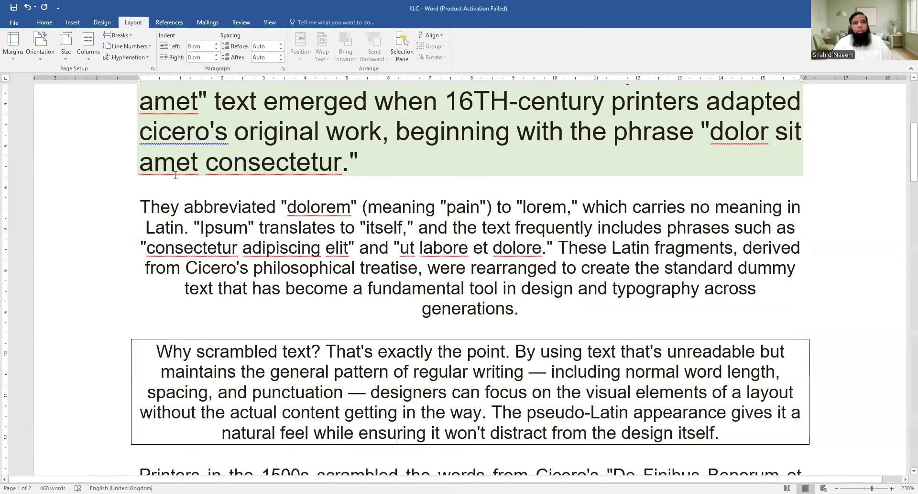
scroll(121, 97, "up", 5)
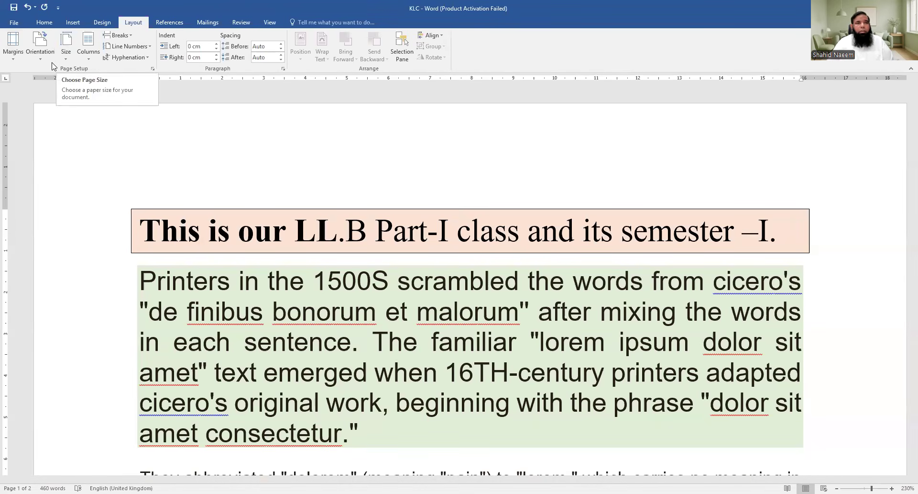
left_click(66, 63)
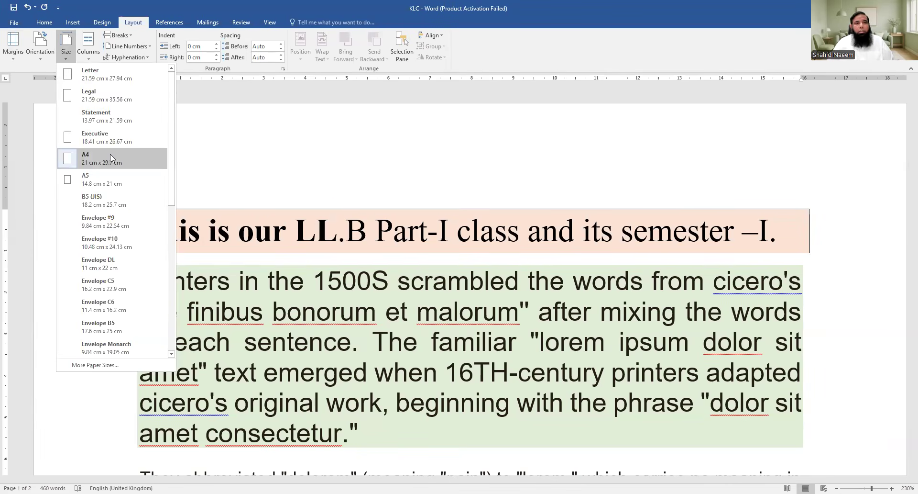
left_click(106, 92)
scroll(380, 308, "down", 15)
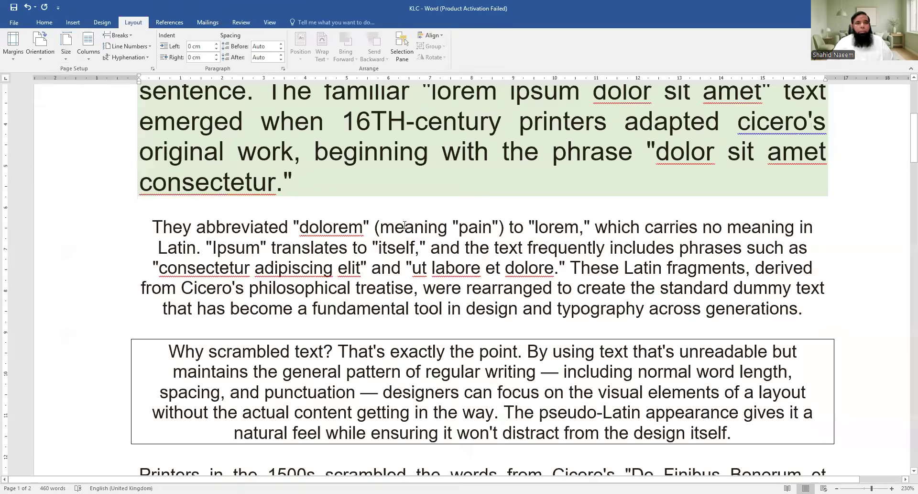
scroll(380, 308, "down", 10)
scroll(380, 309, "up", 6)
scroll(380, 309, "down", 3)
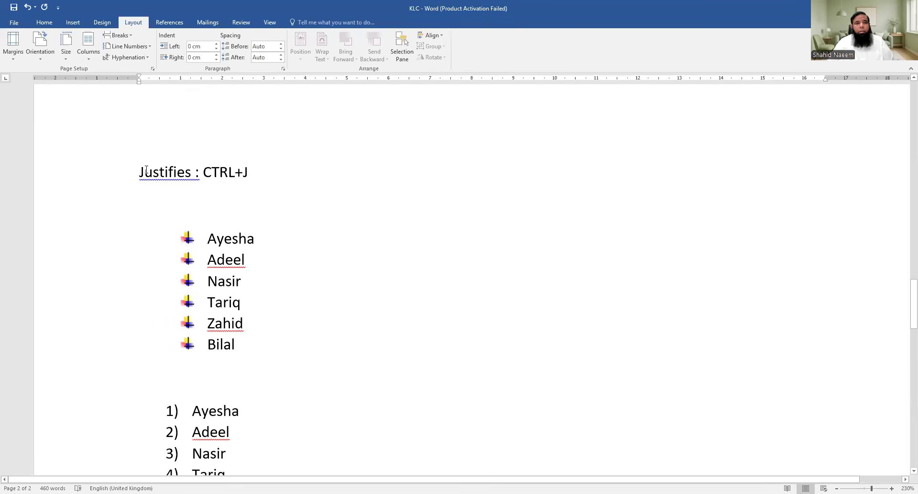
scroll(322, 289, "up", 15)
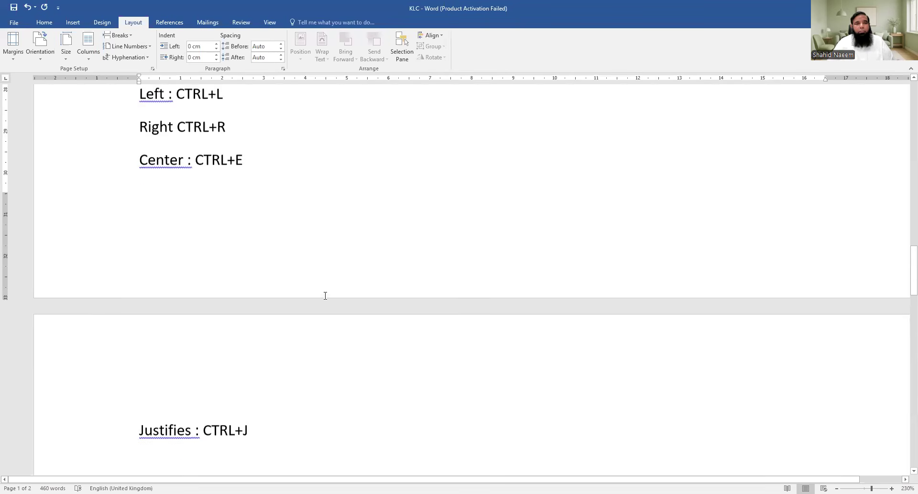
Step: Set the document's paper size to A4 and check the page with the strikethrough, alignment and list examples
left_click(66, 53)
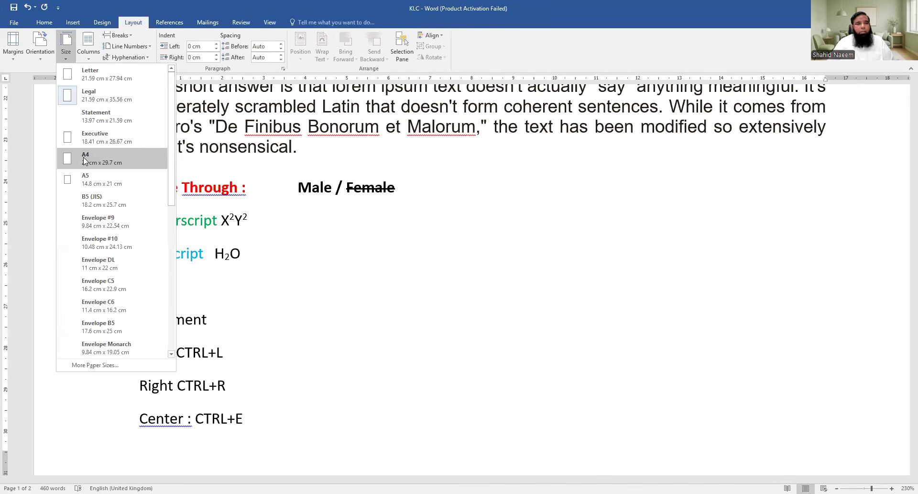
left_click(378, 239)
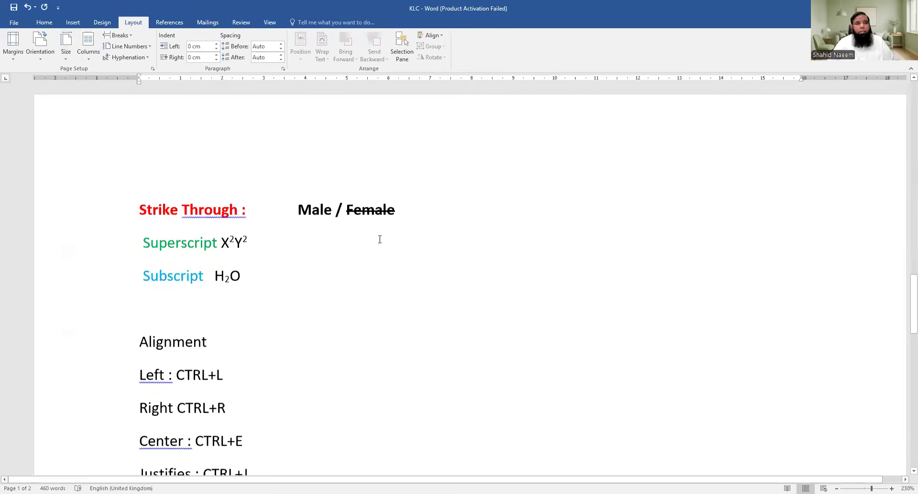
scroll(222, 289, "down", 5)
scroll(222, 289, "down", 1)
scroll(238, 361, "up", 5)
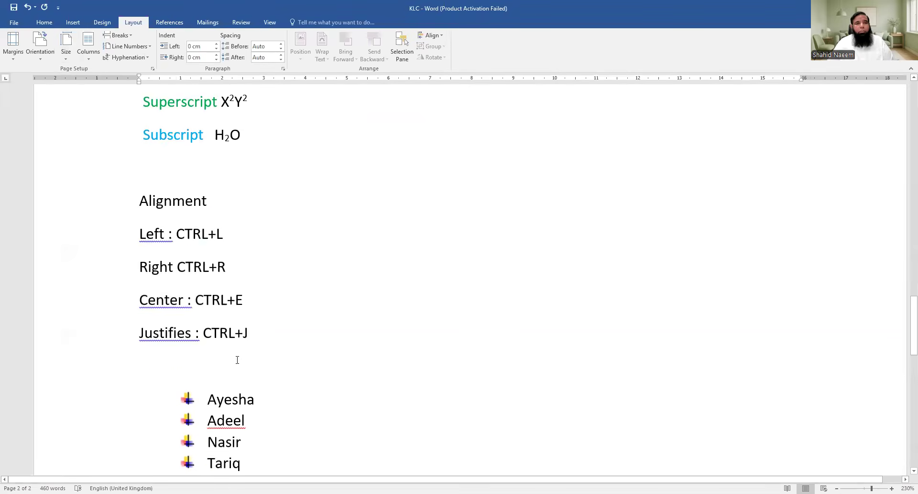
scroll(226, 297, "up", 2)
scroll(231, 324, "down", 4)
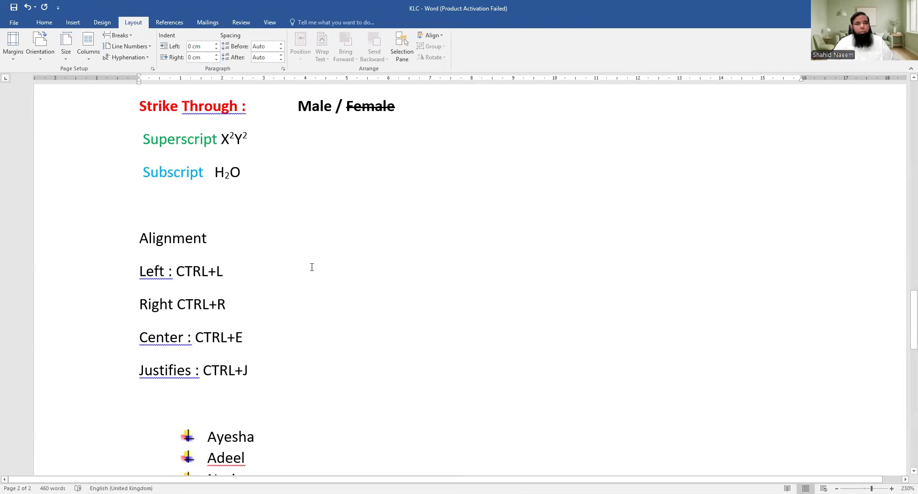
Step: Arrange the body text from the first plain "Printers in the 1500s" paragraph through "The short answer" paragraph in two columns
scroll(312, 267, "up", 10)
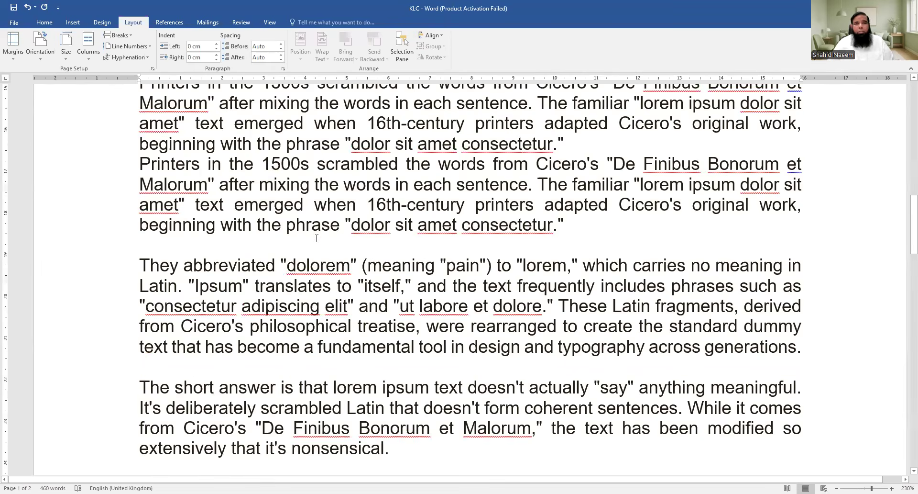
scroll(316, 225, "up", 4)
scroll(192, 144, "down", 2)
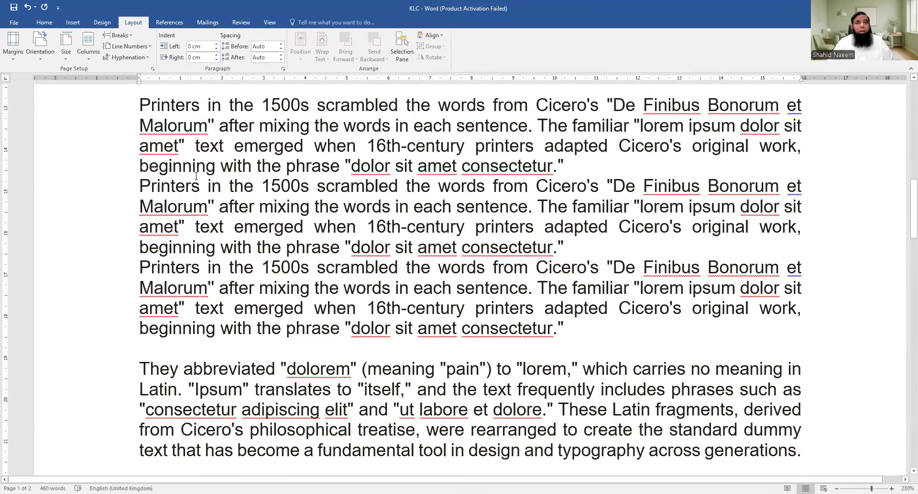
left_click_drag(189, 141, 431, 283)
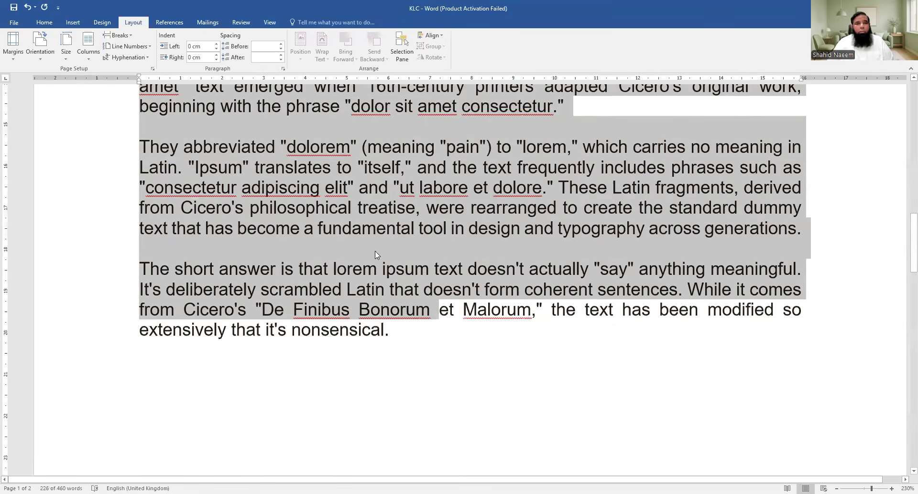
scroll(375, 251, "up", 5)
left_click(89, 57)
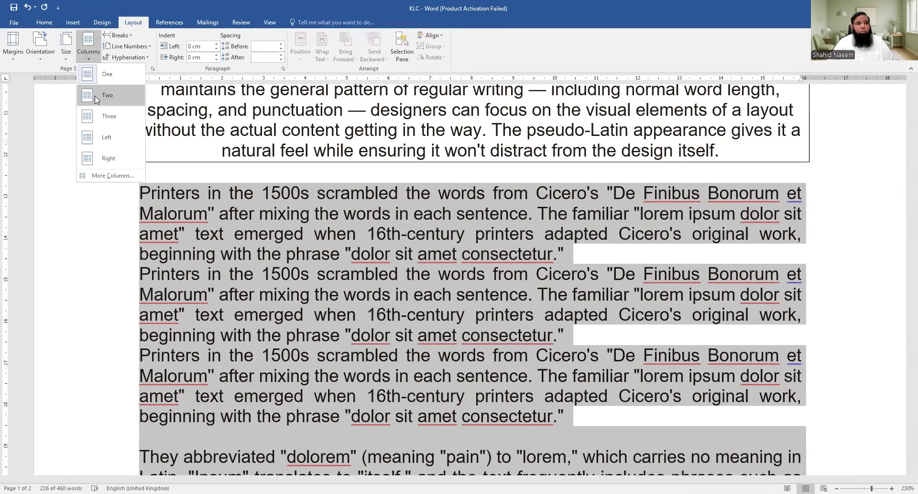
left_click(96, 99)
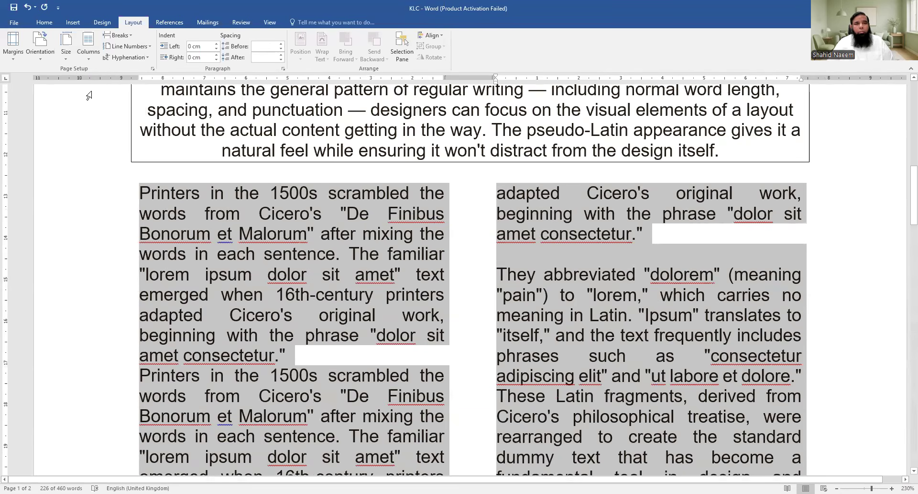
Step: Change the selected body text to three columns and check how it flows down the page
left_click(91, 60)
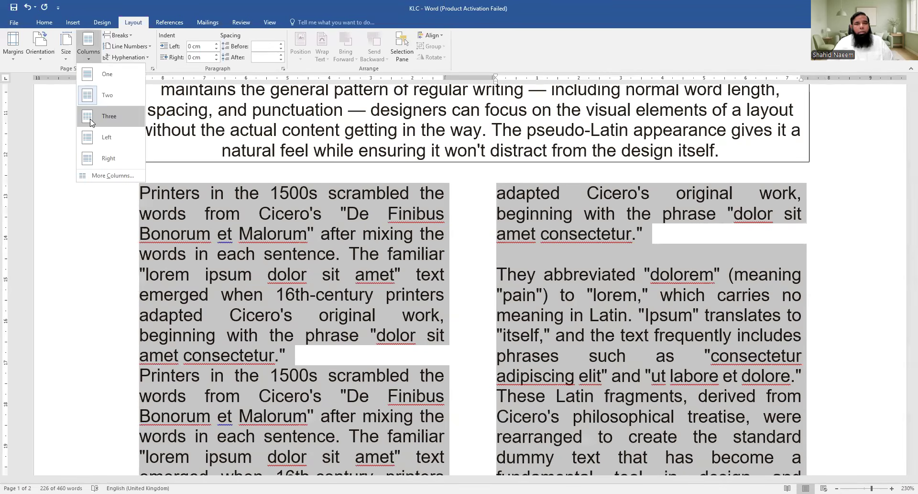
left_click(91, 120)
left_click(344, 294)
scroll(389, 268, "down", 6)
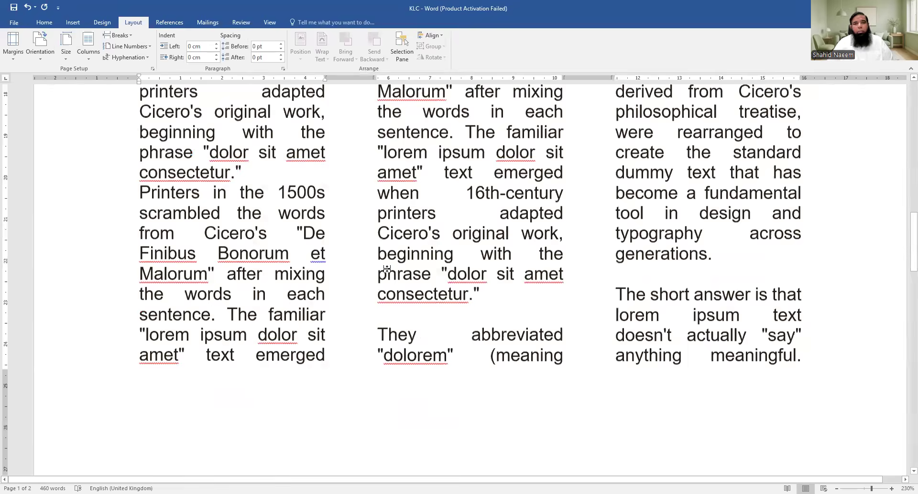
scroll(389, 269, "up", 7)
scroll(389, 269, "up", 2)
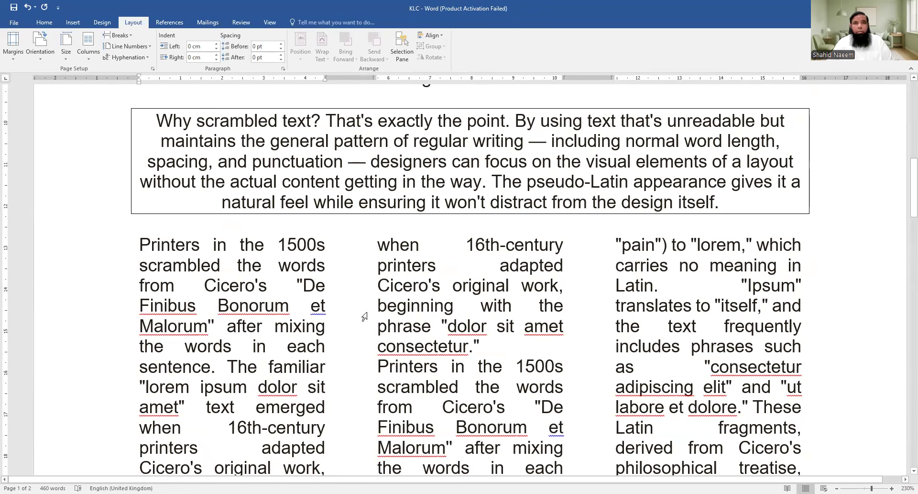
Step: Delete the entire content of the document and look over the blank page
key("ctrl+a")
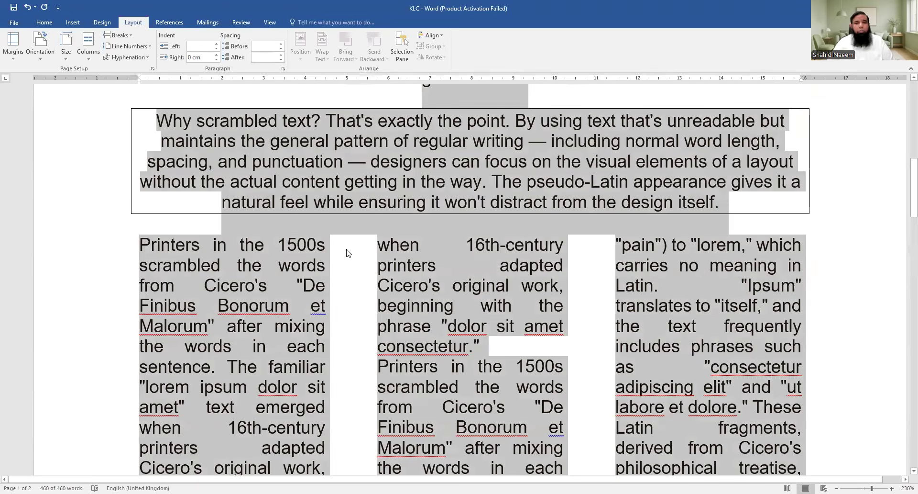
key("Delete")
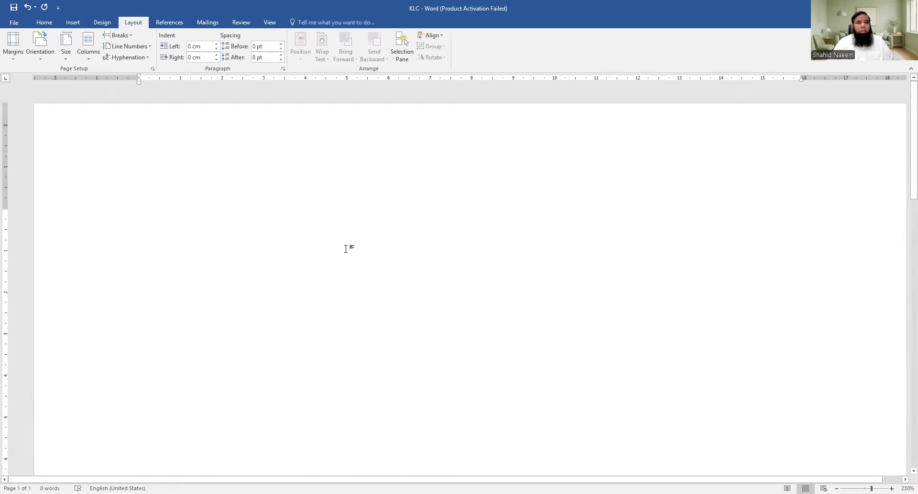
scroll(348, 249, "down", 5)
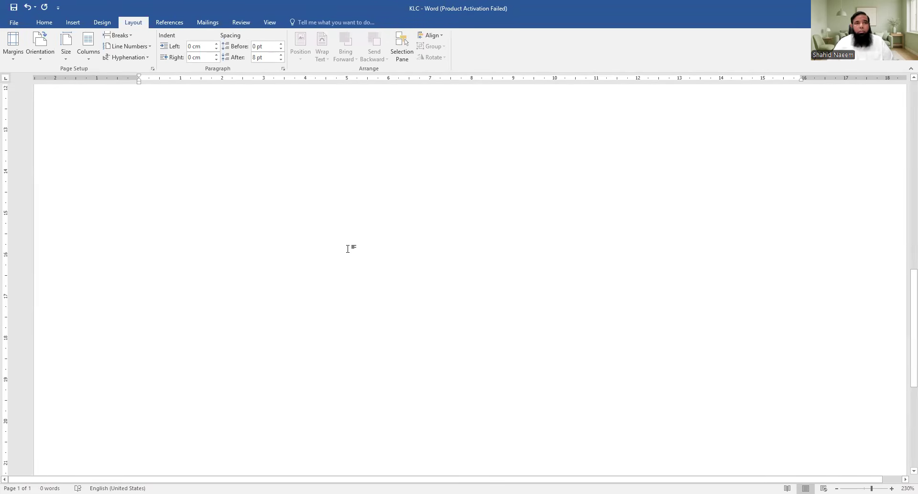
left_click(57, 8)
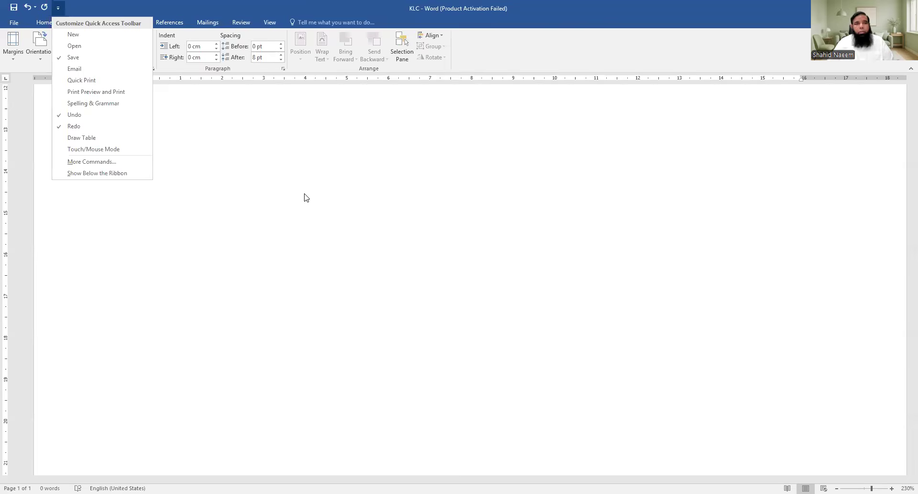
left_click(361, 297)
Step: Undo the deletion of the document's content
key("ctrl+z")
key("ctrl+z")
key("ctrl+z")
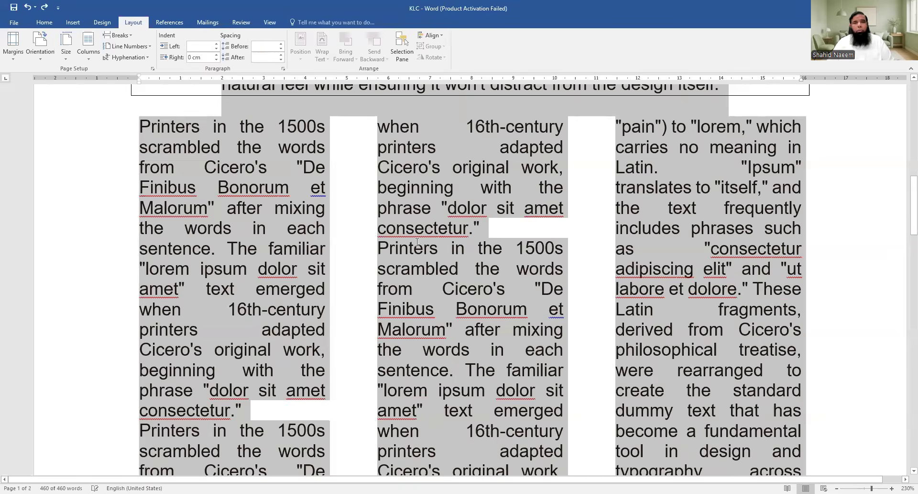
key("ctrl+z")
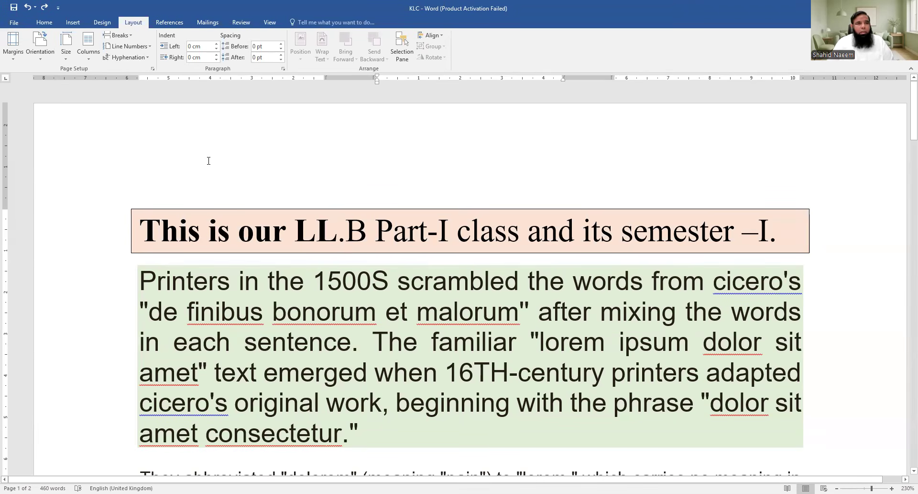
Step: Review the page orientation options without choosing one, and examine the page margins in the print preview
scroll(287, 287, "down", 3)
scroll(320, 360, "up", 2)
scroll(321, 359, "up", 2)
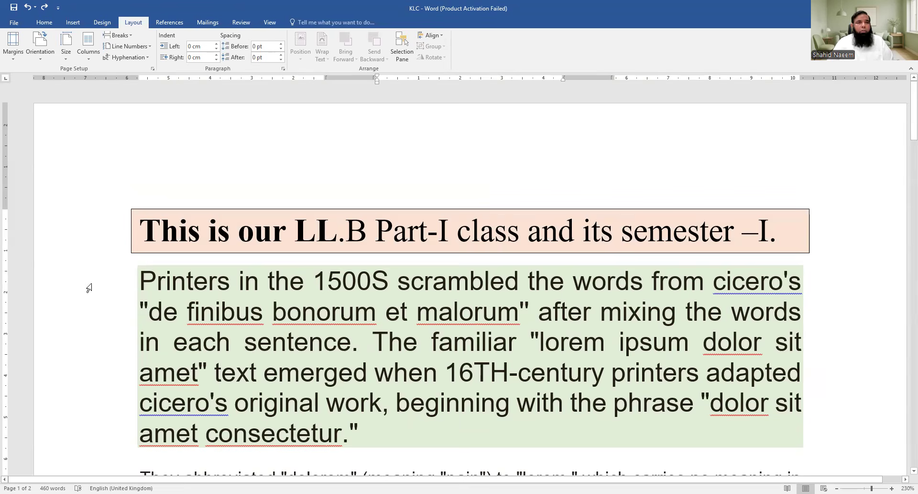
left_click(44, 54)
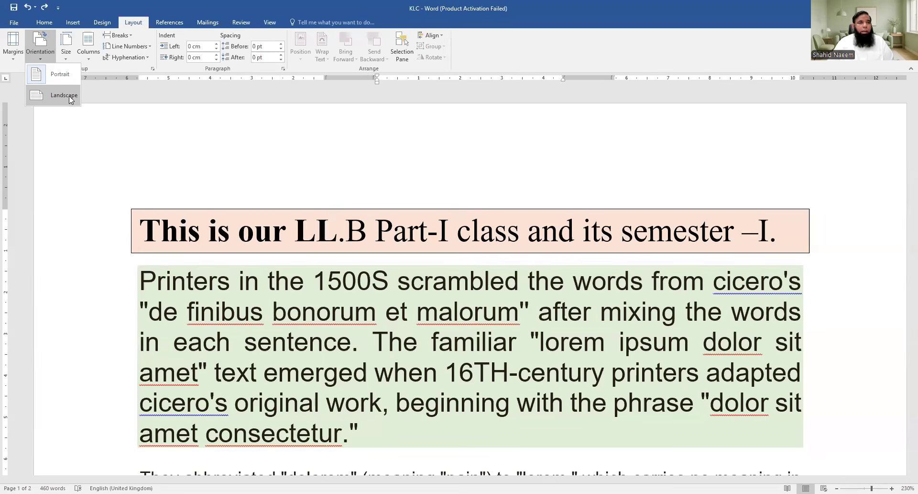
left_click(360, 198)
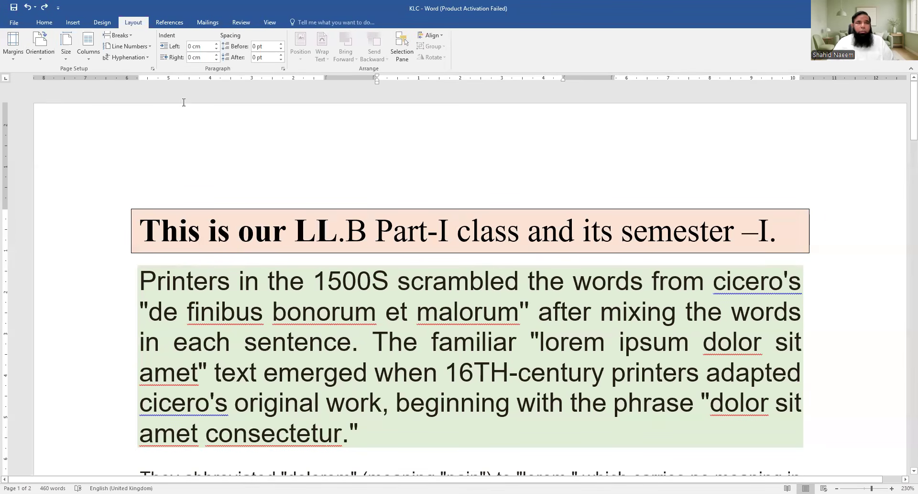
left_click(13, 24)
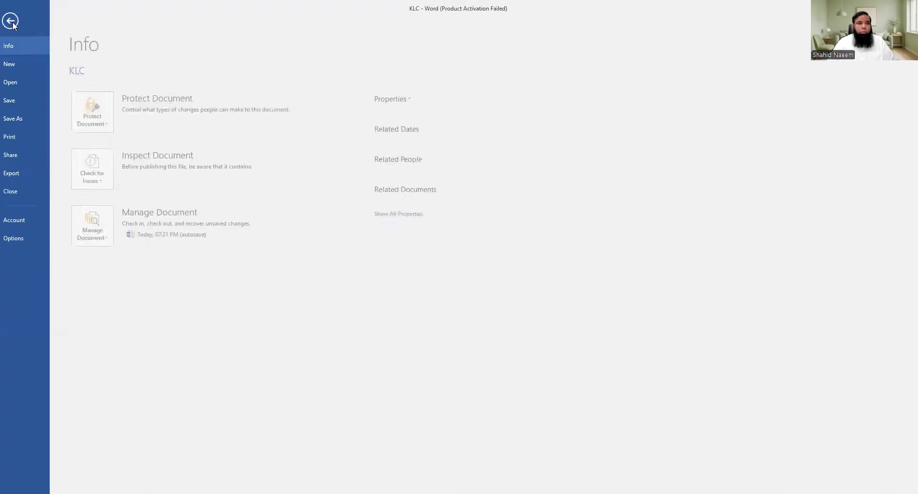
left_click(19, 87)
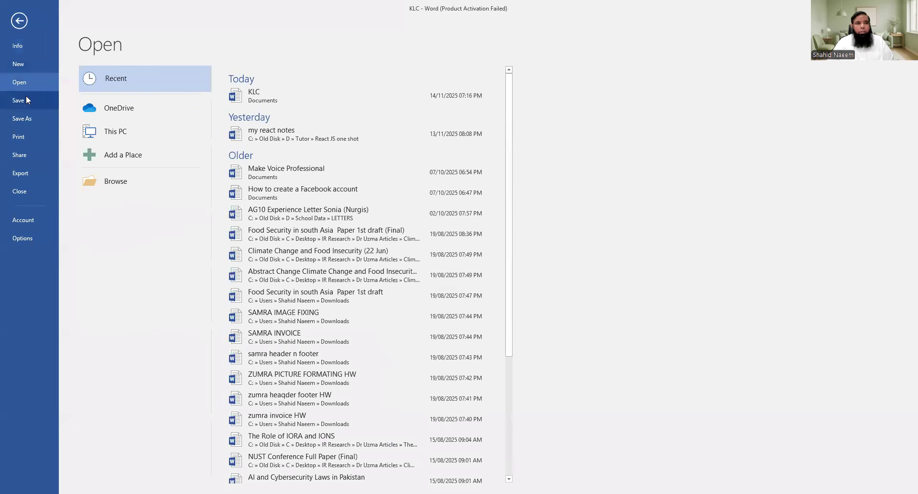
left_click(14, 139)
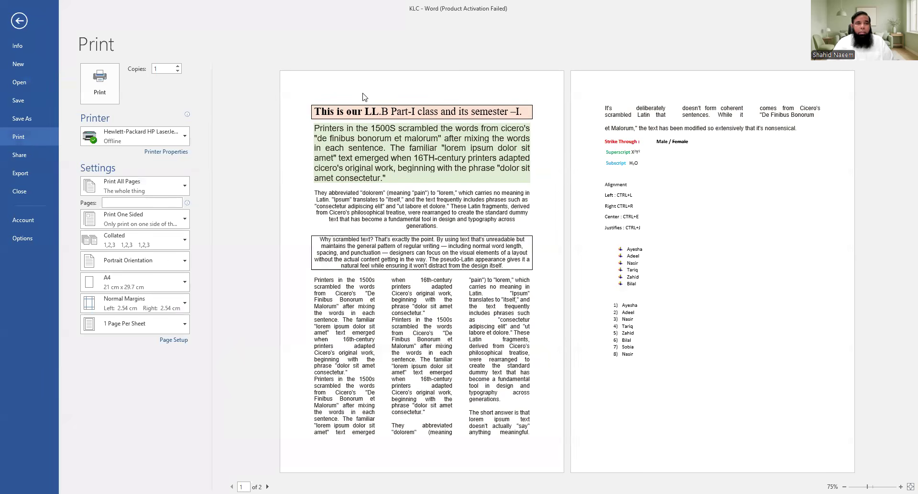
key("Escape")
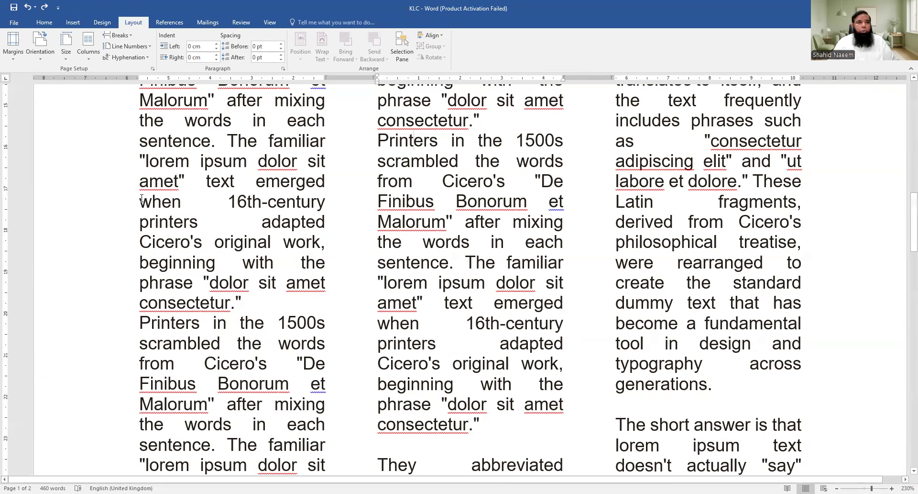
Step: Set a custom top margin of 10.1 cm for the three-column section and check the print preview
left_click(14, 60)
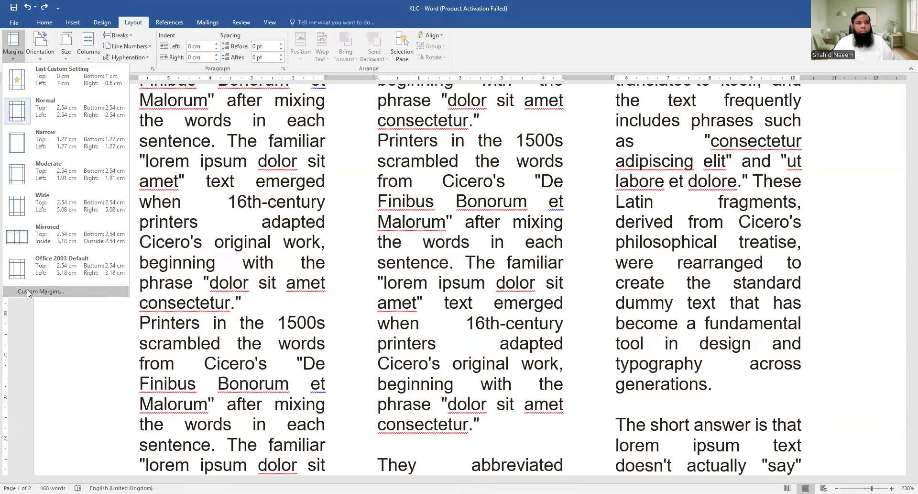
left_click(26, 291)
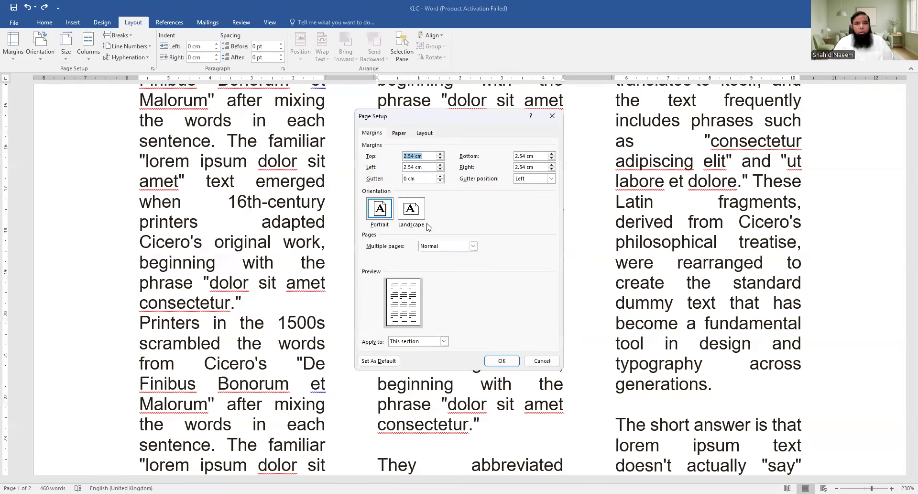
left_click(441, 154)
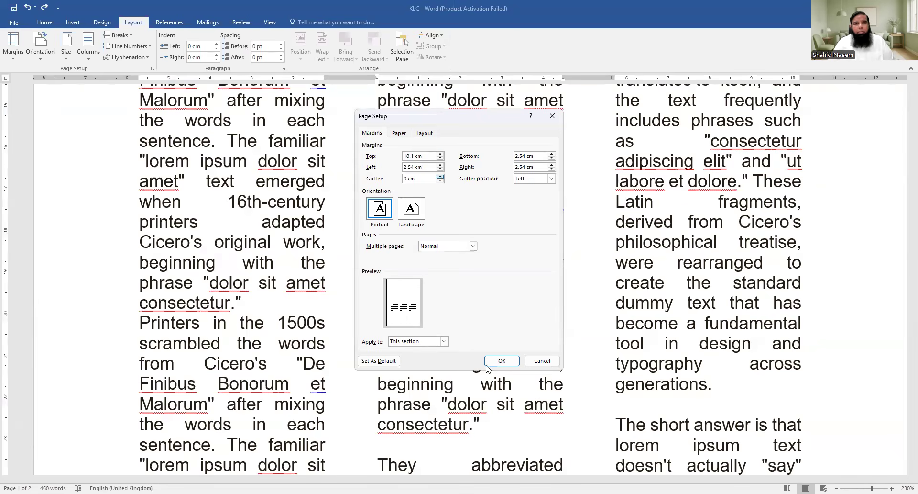
left_click(510, 363)
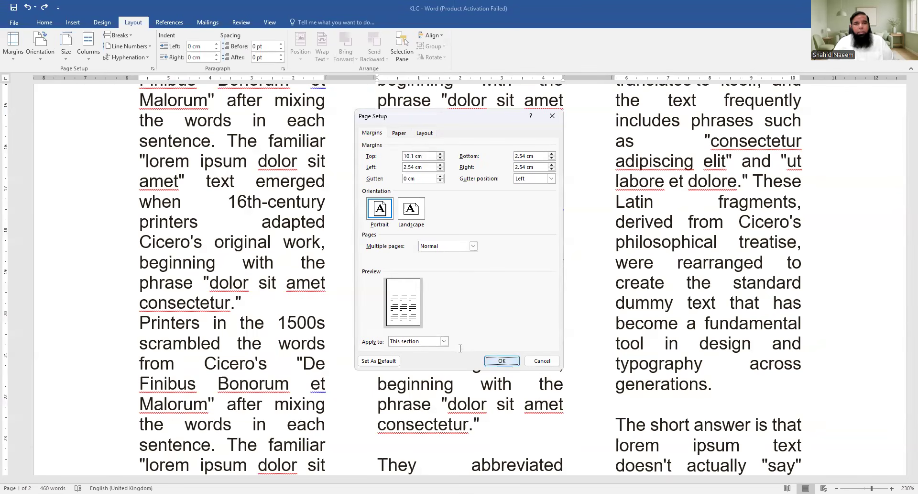
left_click(15, 23)
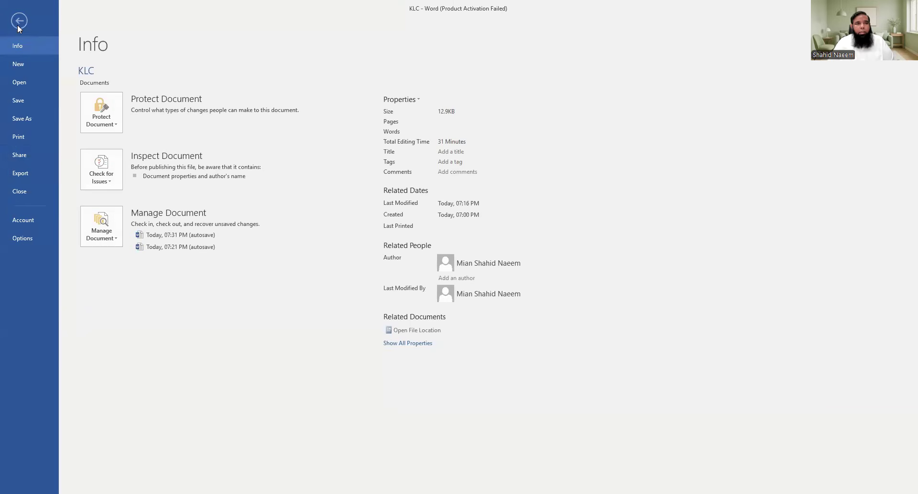
left_click(19, 140)
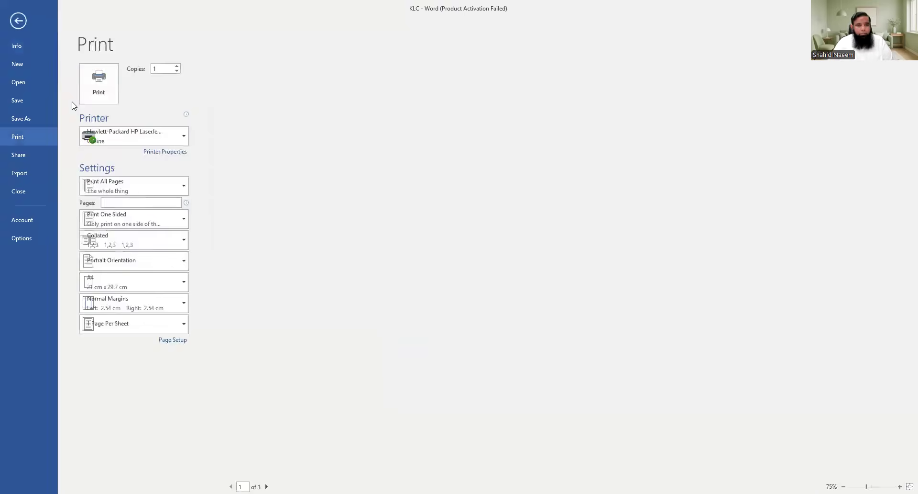
key("Escape")
scroll(284, 254, "up", 10)
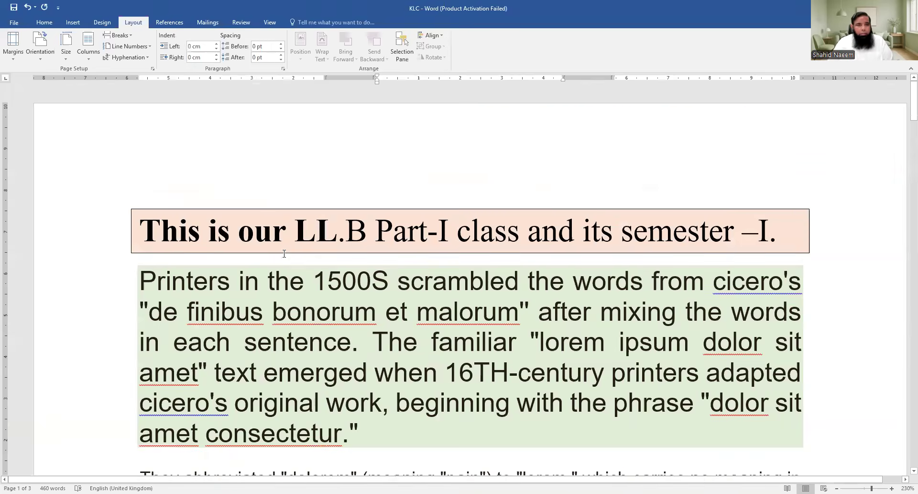
Step: Set the top margin of the section with the LL.B heading to 11.1 cm and check it in the print preview
left_click(322, 216)
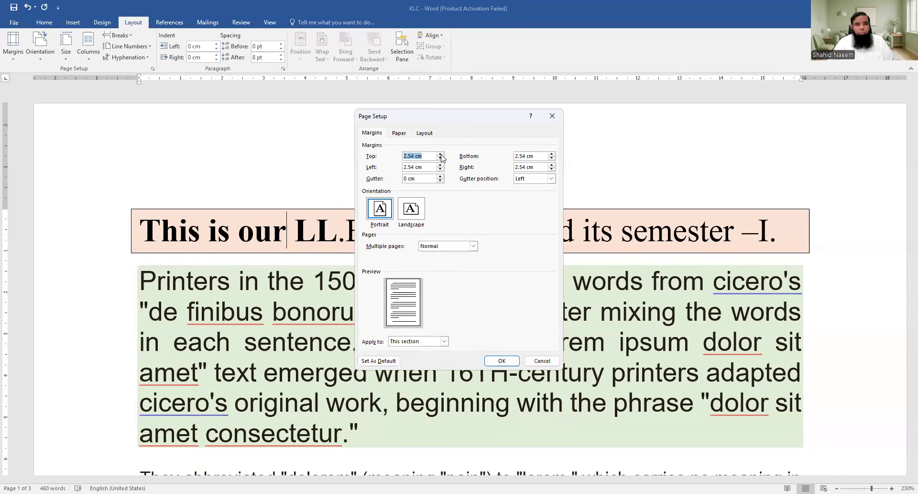
left_click(440, 154)
left_click(441, 153)
left_click(441, 154)
left_click(441, 154)
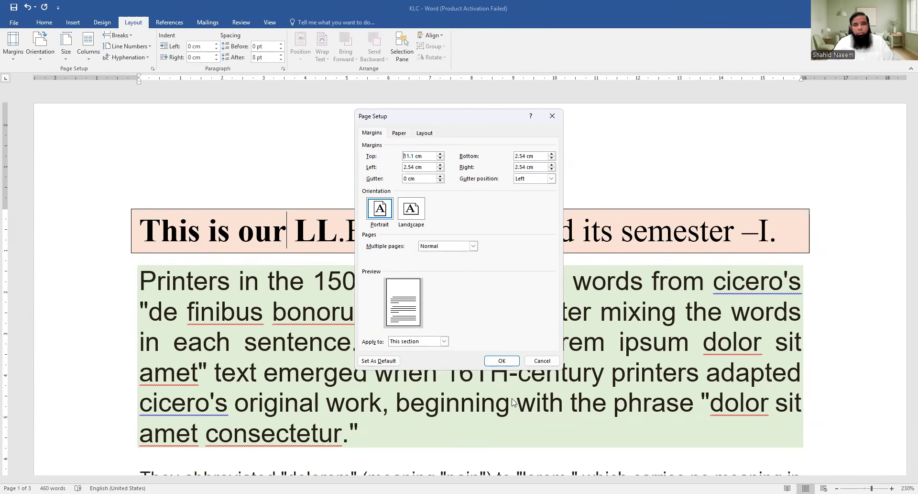
left_click(502, 360)
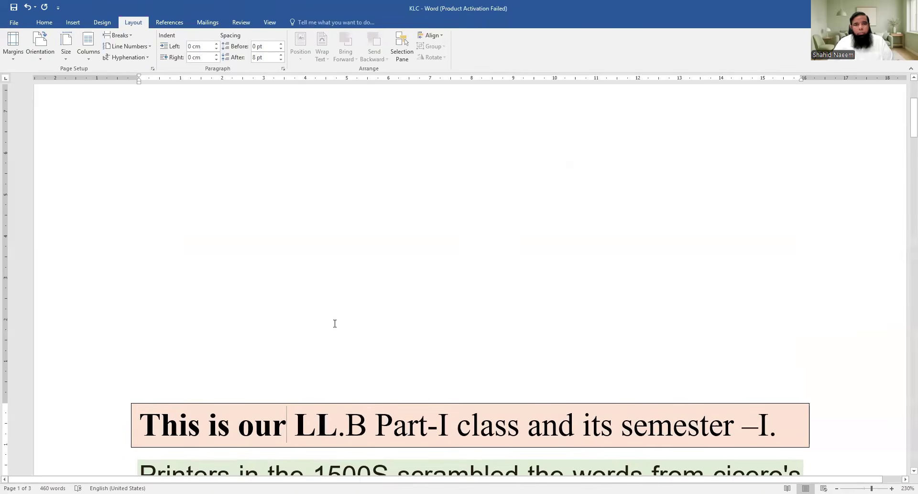
left_click(14, 23)
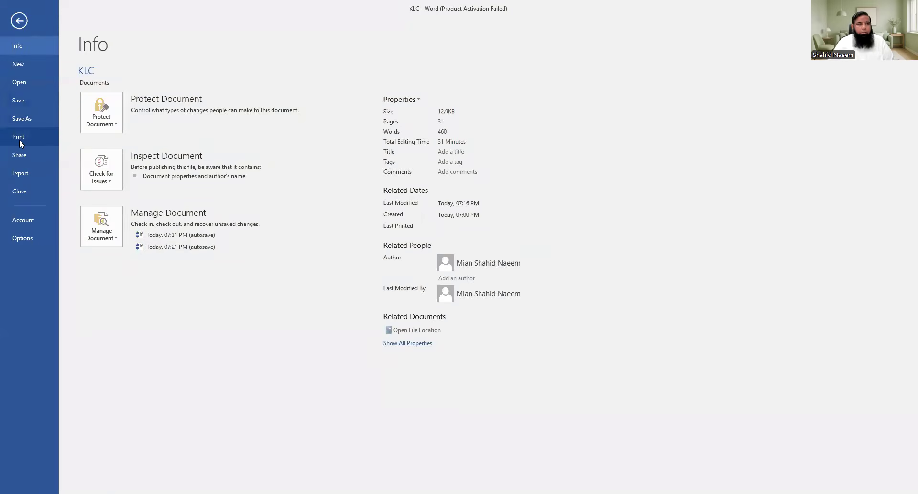
left_click(19, 139)
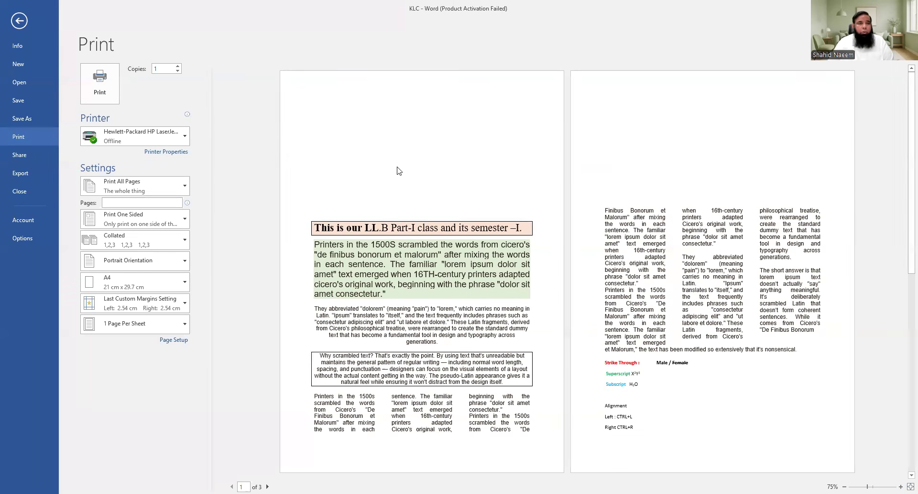
left_click(19, 21)
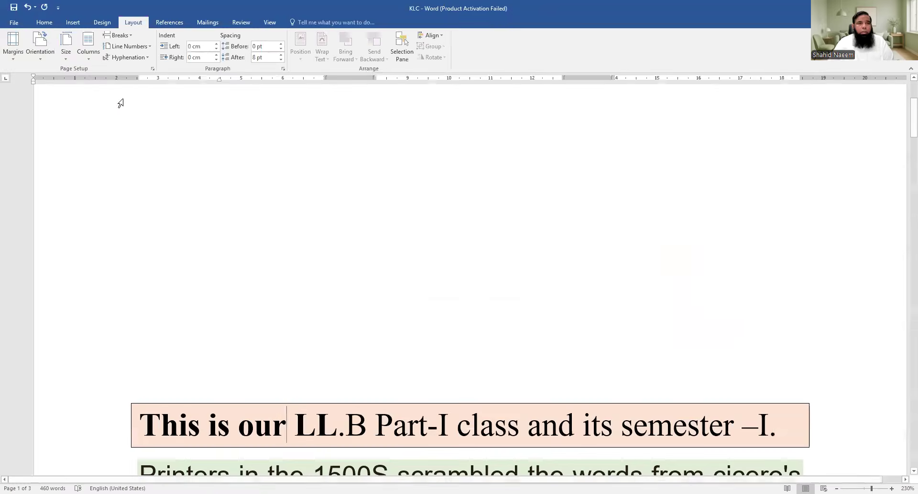
Step: Set the left margin of the heading's section to 6.3 cm and show the pages in the print preview
left_click(16, 59)
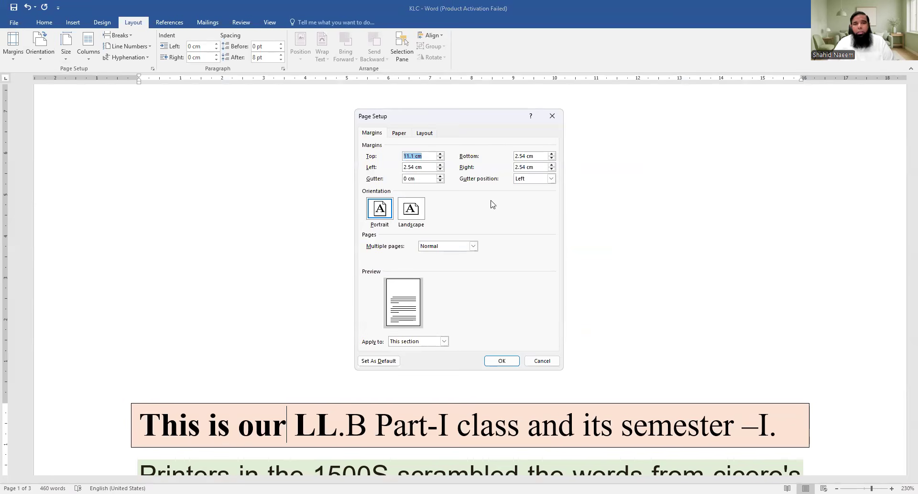
left_click(439, 165)
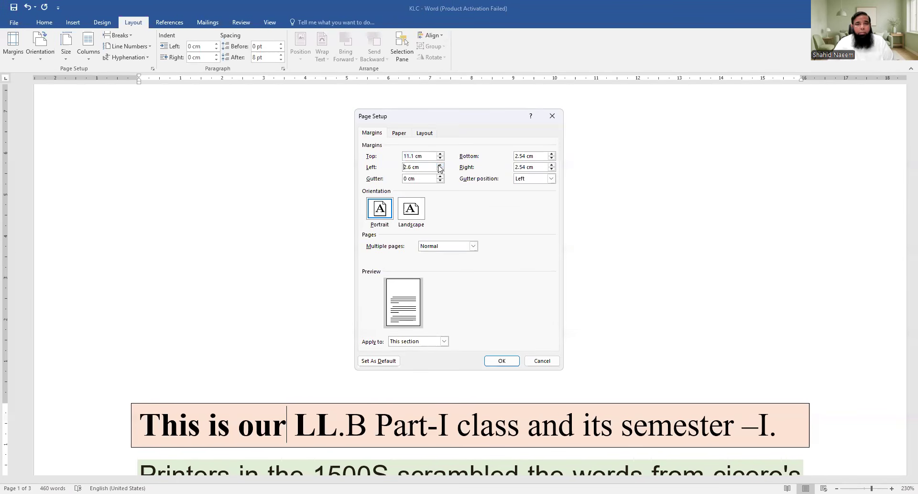
left_click(440, 168)
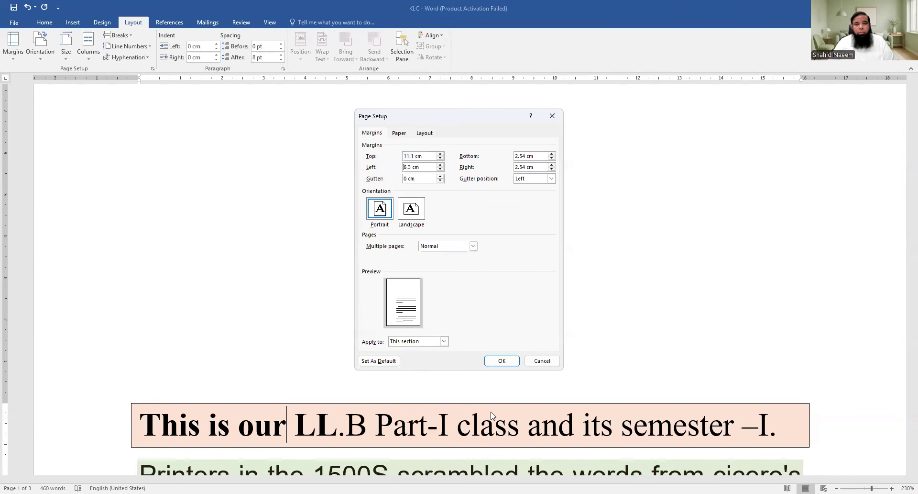
left_click(500, 362)
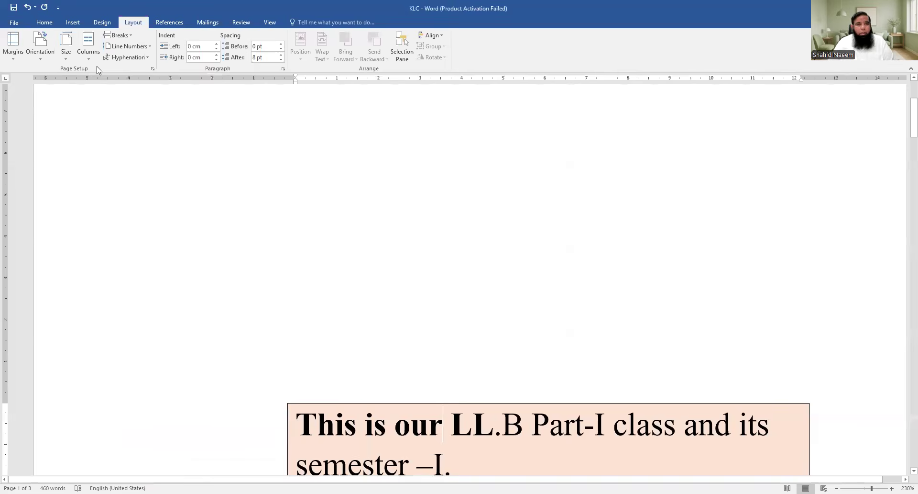
left_click(13, 23)
left_click(19, 136)
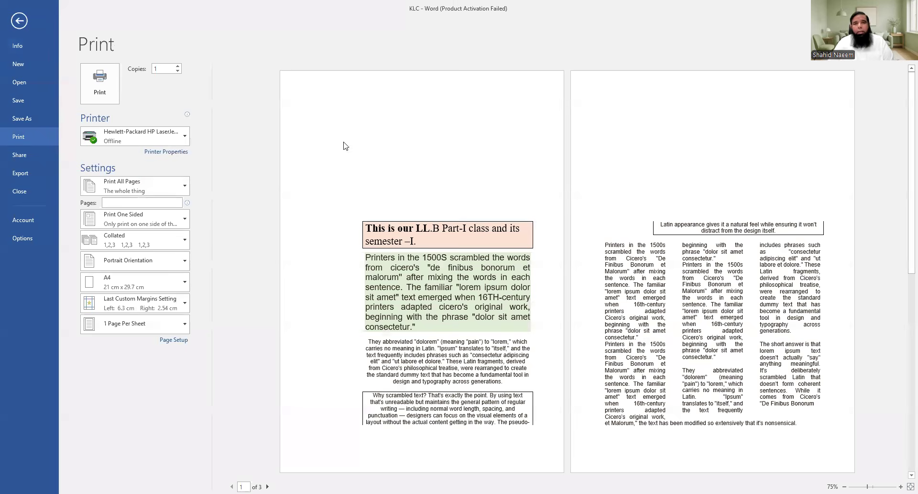